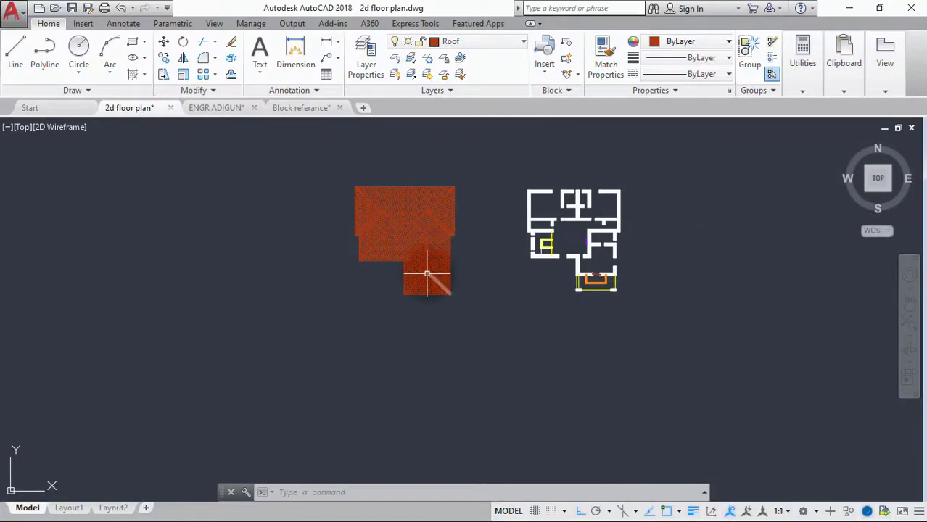
Draw vertical construction lines through the roof plan's three left eave corners: main roof, left wing and front wing
{"action": "key", "text": "Escape"}
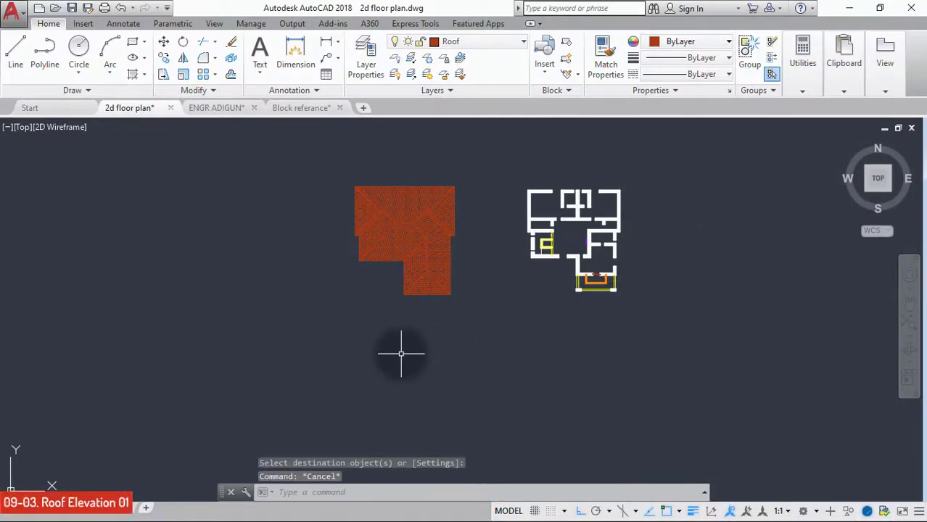
{"action": "type", "text": "XL"}
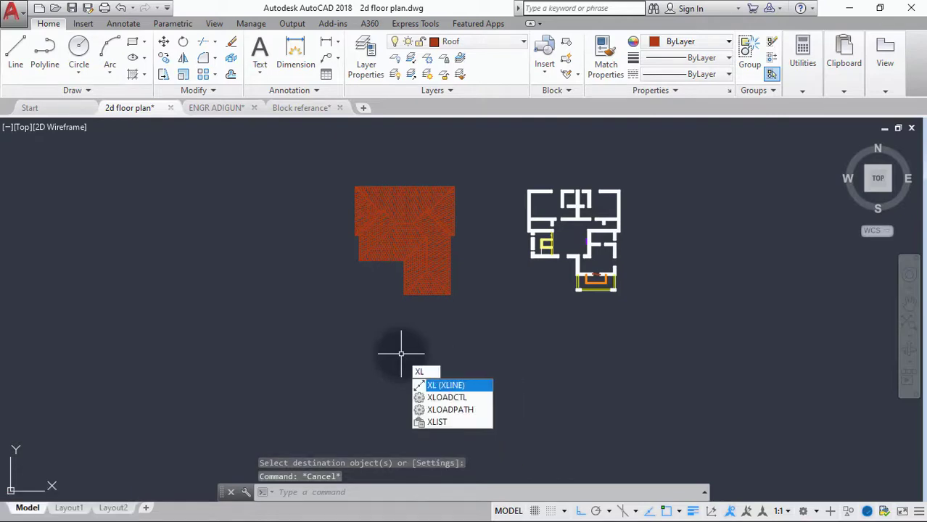
{"action": "key", "text": "Return"}
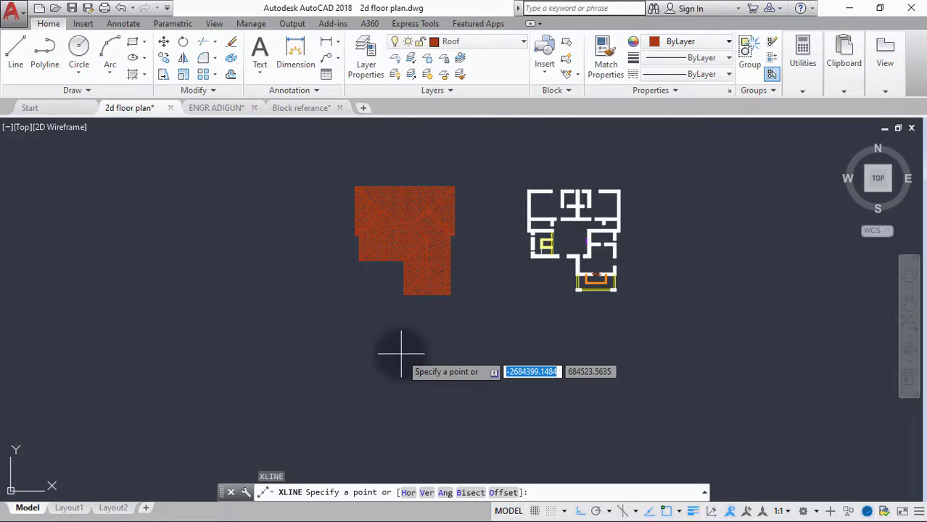
{"action": "type", "text": "v"}
{"action": "key", "text": "Return"}
{"action": "scroll", "coordinate": [343, 235], "scroll_direction": "up", "scroll_amount": 4}
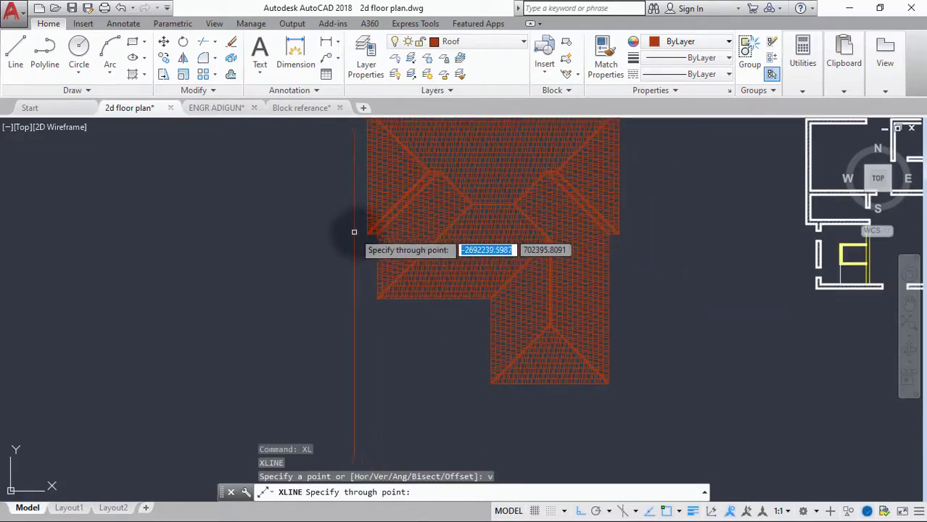
{"action": "left_click", "coordinate": [367, 234]}
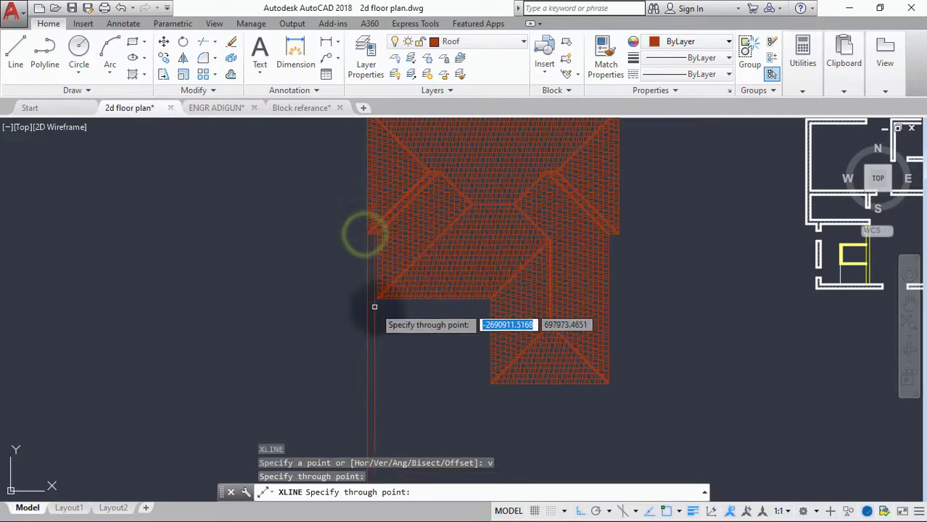
{"action": "left_click", "coordinate": [377, 299]}
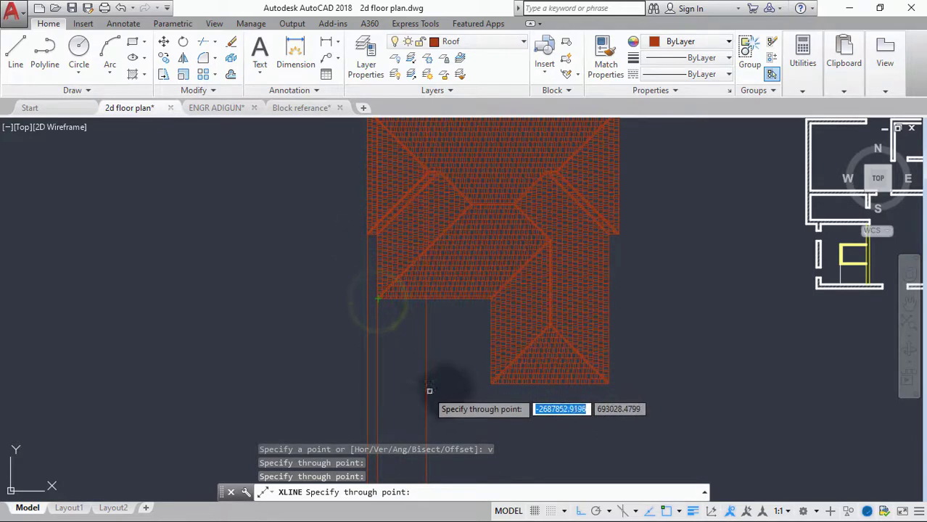
{"action": "left_click", "coordinate": [492, 385]}
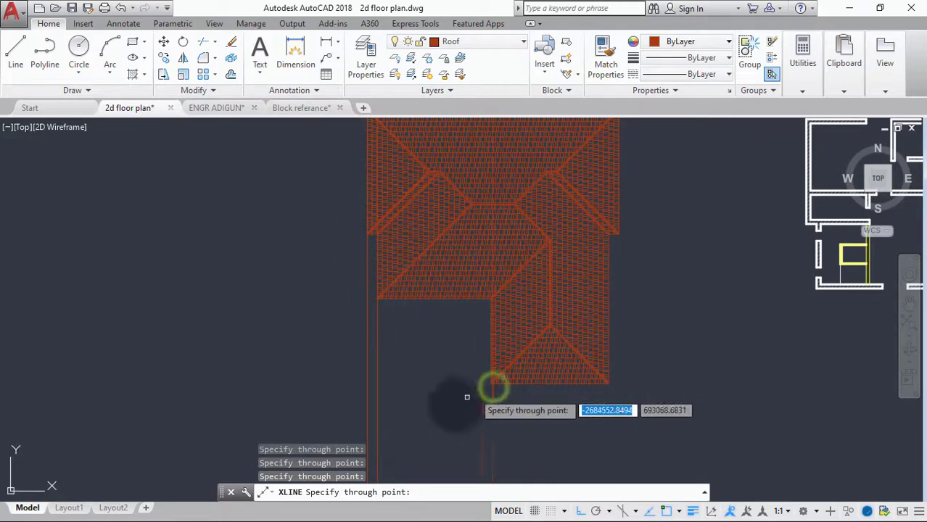
Place vertical construction lines exactly on the endpoints of the front wing's left corner and the left wing's lower-left corner
{"action": "scroll", "coordinate": [495, 389], "scroll_direction": "up", "scroll_amount": 5}
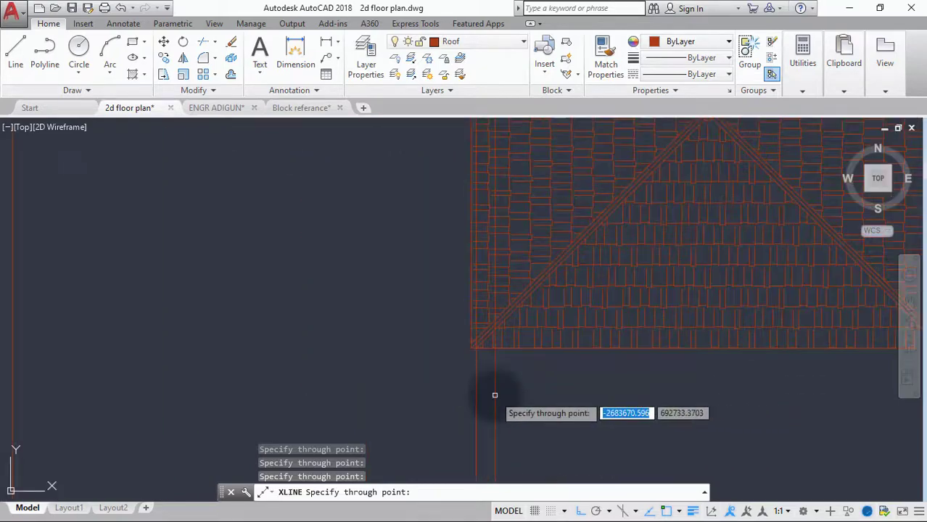
{"action": "scroll", "coordinate": [463, 360], "scroll_direction": "up", "scroll_amount": 4}
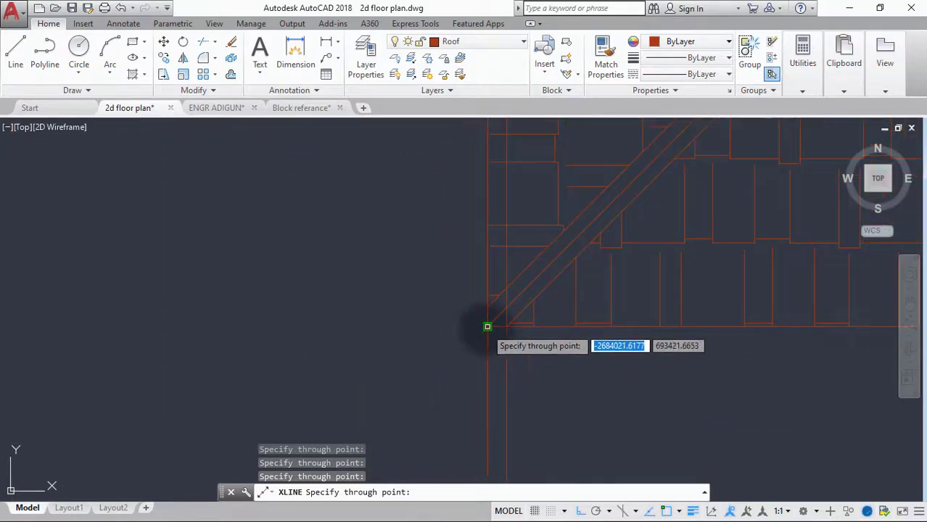
{"action": "left_click", "coordinate": [473, 346]}
{"action": "scroll", "coordinate": [440, 353], "scroll_direction": "down", "scroll_amount": 2}
{"action": "scroll", "coordinate": [440, 353], "scroll_direction": "down", "scroll_amount": 3}
{"action": "scroll", "coordinate": [314, 200], "scroll_direction": "up", "scroll_amount": 4}
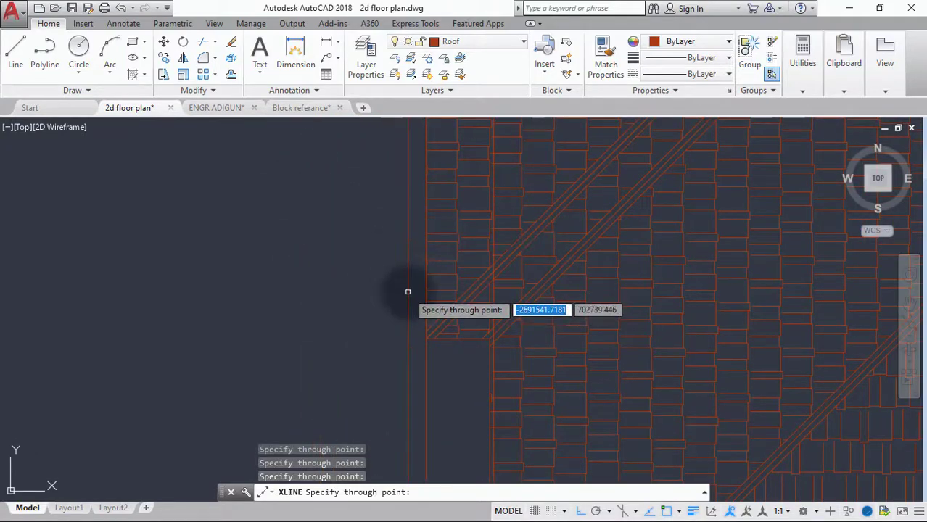
{"action": "middle_click_drag", "start_coordinate": [468, 375], "coordinate": [453, 187]}
{"action": "scroll", "coordinate": [441, 190], "scroll_direction": "down", "scroll_amount": 2}
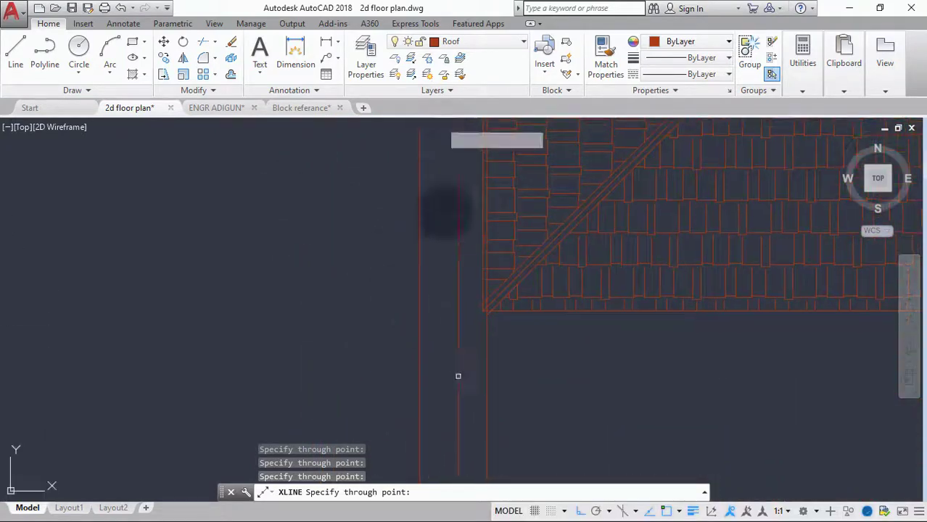
{"action": "scroll", "coordinate": [476, 319], "scroll_direction": "up", "scroll_amount": 4}
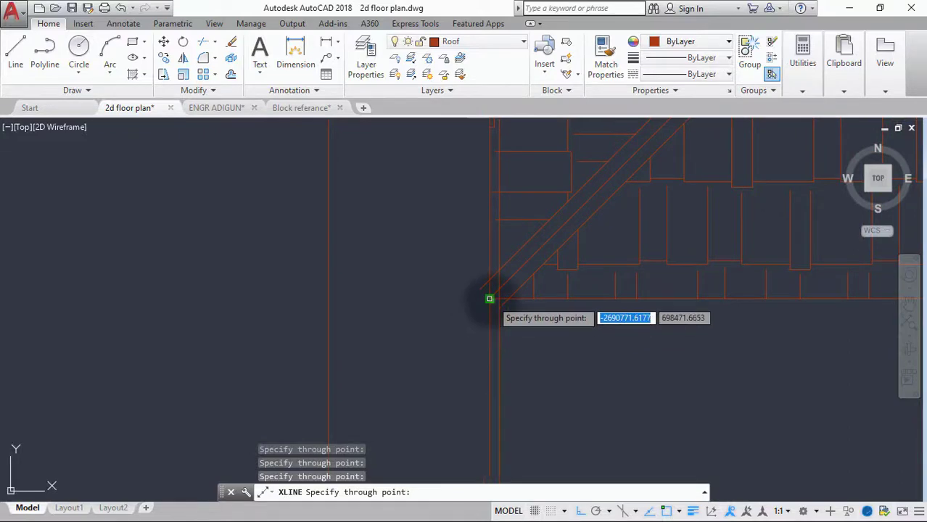
{"action": "left_click", "coordinate": [491, 298]}
{"action": "scroll", "coordinate": [378, 338], "scroll_direction": "up", "scroll_amount": 2}
Add vertical construction lines through the front wing's lower-right corner and the main roof's right eave corner
{"action": "scroll", "coordinate": [392, 348], "scroll_direction": "down", "scroll_amount": 5}
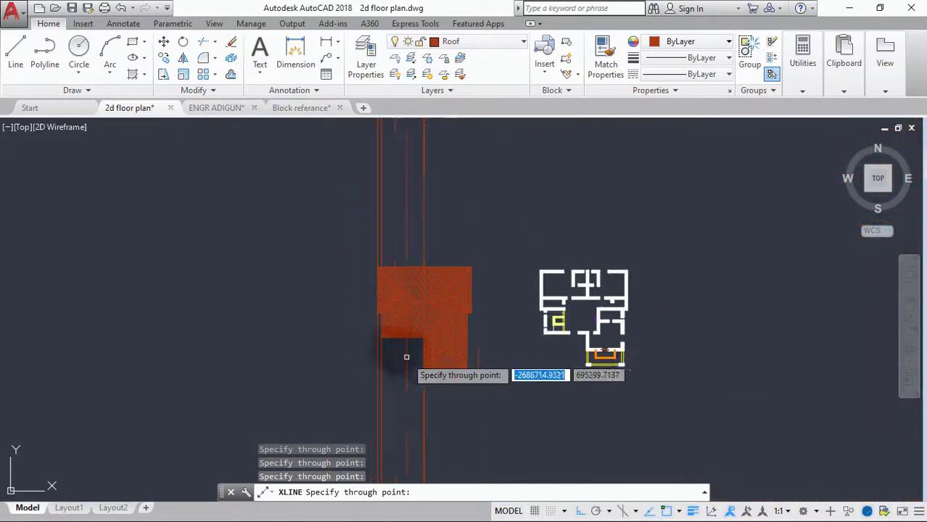
{"action": "scroll", "coordinate": [421, 283], "scroll_direction": "up", "scroll_amount": 2}
{"action": "scroll", "coordinate": [438, 270], "scroll_direction": "up", "scroll_amount": 4}
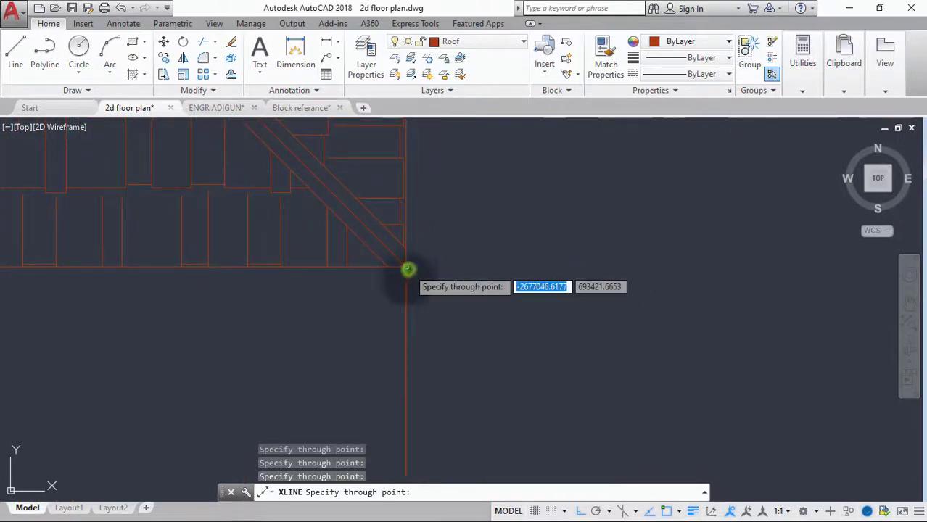
{"action": "scroll", "coordinate": [406, 266], "scroll_direction": "down", "scroll_amount": 3}
{"action": "scroll", "coordinate": [424, 373], "scroll_direction": "down", "scroll_amount": 3}
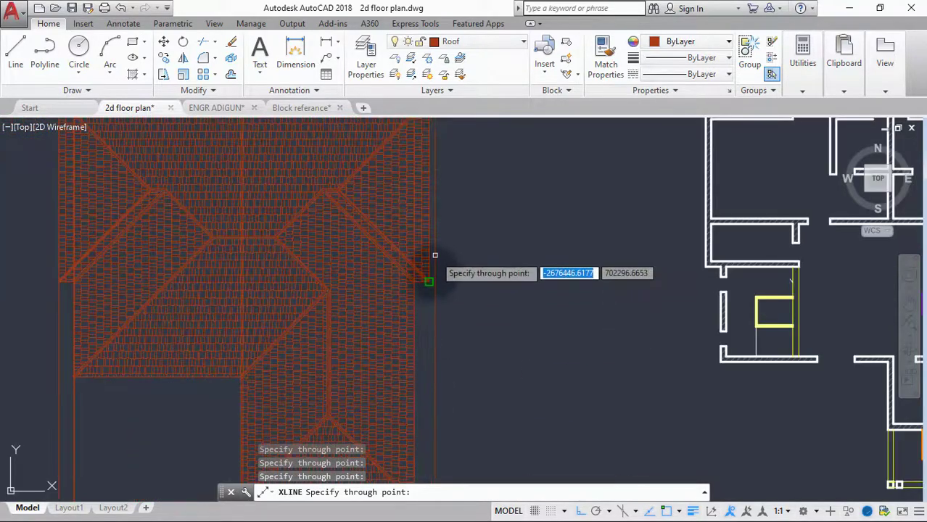
{"action": "scroll", "coordinate": [428, 290], "scroll_direction": "up", "scroll_amount": 5}
{"action": "scroll", "coordinate": [393, 312], "scroll_direction": "up", "scroll_amount": 1}
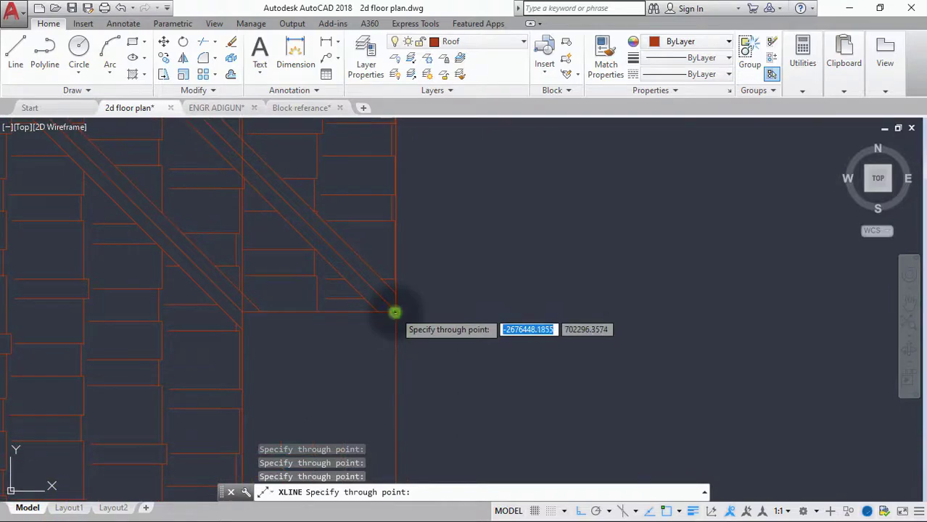
{"action": "scroll", "coordinate": [316, 372], "scroll_direction": "down", "scroll_amount": 5}
{"action": "scroll", "coordinate": [290, 381], "scroll_direction": "down", "scroll_amount": 4}
{"action": "scroll", "coordinate": [391, 279], "scroll_direction": "up", "scroll_amount": 6}
{"action": "key", "text": "Escape"}
Delete the misplaced vertical construction line beside the left wing's lower-left corner
{"action": "scroll", "coordinate": [434, 275], "scroll_direction": "down", "scroll_amount": 3}
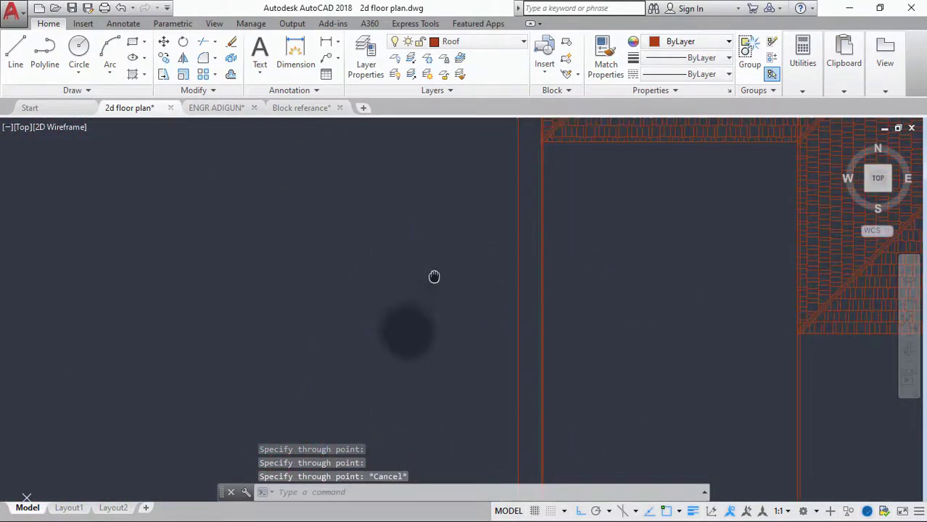
{"action": "scroll", "coordinate": [456, 249], "scroll_direction": "up", "scroll_amount": 2}
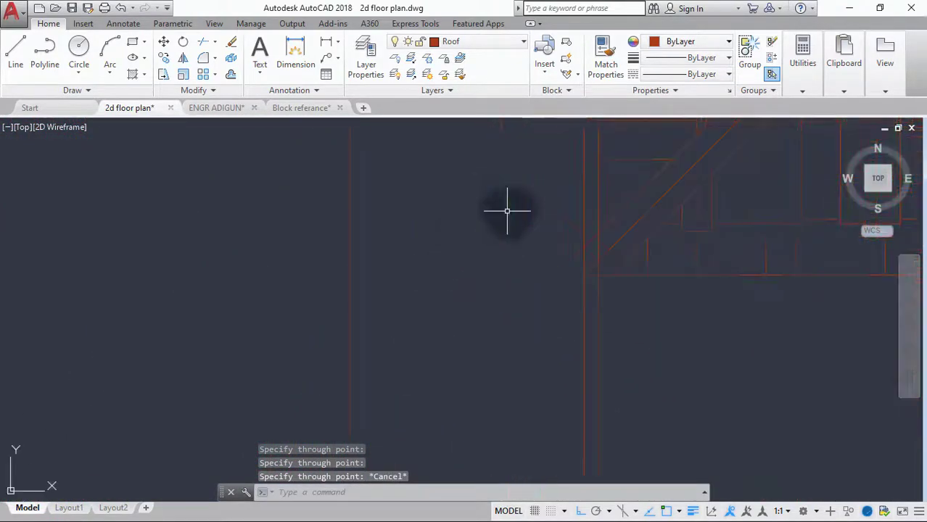
{"action": "left_click", "coordinate": [598, 317]}
{"action": "key", "text": "Delete"}
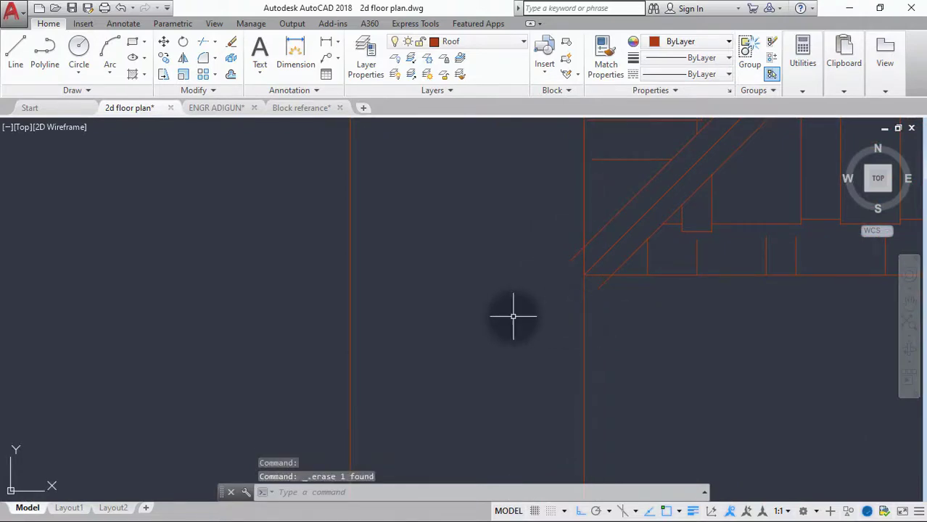
Trim the two hip line ends that overshoot the roof outline at the left wing's lower-left corner
{"action": "type", "text": "tr"}
{"action": "key", "text": "Return"}
{"action": "key", "text": "Return"}
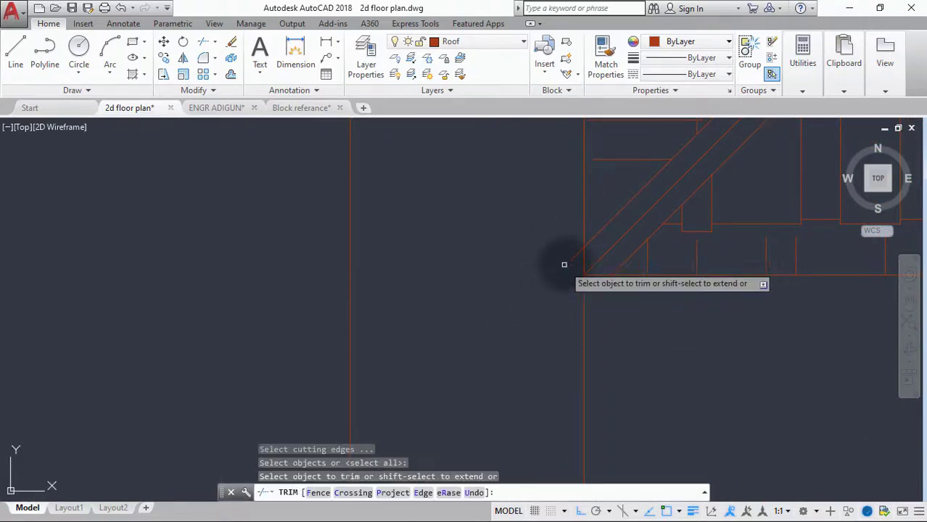
{"action": "left_click", "coordinate": [575, 256]}
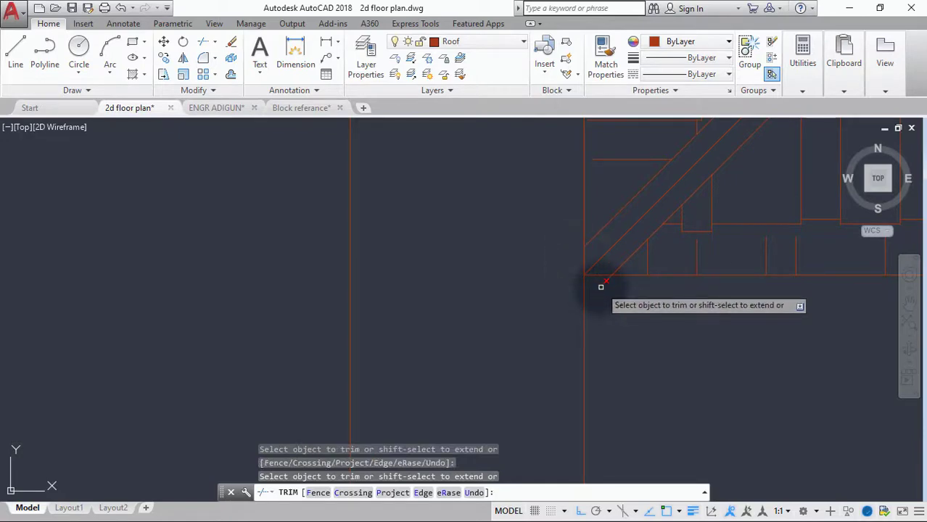
{"action": "left_click", "coordinate": [601, 287]}
{"action": "scroll", "coordinate": [573, 293], "scroll_direction": "down", "scroll_amount": 4}
{"action": "key", "text": "Return"}
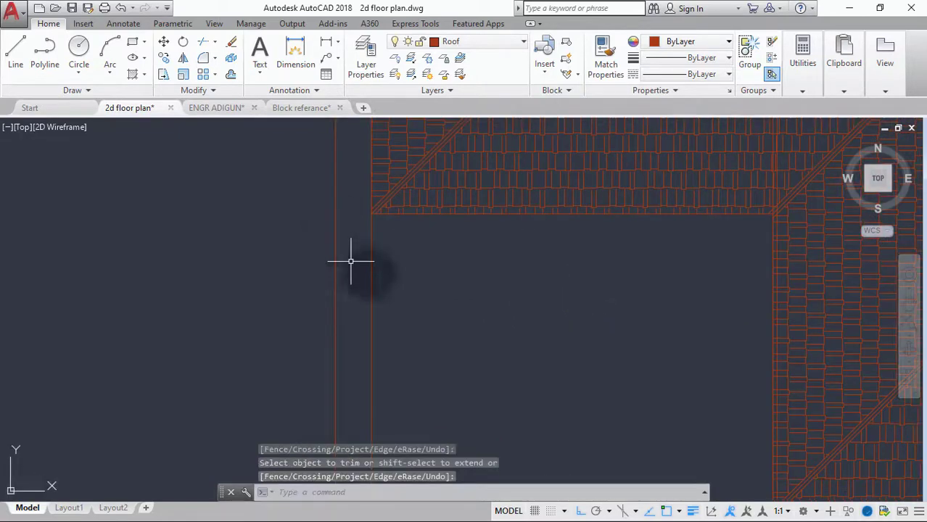
Erase the misplaced vertical construction line beside the front wing's lower-left corner
{"action": "scroll", "coordinate": [472, 305], "scroll_direction": "down", "scroll_amount": 2}
{"action": "scroll", "coordinate": [443, 217], "scroll_direction": "up", "scroll_amount": 3}
{"action": "type", "text": "e"}
{"action": "key", "text": "Return"}
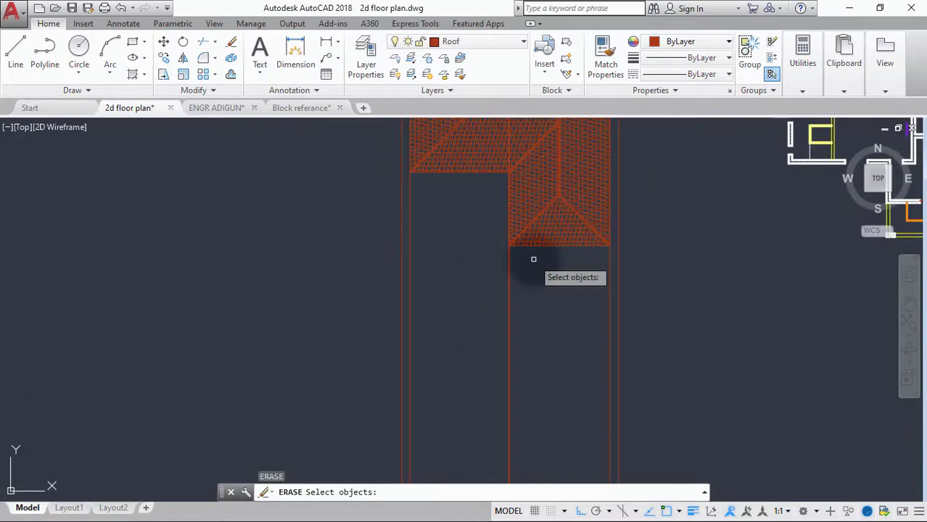
{"action": "scroll", "coordinate": [555, 254], "scroll_direction": "up", "scroll_amount": 2}
{"action": "scroll", "coordinate": [638, 232], "scroll_direction": "up", "scroll_amount": 1}
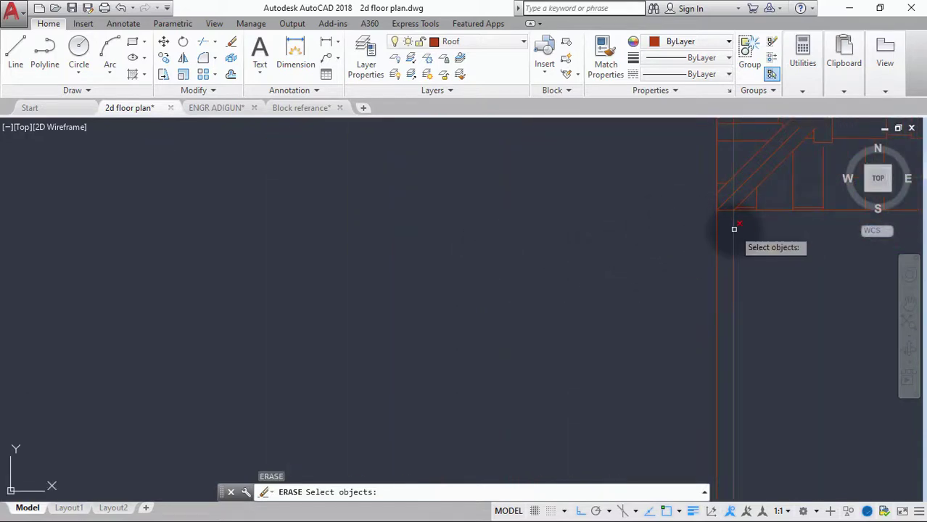
{"action": "left_click", "coordinate": [733, 230]}
{"action": "scroll", "coordinate": [689, 234], "scroll_direction": "down", "scroll_amount": 5}
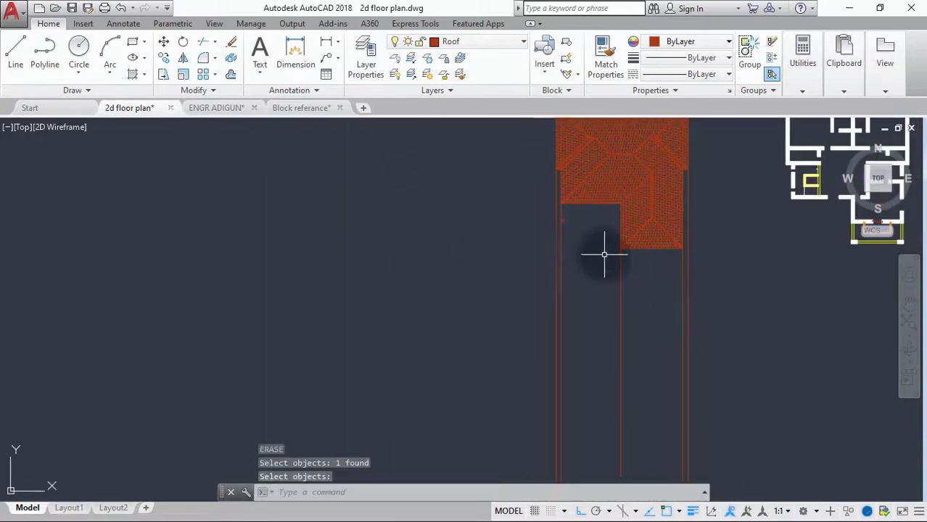
Draw a horizontal line below the roof plan that crosses all the vertical construction lines
{"action": "mouse_move", "coordinate": [569, 254]}
{"action": "middle_mouse_down"}
{"action": "mouse_move", "coordinate": [393, 290]}
{"action": "mouse_move", "coordinate": [342, 290]}
{"action": "middle_mouse_up"}
{"action": "scroll", "coordinate": [412, 218], "scroll_direction": "down", "scroll_amount": 4}
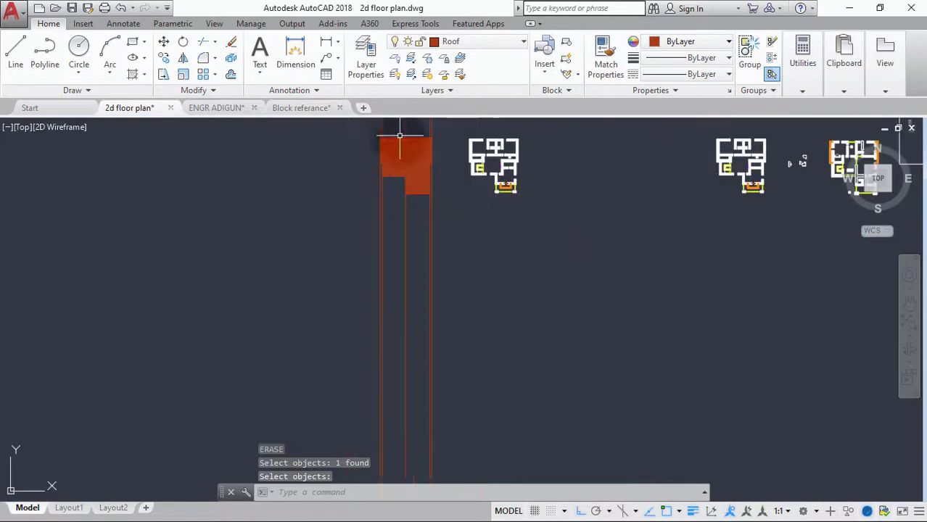
{"action": "scroll", "coordinate": [411, 218], "scroll_direction": "up", "scroll_amount": 2}
{"action": "type", "text": "l"}
{"action": "key", "text": "BackSpace"}
{"action": "key", "text": "Escape"}
{"action": "type", "text": "l"}
{"action": "key", "text": "Return"}
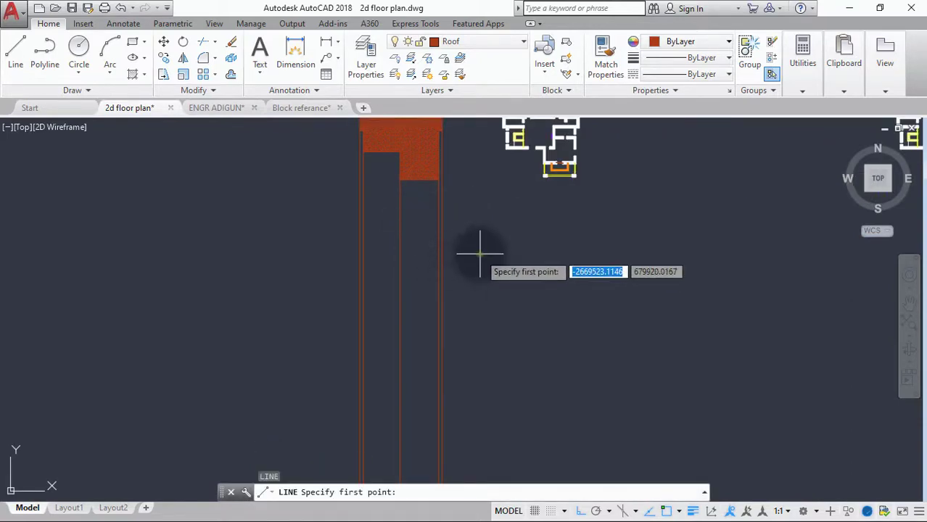
{"action": "left_click", "coordinate": [479, 254]}
{"action": "left_click", "coordinate": [313, 263]}
{"action": "key", "text": "Escape"}
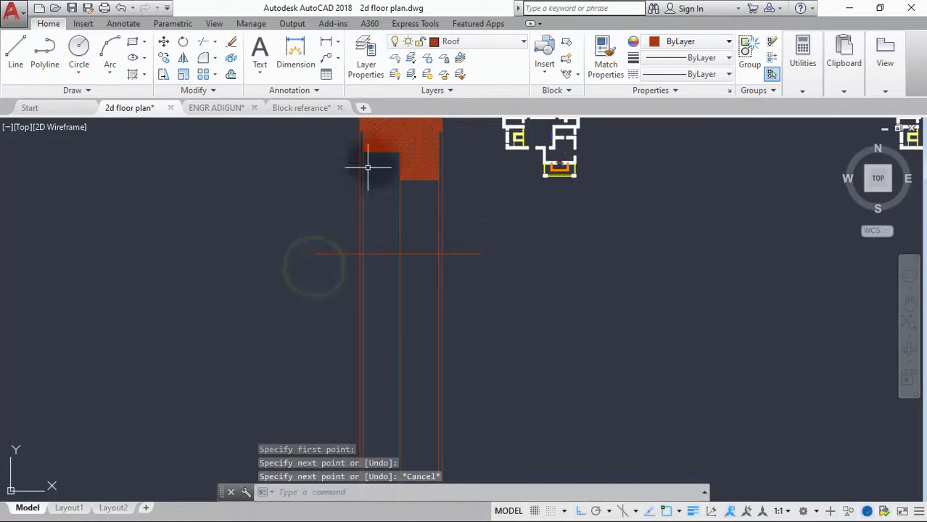
Draw 25° construction lines through the points where the baseline crosses the two leftmost vertical construction lines
{"action": "middle_click_drag", "start_coordinate": [379, 173], "coordinate": [379, 263]}
{"action": "scroll", "coordinate": [379, 258], "scroll_direction": "up", "scroll_amount": 2}
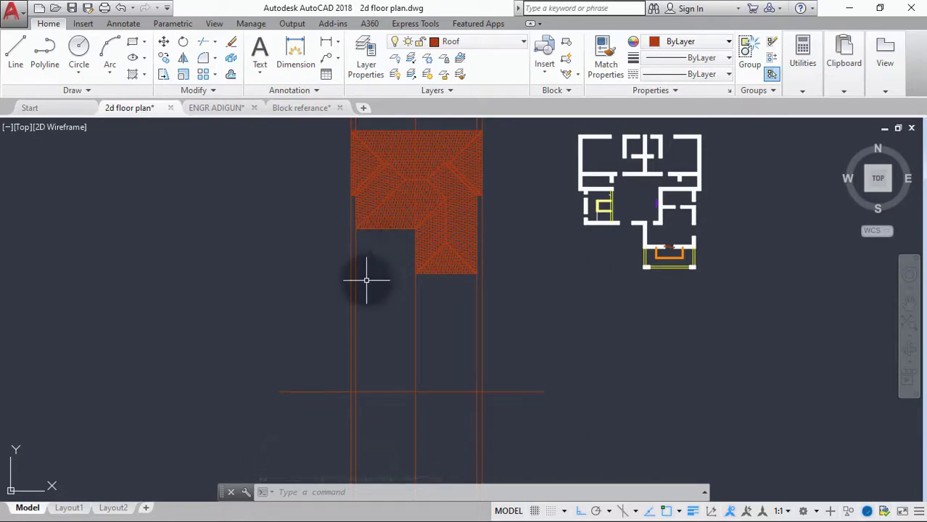
{"action": "scroll", "coordinate": [379, 293], "scroll_direction": "up", "scroll_amount": 2}
{"action": "middle_click_drag", "start_coordinate": [378, 292], "coordinate": [343, 280]}
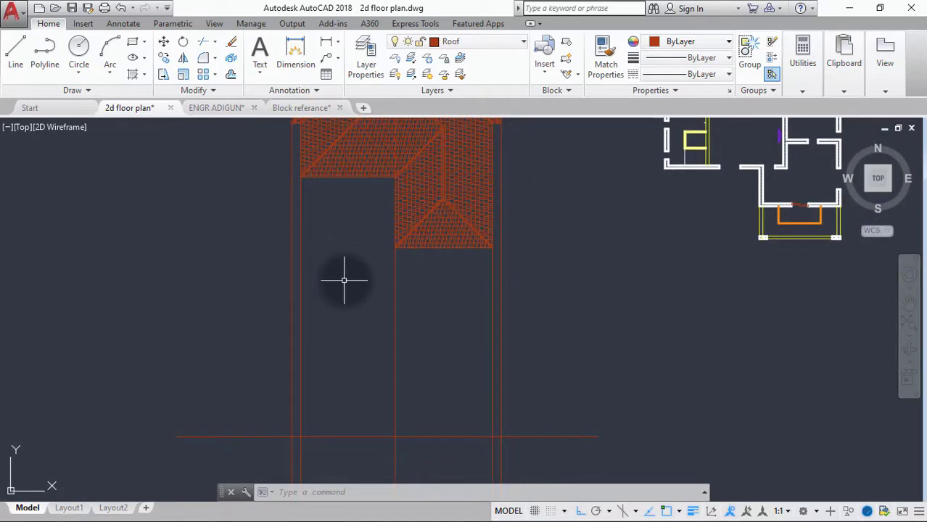
{"action": "type", "text": "XL"}
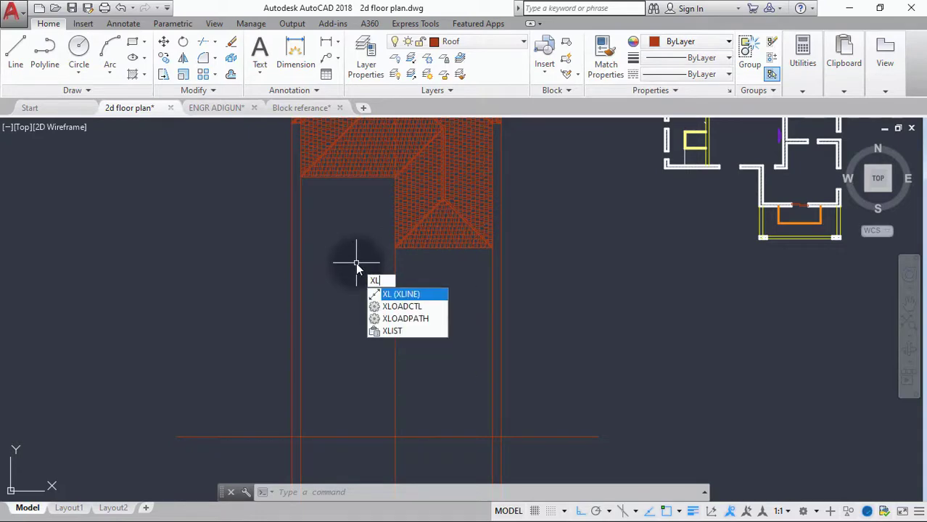
{"action": "key", "text": "Return"}
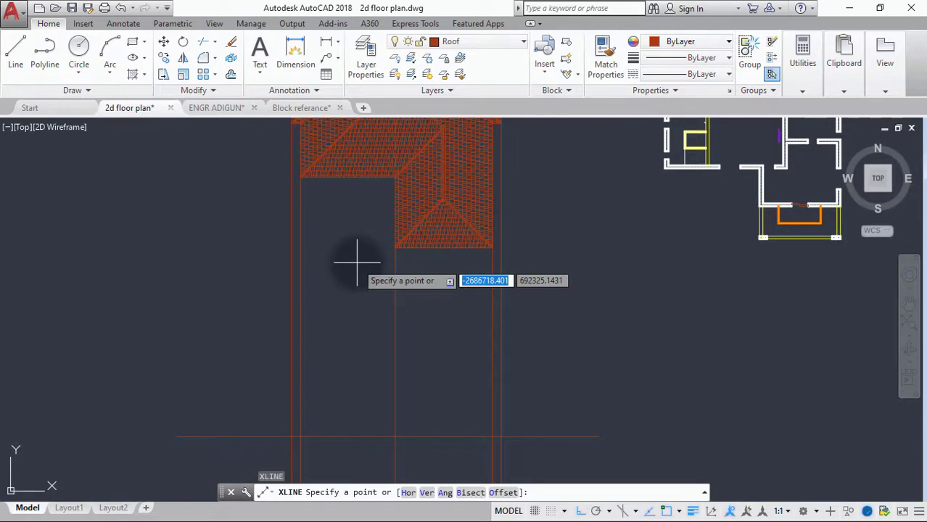
{"action": "type", "text": "a"}
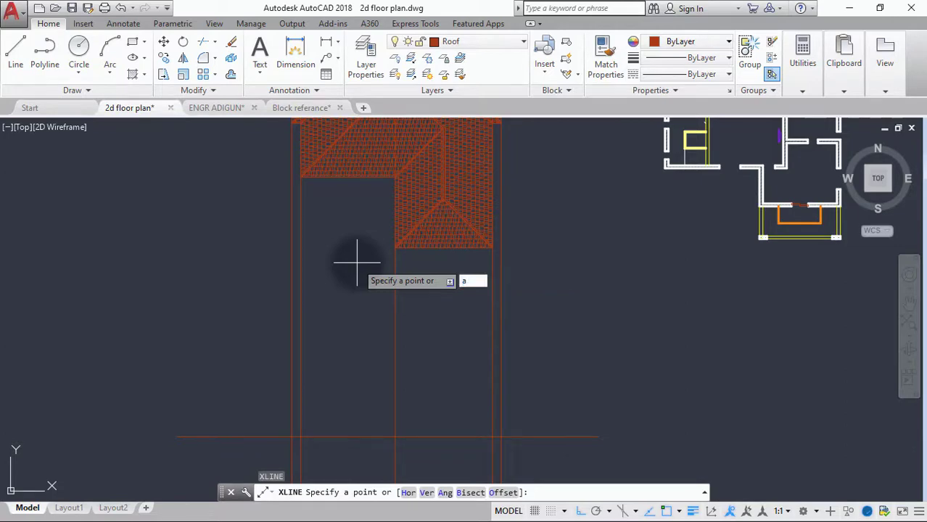
{"action": "key", "text": "Return"}
{"action": "type", "text": "25"}
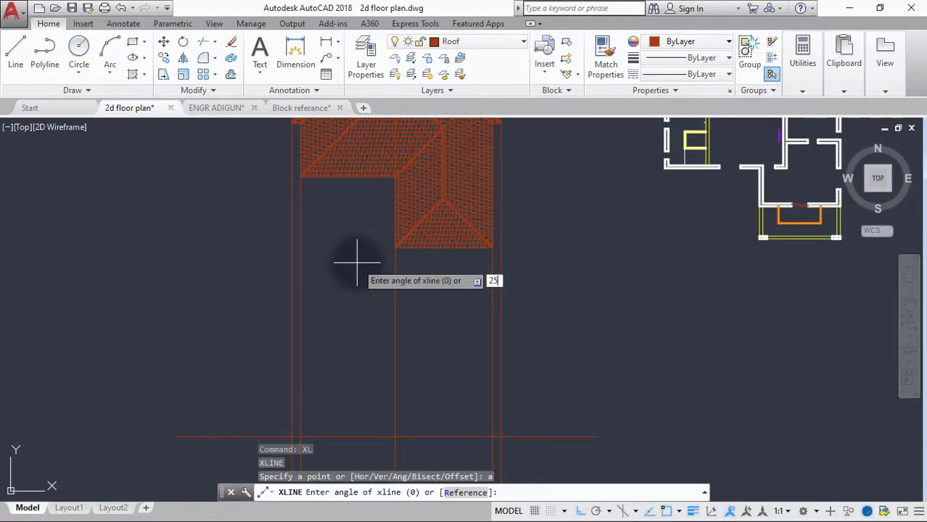
{"action": "key", "text": "Return"}
{"action": "scroll", "coordinate": [297, 354], "scroll_direction": "down", "scroll_amount": 3}
{"action": "scroll", "coordinate": [297, 356], "scroll_direction": "up", "scroll_amount": 5}
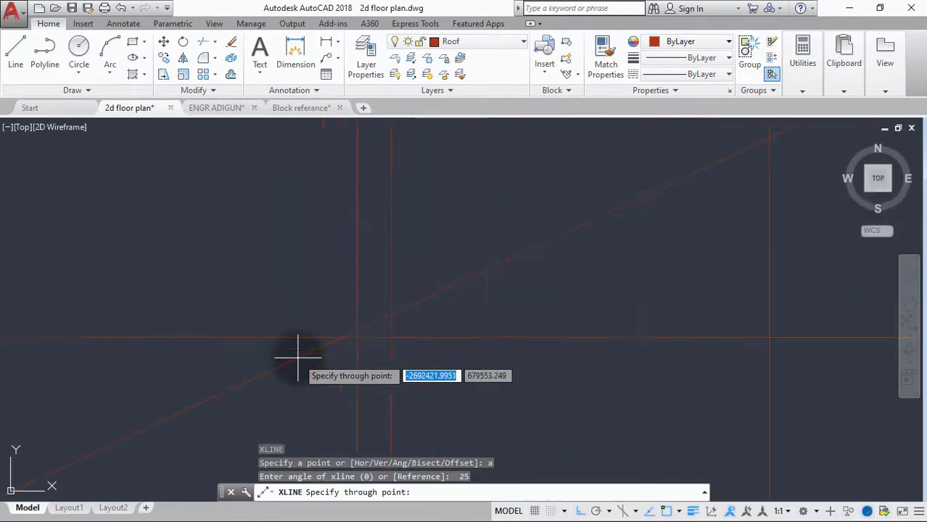
{"action": "left_click", "coordinate": [357, 338]}
{"action": "left_click", "coordinate": [390, 336]}
Add a 25° construction line through the baseline's intersection with the vertical line from the front wing's lower-left corner
{"action": "scroll", "coordinate": [356, 345], "scroll_direction": "down", "scroll_amount": 3}
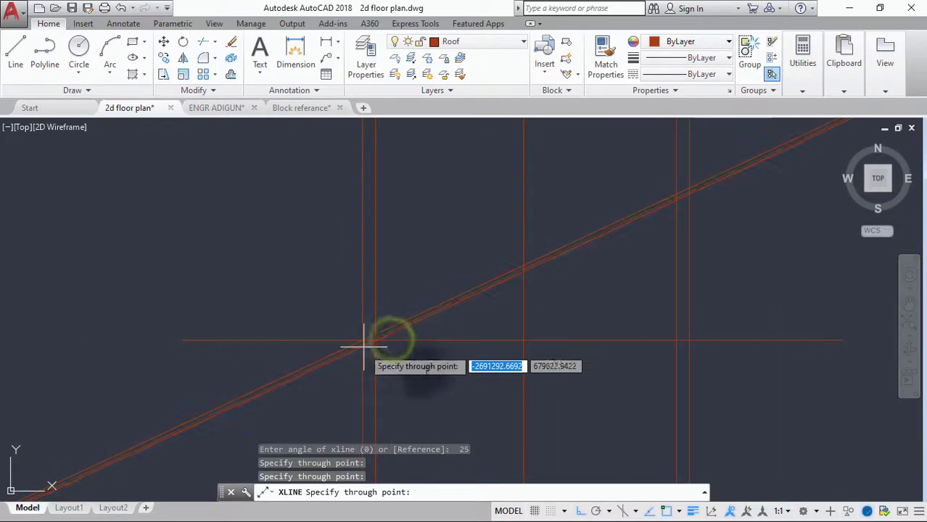
{"action": "scroll", "coordinate": [534, 355], "scroll_direction": "up", "scroll_amount": 4}
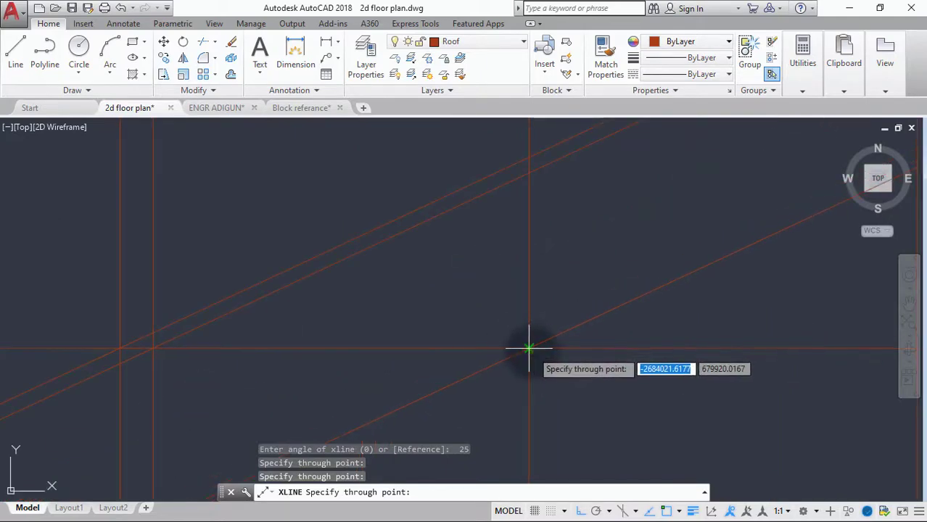
{"action": "scroll", "coordinate": [369, 330], "scroll_direction": "down", "scroll_amount": 3}
{"action": "key", "text": "Return"}
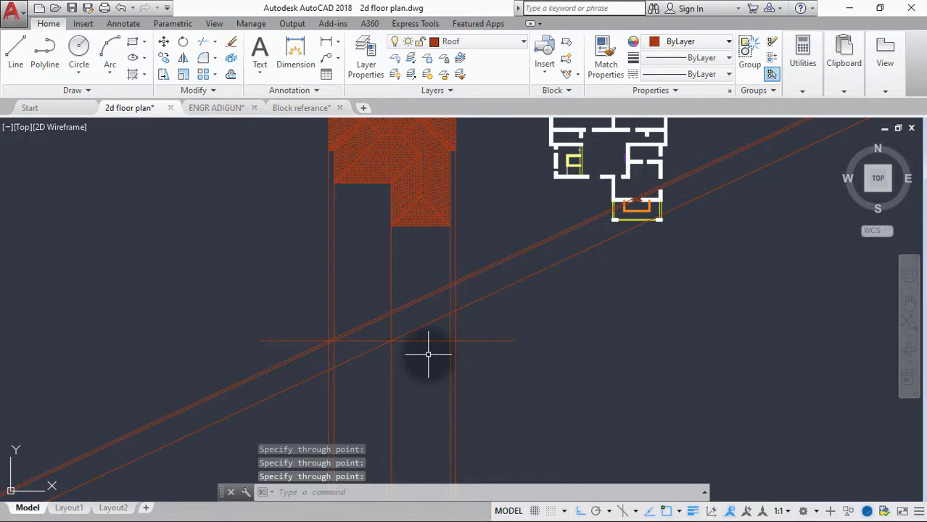
Draw -25° construction lines through the points where the baseline crosses the two rightmost vertical construction lines
{"action": "type", "text": "xl"}
{"action": "key", "text": "Return"}
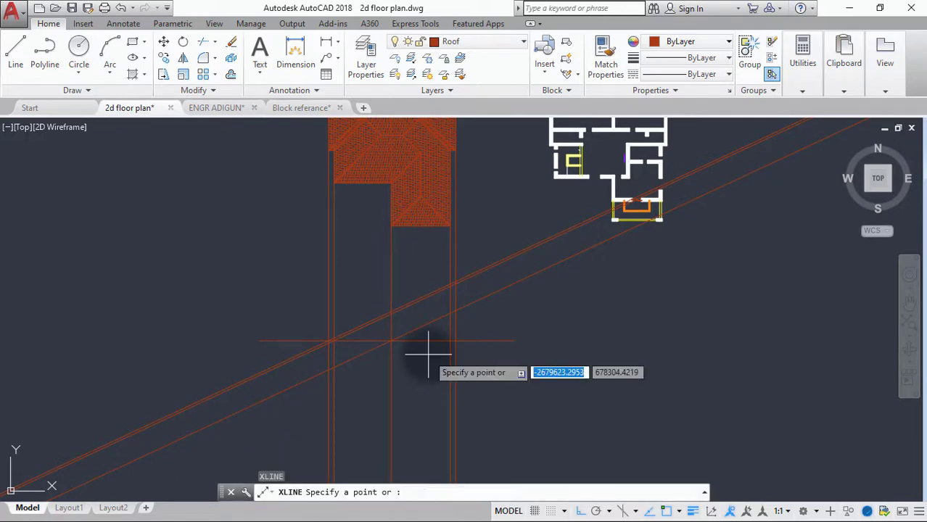
{"action": "type", "text": "a"}
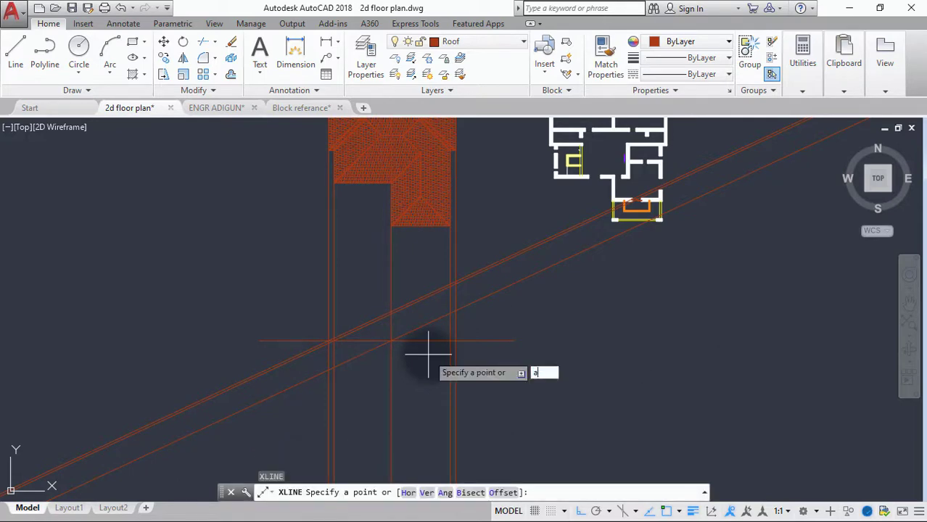
{"action": "key", "text": "Return"}
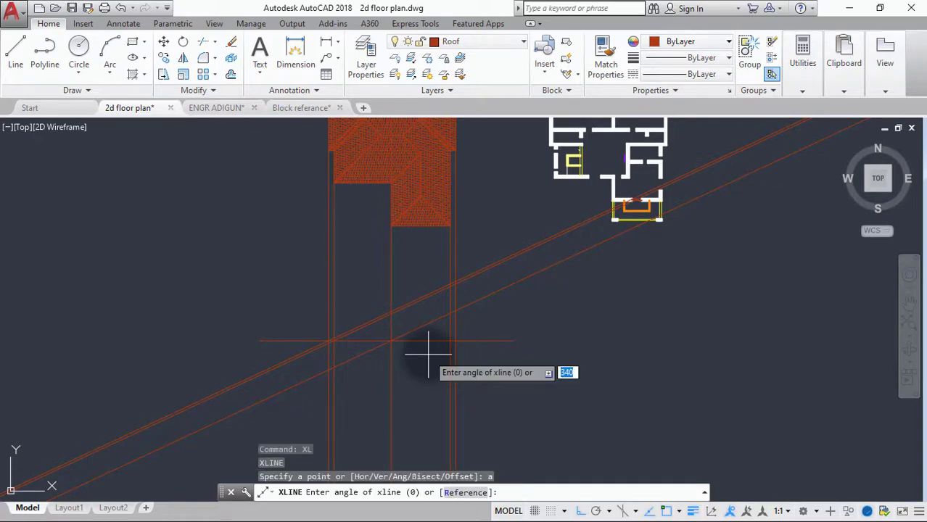
{"action": "type", "text": "-"}
{"action": "key", "text": "Return"}
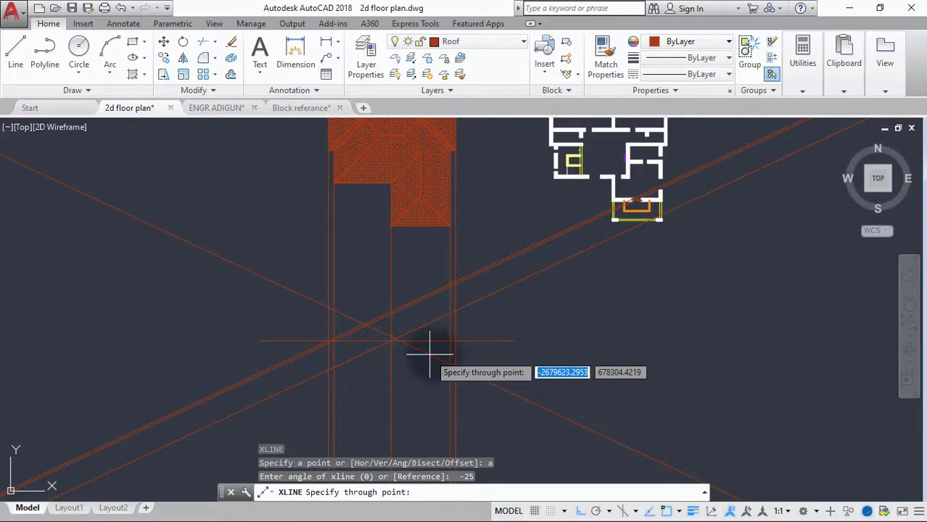
{"action": "scroll", "coordinate": [432, 349], "scroll_direction": "up", "scroll_amount": 3}
{"action": "left_click", "coordinate": [487, 304]}
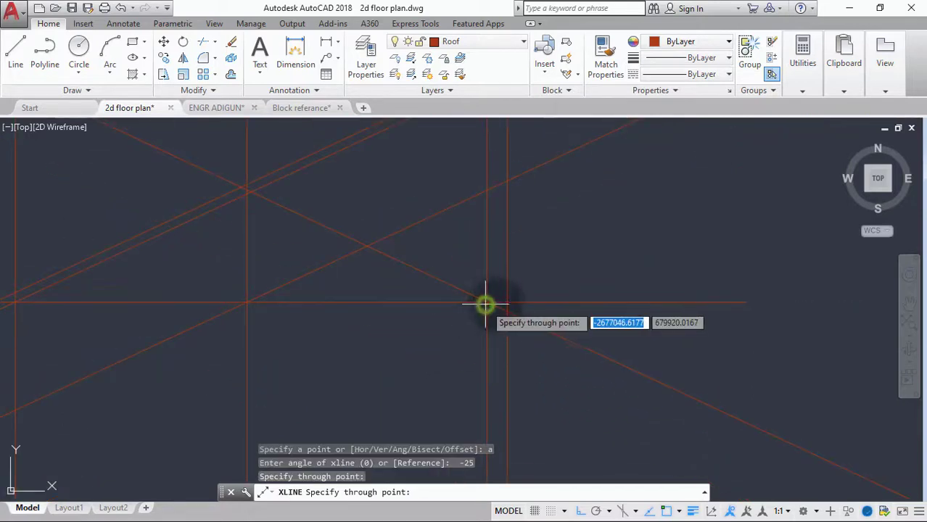
{"action": "left_click", "coordinate": [507, 303]}
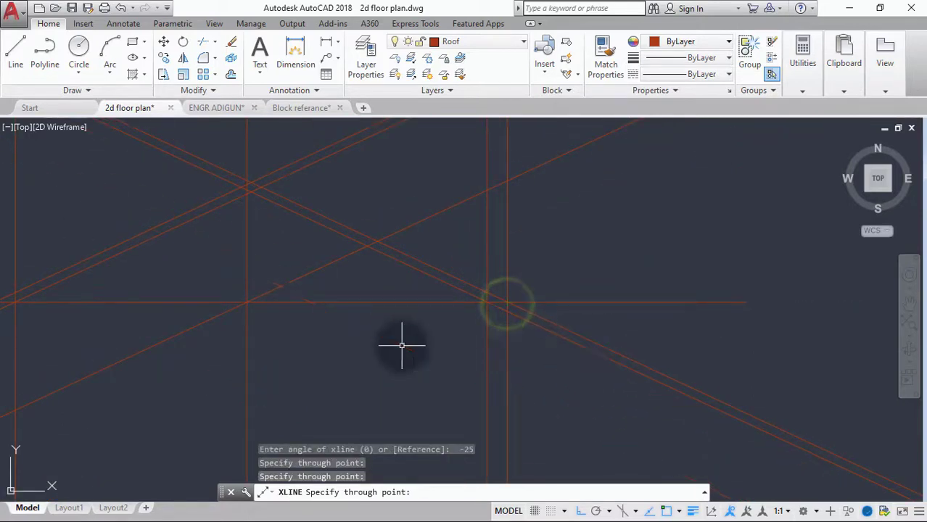
{"action": "key", "text": "Return"}
Draw vertical construction lines through both ends of the short ridge on the left side of the roof plan
{"action": "scroll", "coordinate": [400, 346], "scroll_direction": "down", "scroll_amount": 5}
{"action": "middle_click_drag", "start_coordinate": [393, 284], "coordinate": [408, 299]}
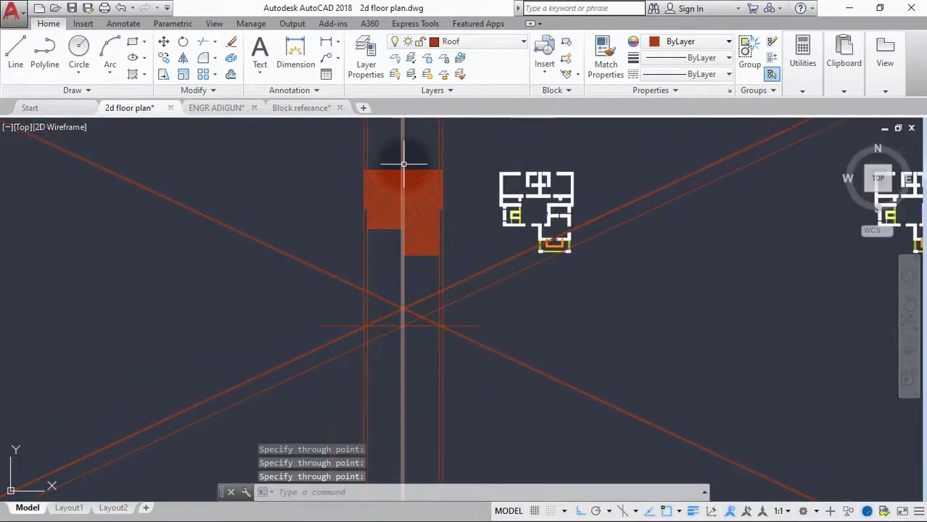
{"action": "scroll", "coordinate": [374, 201], "scroll_direction": "up", "scroll_amount": 8}
{"action": "scroll", "coordinate": [341, 296], "scroll_direction": "down", "scroll_amount": 2}
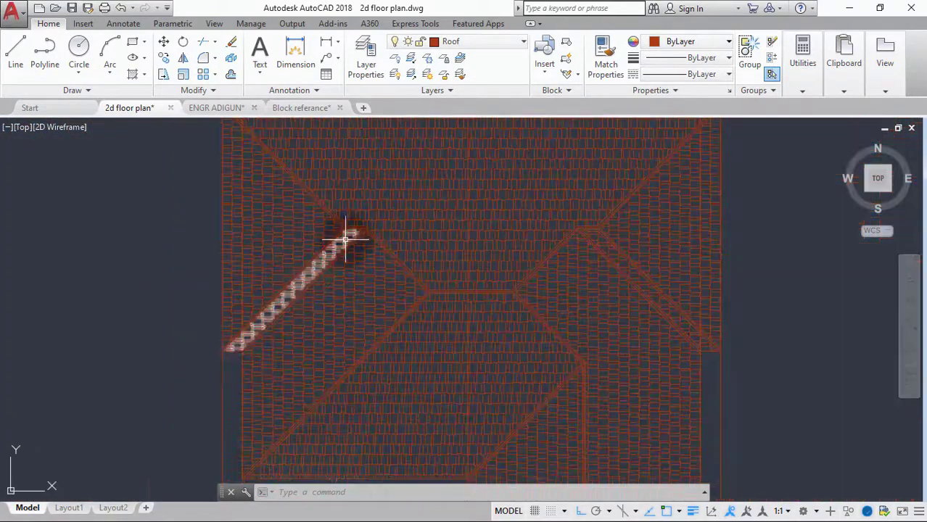
{"action": "scroll", "coordinate": [345, 234], "scroll_direction": "up", "scroll_amount": 5}
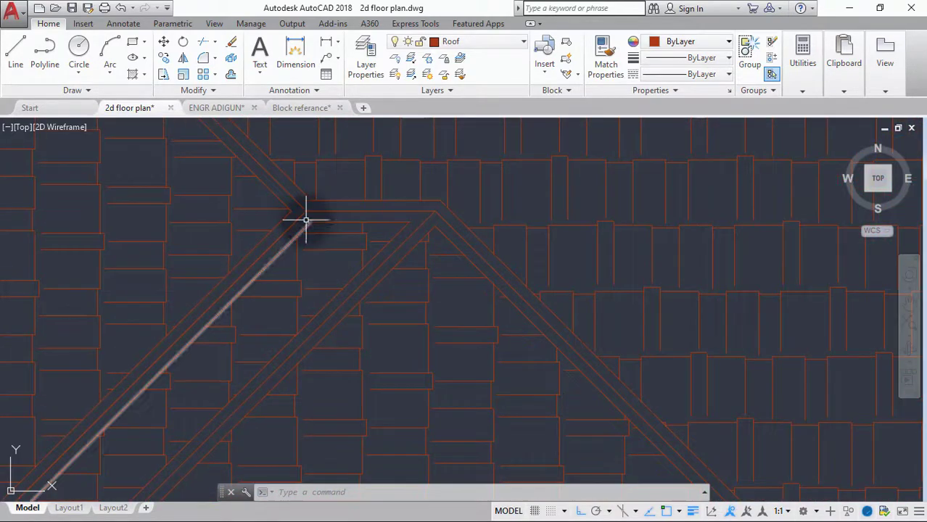
{"action": "mouse_move", "coordinate": [306, 209]}
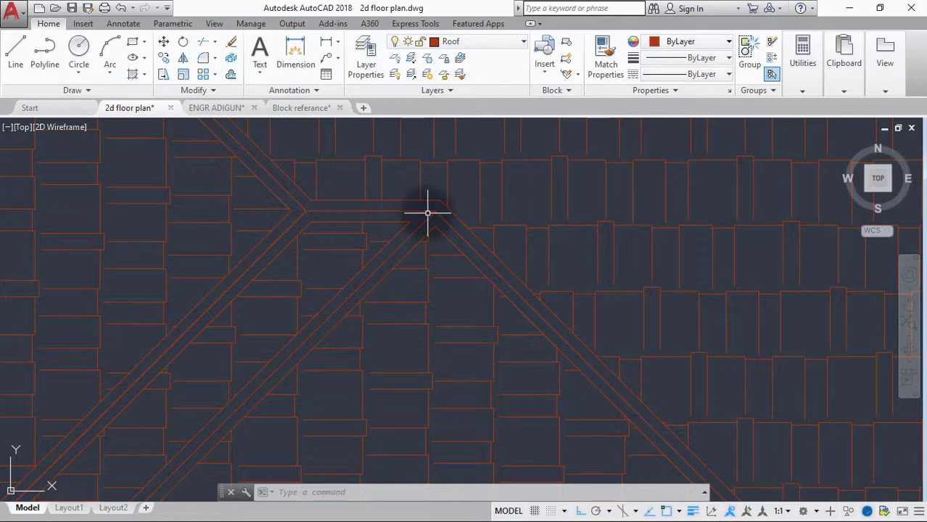
{"action": "type", "text": "XL"}
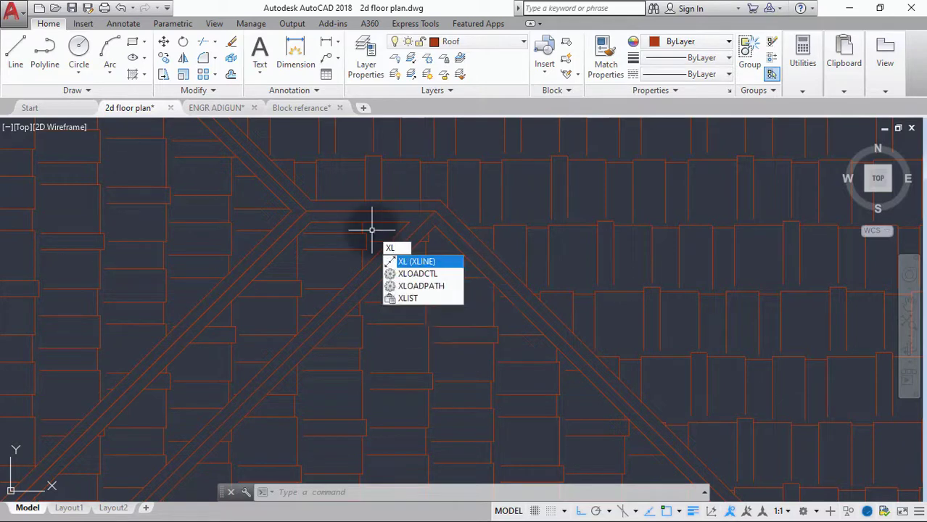
{"action": "key", "text": "Return"}
{"action": "type", "text": "v"}
{"action": "key", "text": "Return"}
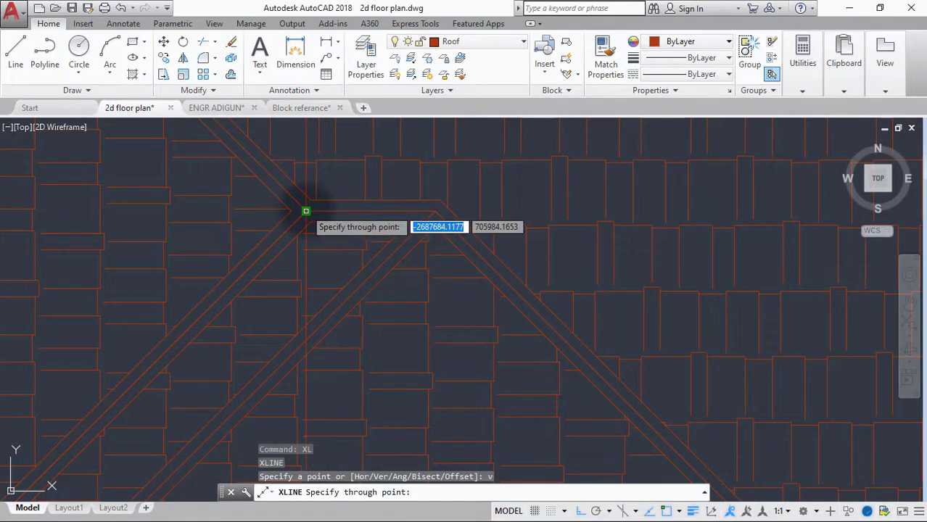
{"action": "left_click", "coordinate": [305, 211]}
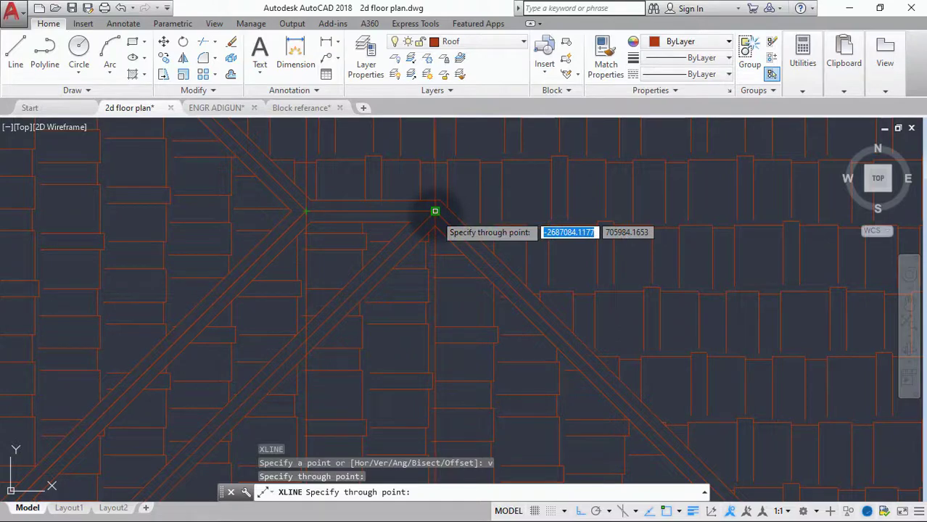
{"action": "left_click", "coordinate": [434, 215]}
Add vertical construction lines through the left and right ends of the central ridge
{"action": "scroll", "coordinate": [392, 230], "scroll_direction": "down", "scroll_amount": 5}
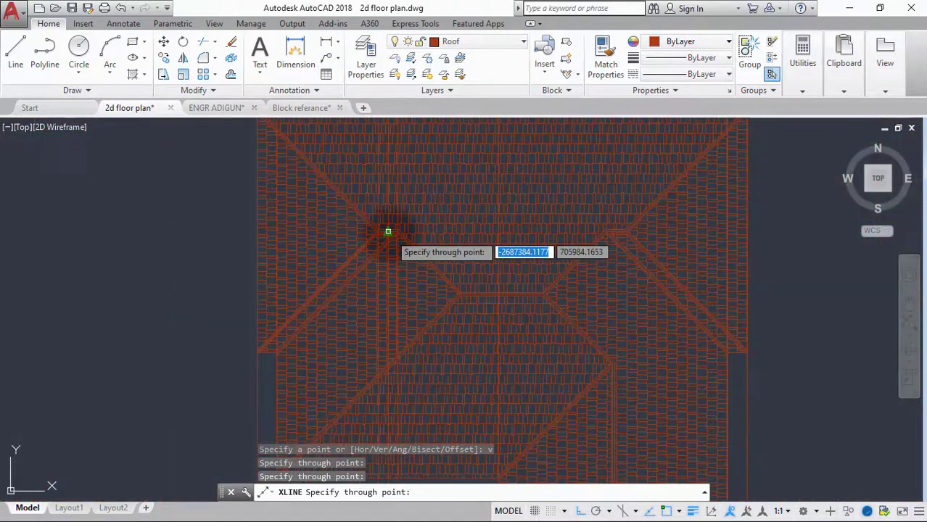
{"action": "scroll", "coordinate": [451, 317], "scroll_direction": "up", "scroll_amount": 8}
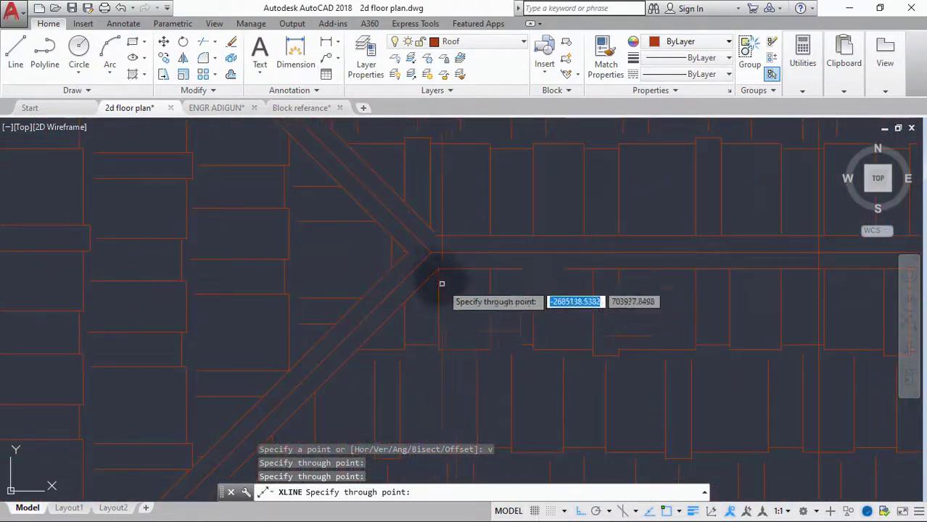
{"action": "left_click", "coordinate": [428, 253]}
{"action": "scroll", "coordinate": [430, 253], "scroll_direction": "down", "scroll_amount": 6}
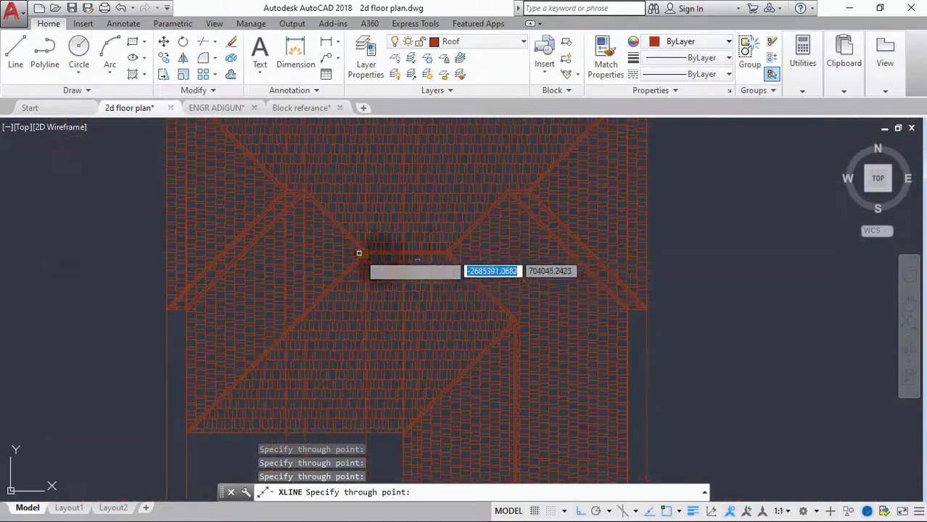
{"action": "scroll", "coordinate": [440, 253], "scroll_direction": "up", "scroll_amount": 7}
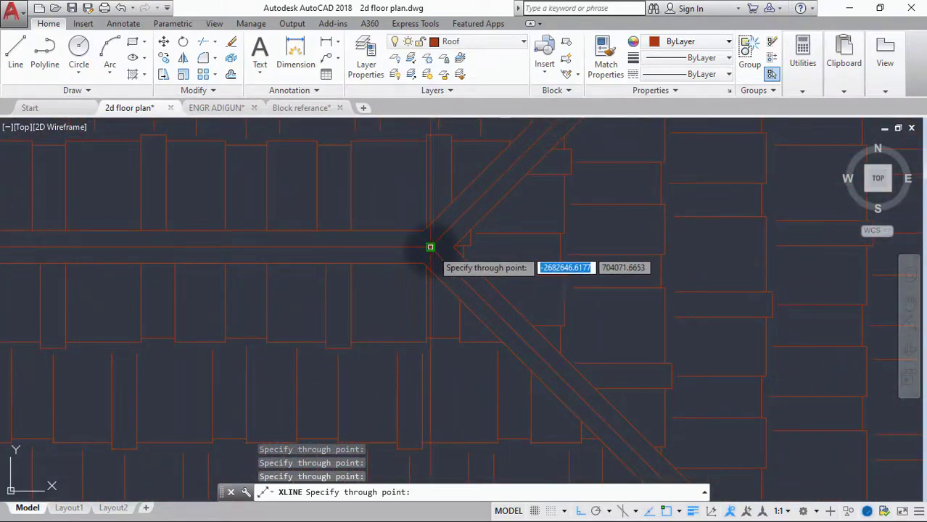
{"action": "scroll", "coordinate": [430, 249], "scroll_direction": "down", "scroll_amount": 6}
Add a vertical construction line through the upper end of the front wing's ridge
{"action": "scroll", "coordinate": [405, 291], "scroll_direction": "up", "scroll_amount": 2}
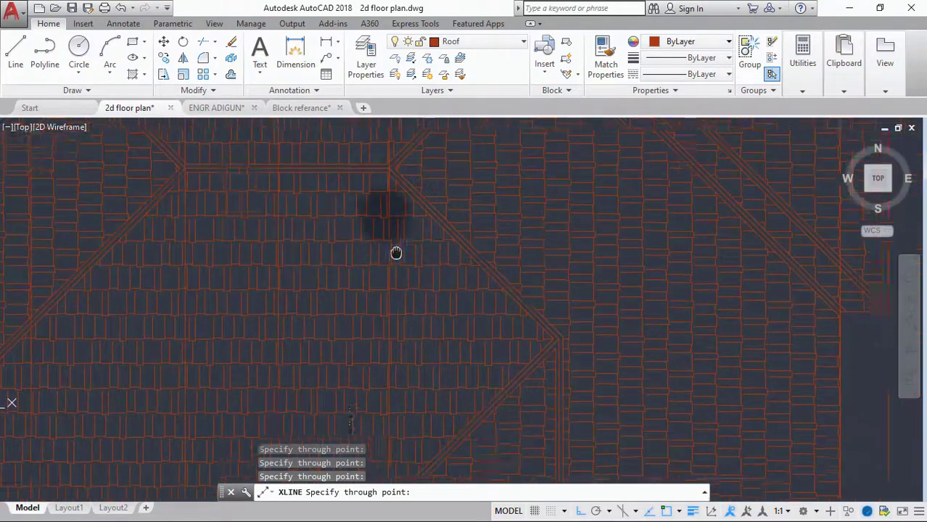
{"action": "scroll", "coordinate": [495, 270], "scroll_direction": "up", "scroll_amount": 6}
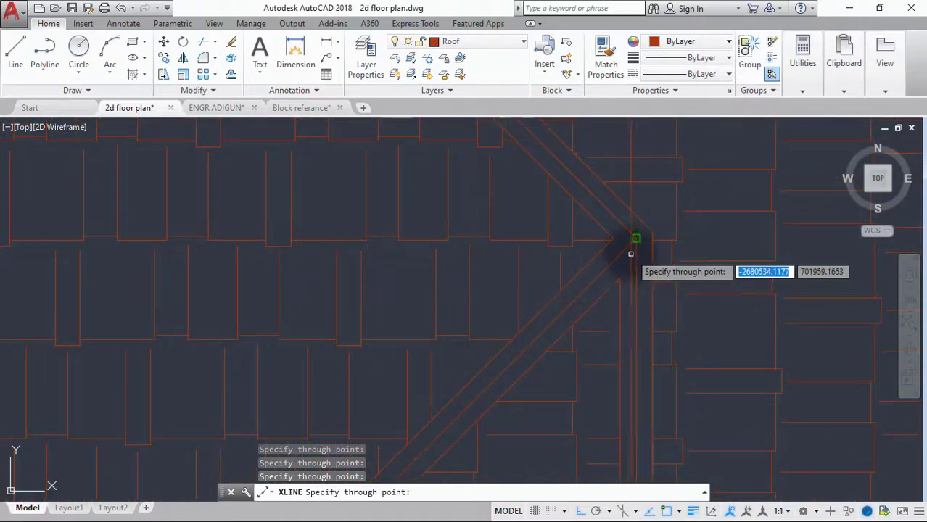
{"action": "scroll", "coordinate": [634, 240], "scroll_direction": "down", "scroll_amount": 6}
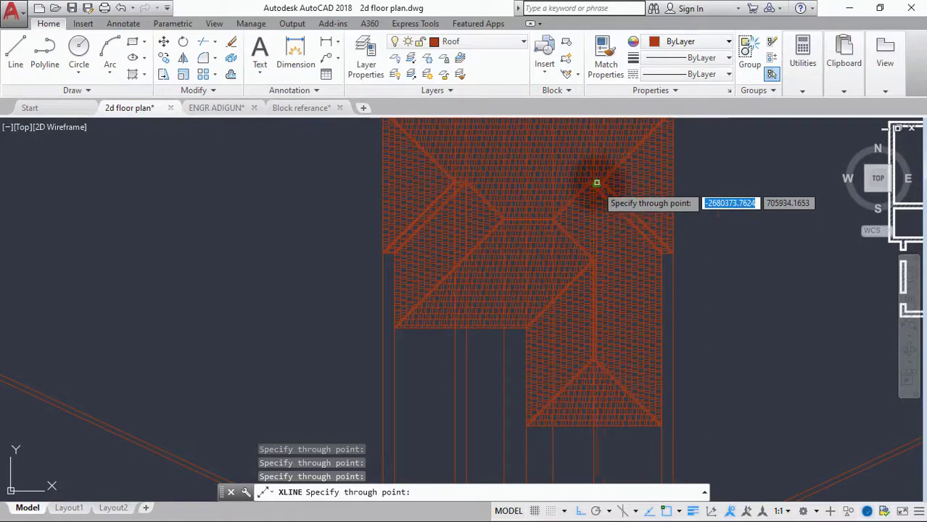
Add vertical construction lines through both ends of the short ridge on the right side of the roof plan
{"action": "scroll", "coordinate": [596, 190], "scroll_direction": "up", "scroll_amount": 6}
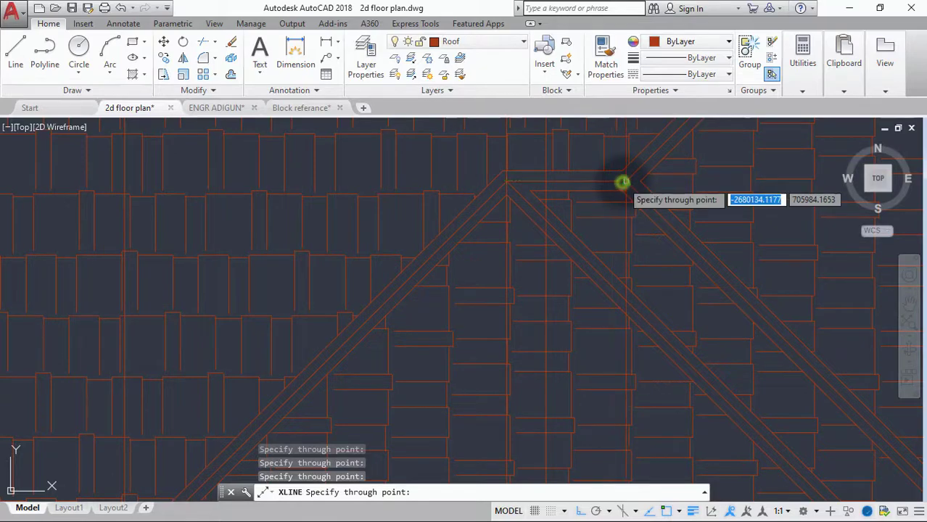
{"action": "scroll", "coordinate": [500, 229], "scroll_direction": "down", "scroll_amount": 5}
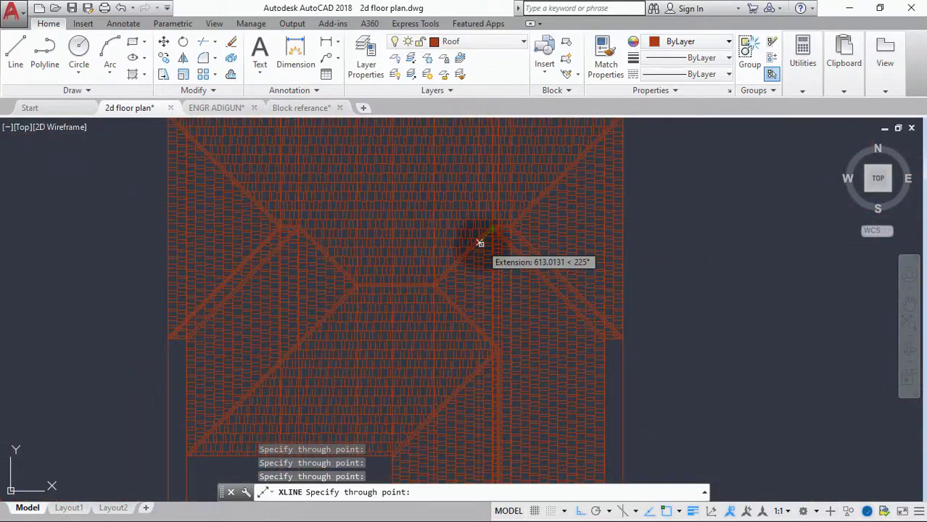
{"action": "key", "text": "Escape"}
{"action": "scroll", "coordinate": [401, 303], "scroll_direction": "down", "scroll_amount": 8}
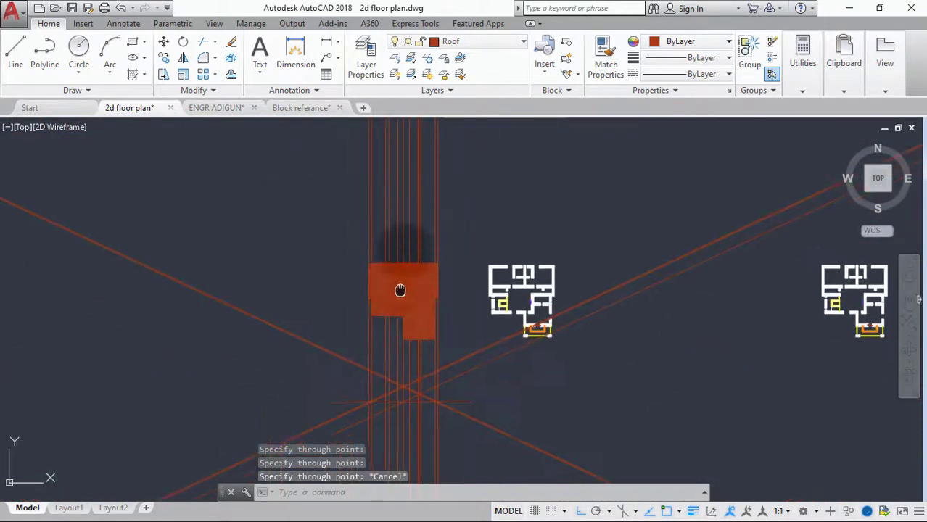
{"action": "middle_click_drag", "start_coordinate": [398, 303], "coordinate": [406, 218]}
{"action": "scroll", "coordinate": [429, 323], "scroll_direction": "up", "scroll_amount": 5}
{"action": "scroll", "coordinate": [430, 323], "scroll_direction": "up", "scroll_amount": 3}
{"action": "scroll", "coordinate": [430, 324], "scroll_direction": "down", "scroll_amount": 2}
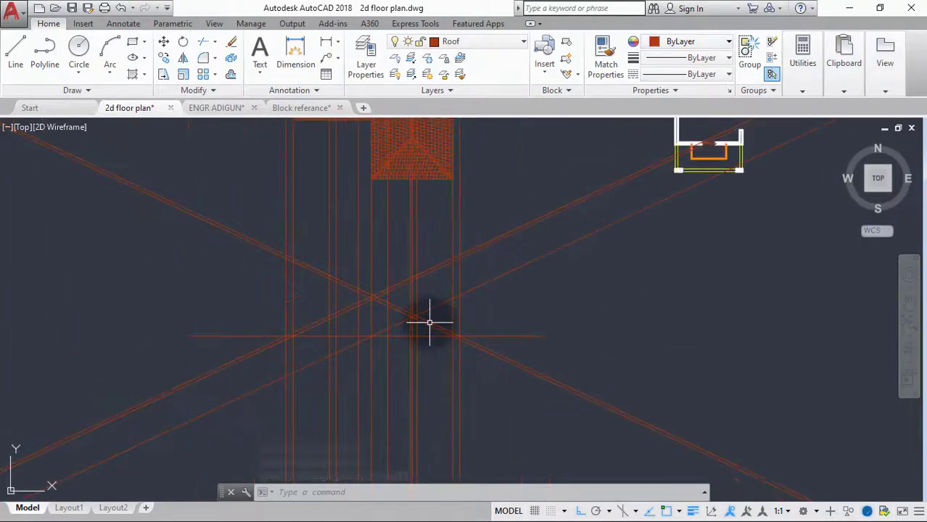
{"action": "middle_click_drag", "start_coordinate": [453, 248], "coordinate": [445, 347]}
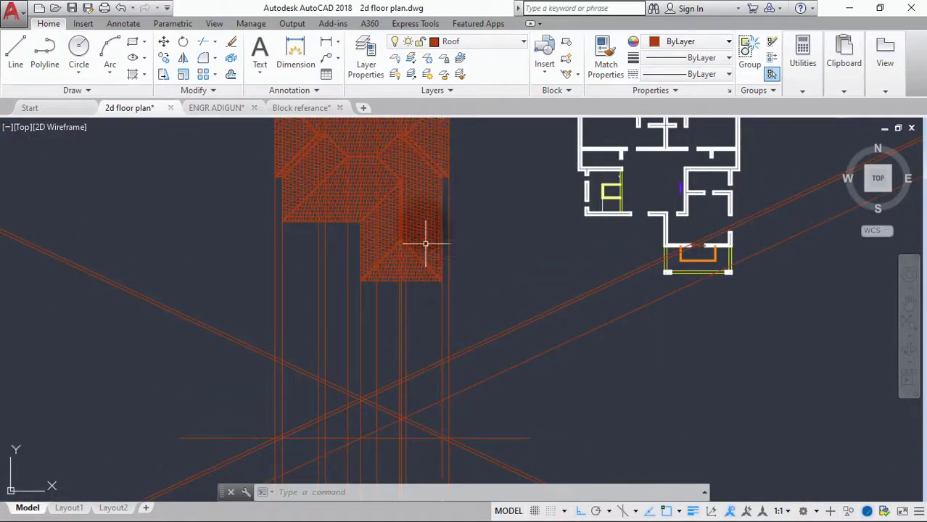
Examine the vertical construction lines at both ends of the short ridge on the right side of the roof plan
{"action": "middle_click_drag", "start_coordinate": [416, 195], "coordinate": [442, 256]}
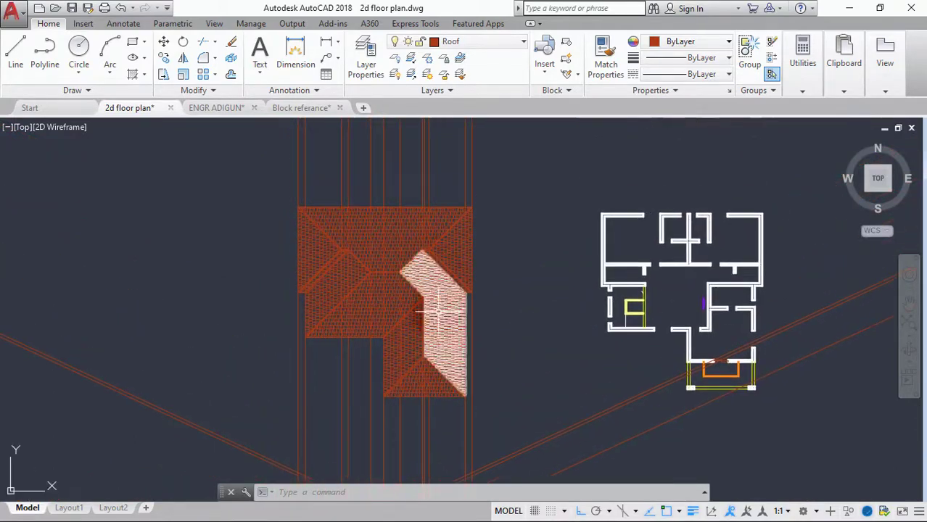
{"action": "scroll", "coordinate": [435, 250], "scroll_direction": "up", "scroll_amount": 8}
{"action": "scroll", "coordinate": [406, 245], "scroll_direction": "down", "scroll_amount": 5}
{"action": "scroll", "coordinate": [386, 232], "scroll_direction": "up", "scroll_amount": 8}
{"action": "scroll", "coordinate": [391, 257], "scroll_direction": "down", "scroll_amount": 2}
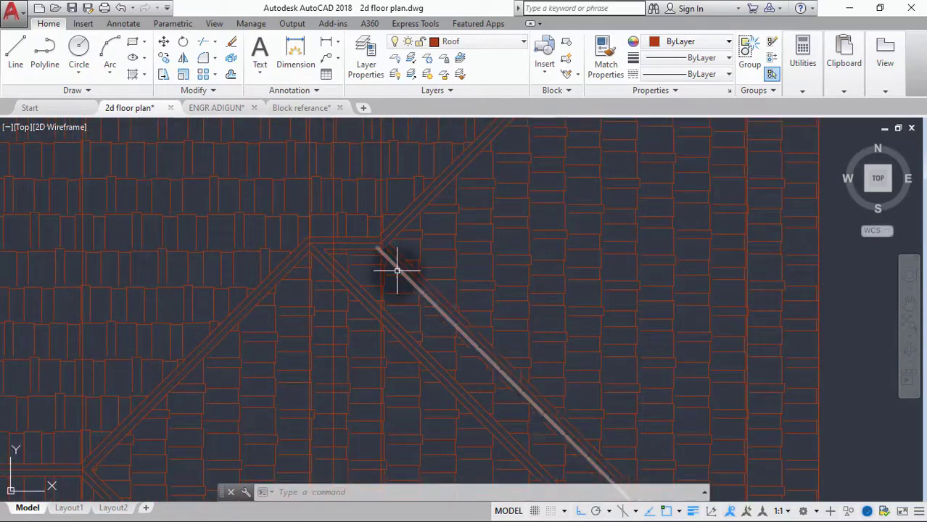
{"action": "scroll", "coordinate": [374, 238], "scroll_direction": "up", "scroll_amount": 5}
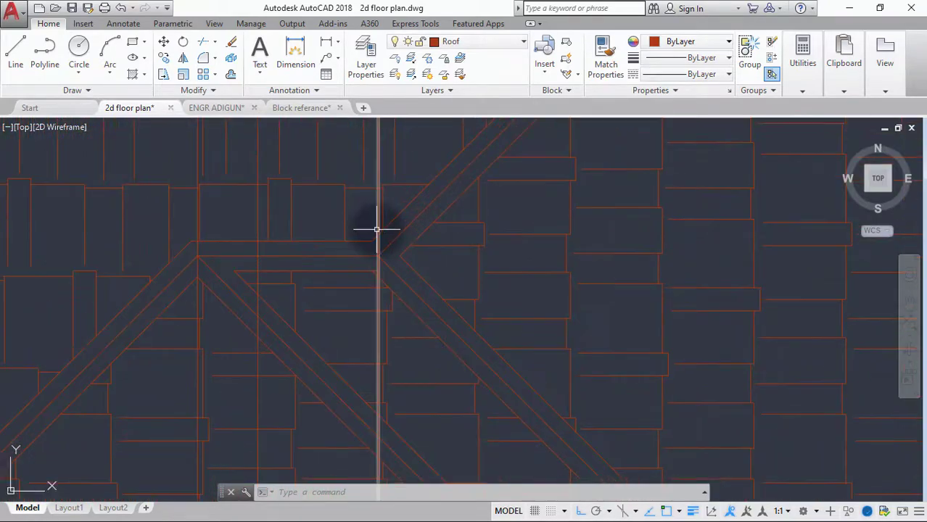
{"action": "scroll", "coordinate": [376, 230], "scroll_direction": "down", "scroll_amount": 6}
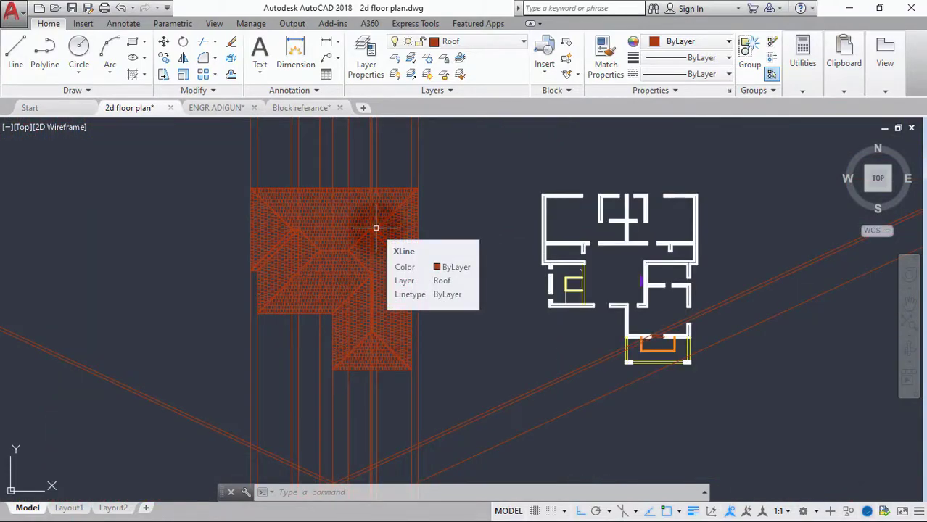
Move all the vertical construction lines crossing the roof plan to layer 0
{"action": "scroll", "coordinate": [376, 229], "scroll_direction": "down", "scroll_amount": 3}
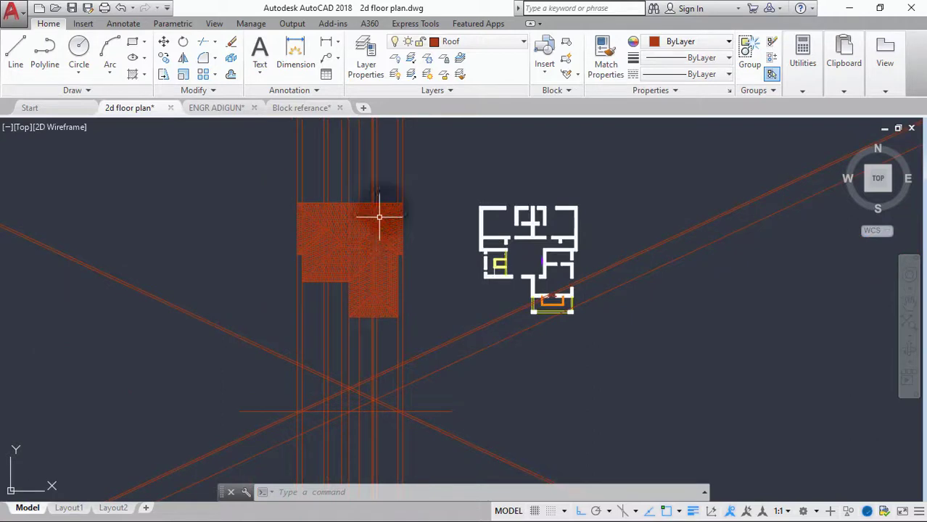
{"action": "left_click", "coordinate": [415, 154]}
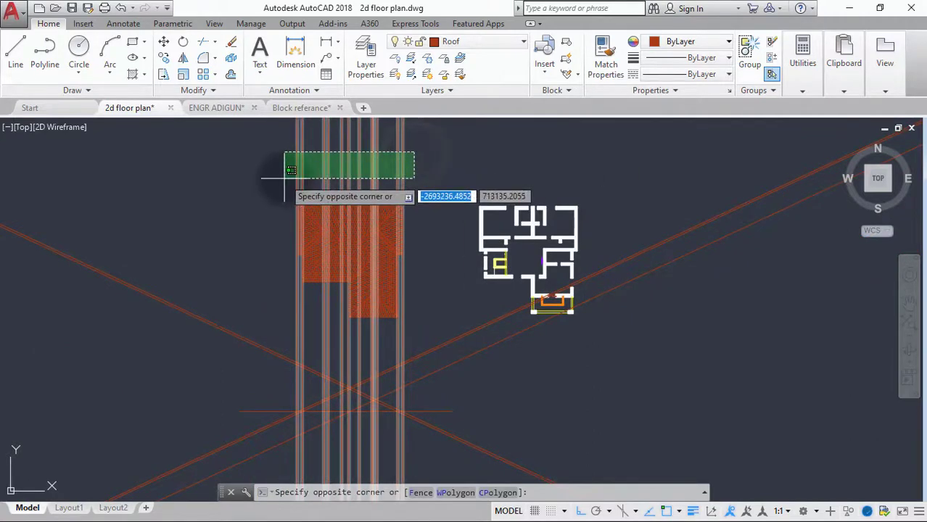
{"action": "left_click", "coordinate": [285, 177]}
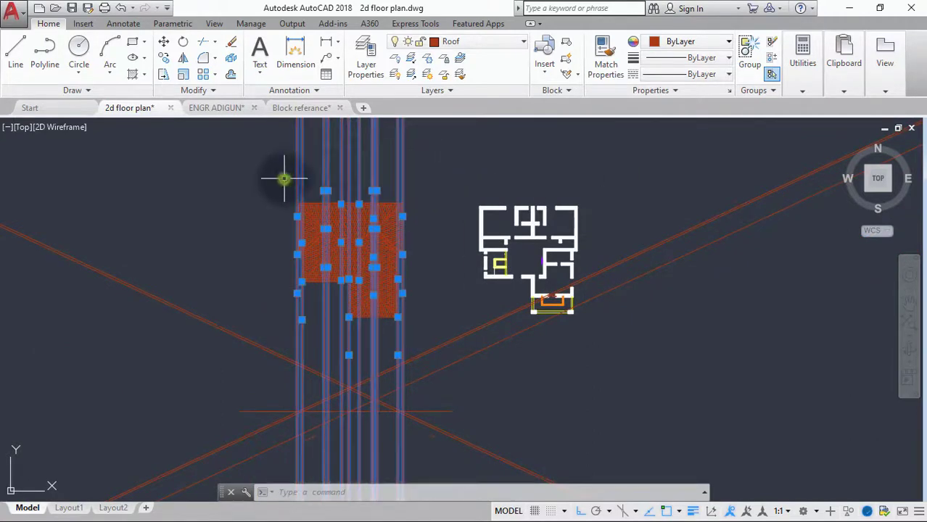
{"action": "left_click", "coordinate": [499, 43]}
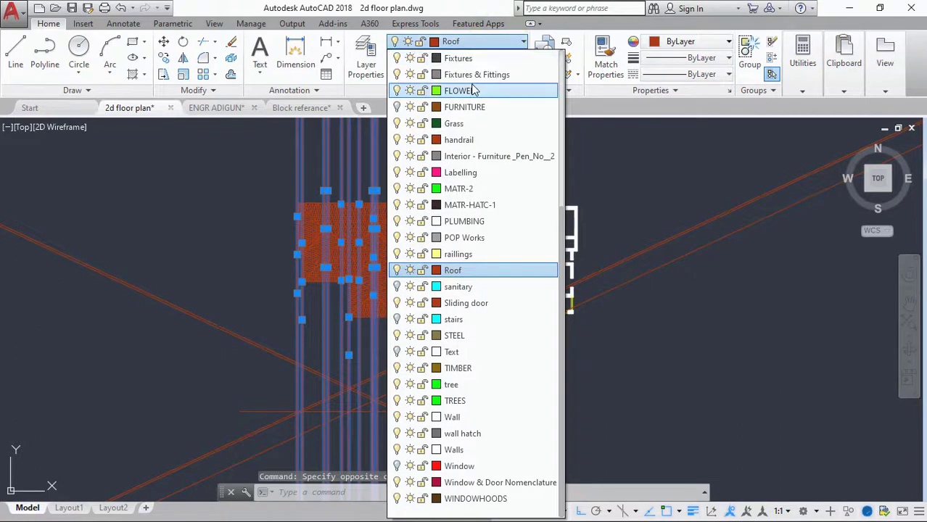
{"action": "scroll", "coordinate": [473, 89], "scroll_direction": "up", "scroll_amount": 5}
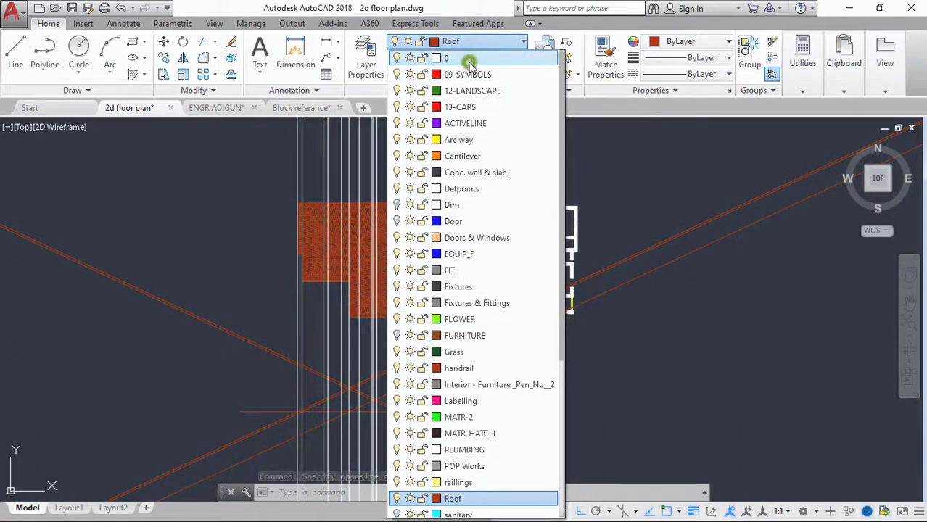
{"action": "left_click", "coordinate": [468, 59]}
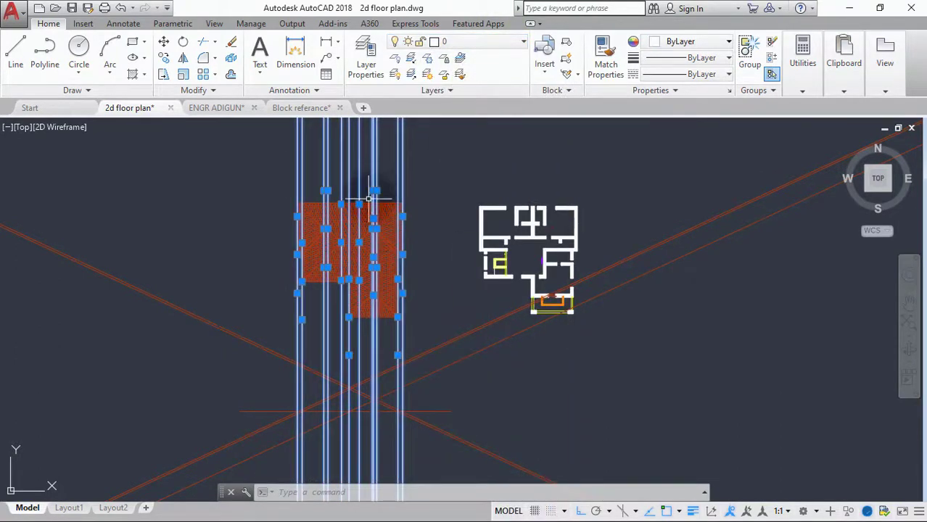
{"action": "key", "text": "Escape"}
Highlight the construction lines through both ends of the right short ridge and trace them down to the slope lines
{"action": "scroll", "coordinate": [369, 200], "scroll_direction": "up", "scroll_amount": 8}
{"action": "scroll", "coordinate": [383, 311], "scroll_direction": "up", "scroll_amount": 3}
{"action": "scroll", "coordinate": [383, 259], "scroll_direction": "down", "scroll_amount": 10}
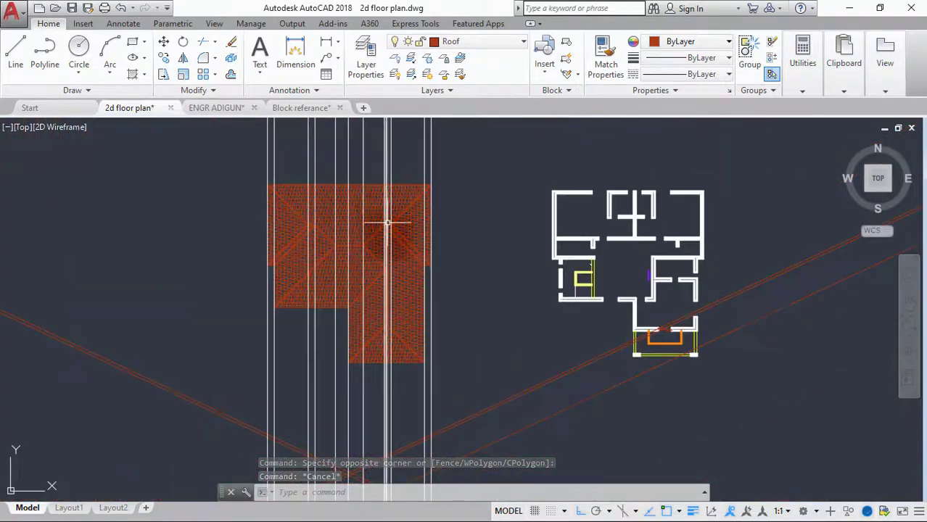
{"action": "middle_click_drag", "start_coordinate": [381, 267], "coordinate": [380, 155]}
{"action": "scroll", "coordinate": [395, 209], "scroll_direction": "up", "scroll_amount": 2}
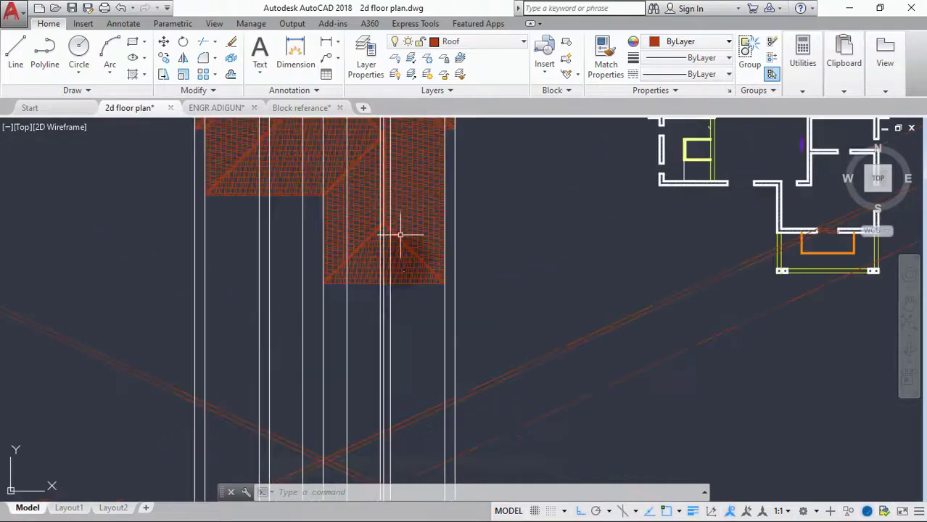
{"action": "middle_click_drag", "start_coordinate": [403, 247], "coordinate": [393, 310]}
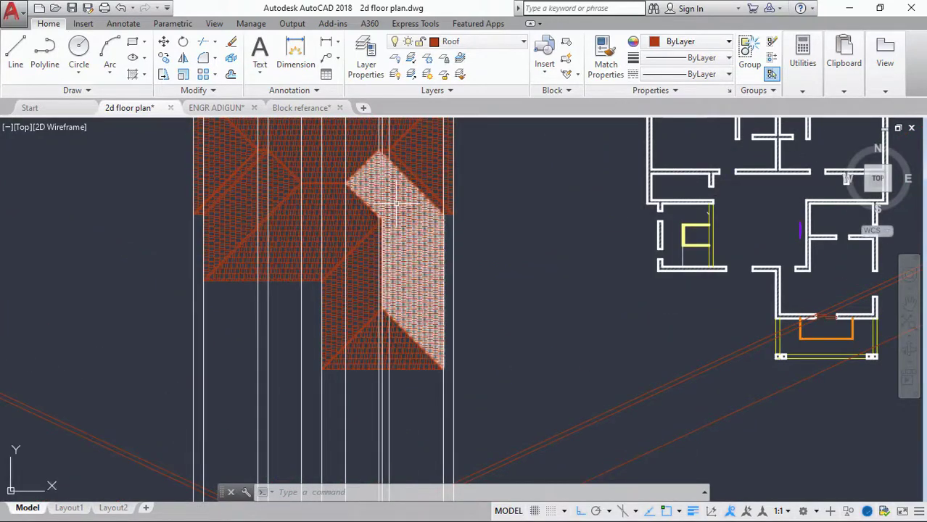
{"action": "middle_click_drag", "start_coordinate": [377, 190], "coordinate": [382, 289]}
{"action": "scroll", "coordinate": [379, 261], "scroll_direction": "up", "scroll_amount": 6}
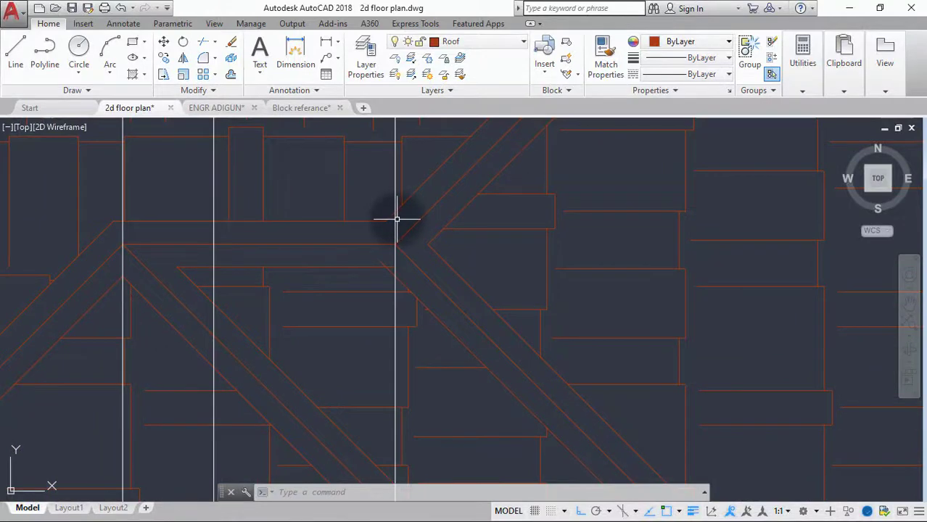
{"action": "left_click", "coordinate": [395, 219]}
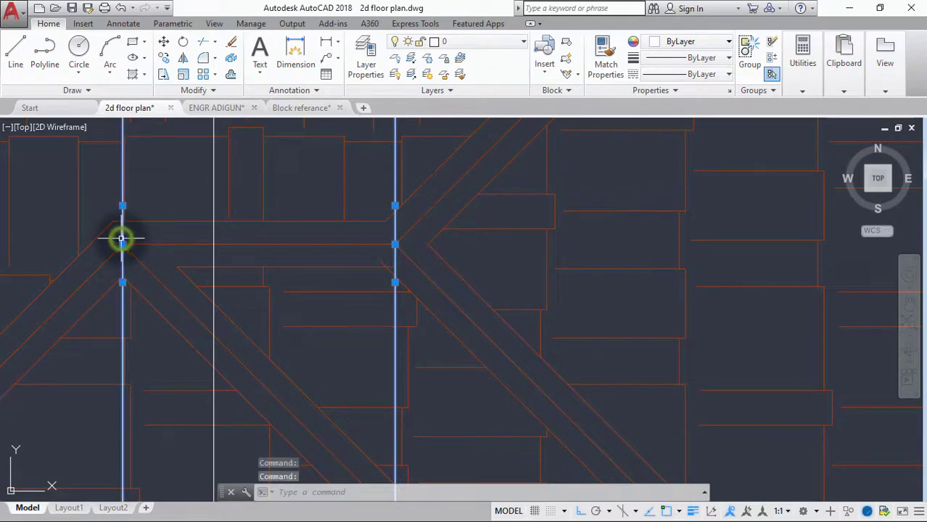
{"action": "scroll", "coordinate": [122, 238], "scroll_direction": "down", "scroll_amount": 5}
{"action": "scroll", "coordinate": [116, 254], "scroll_direction": "up", "scroll_amount": 5}
{"action": "scroll", "coordinate": [172, 190], "scroll_direction": "up", "scroll_amount": 4}
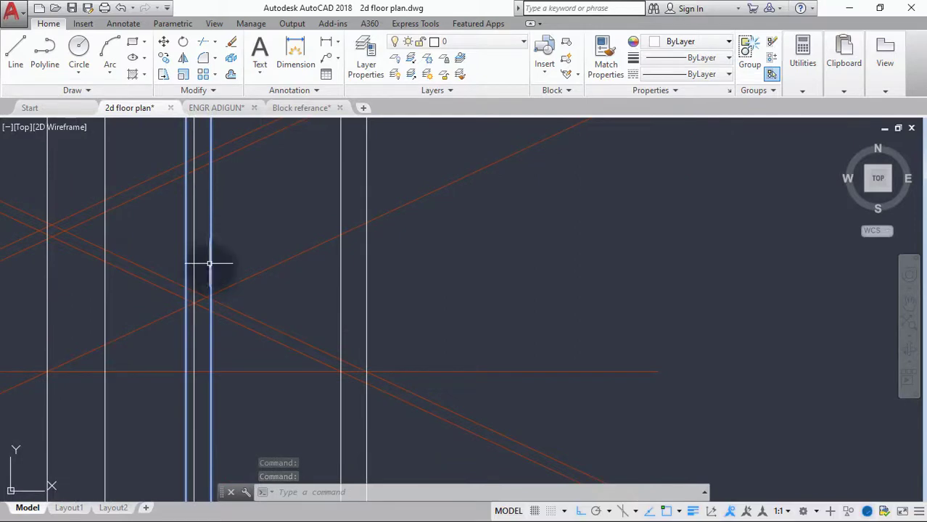
{"action": "scroll", "coordinate": [206, 314], "scroll_direction": "up", "scroll_amount": 3}
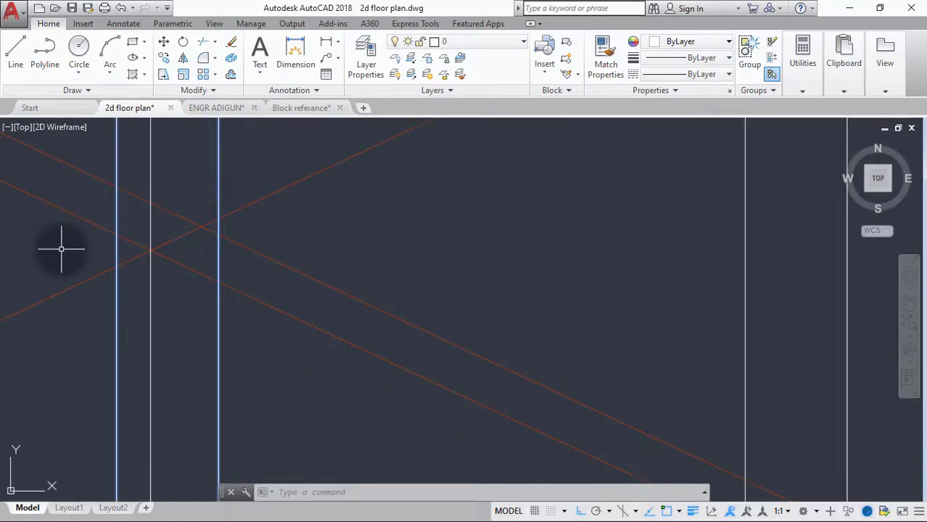
Draw a horizontal ridge line from the right ridge-end construction line's intersection with the upper descending slope to just past the left ridge-end line
{"action": "type", "text": "l"}
{"action": "key", "text": "Return"}
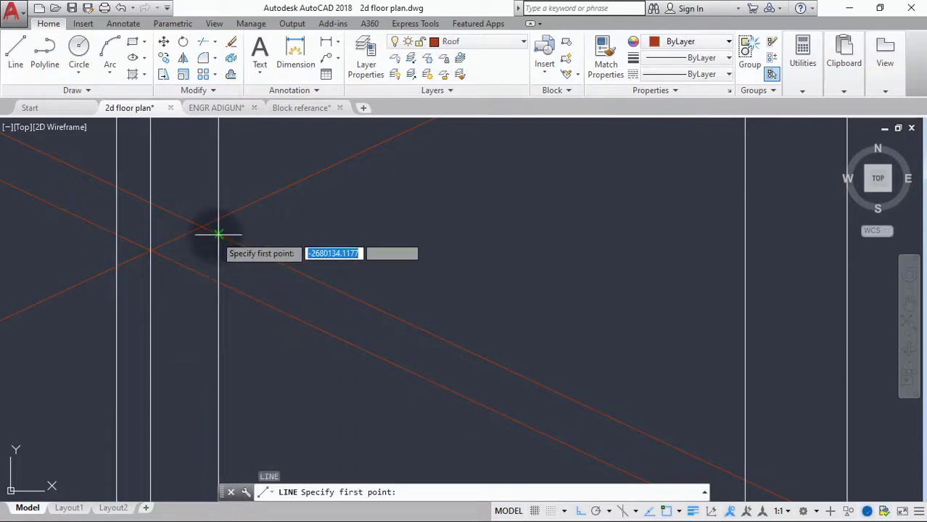
{"action": "left_click", "coordinate": [218, 235]}
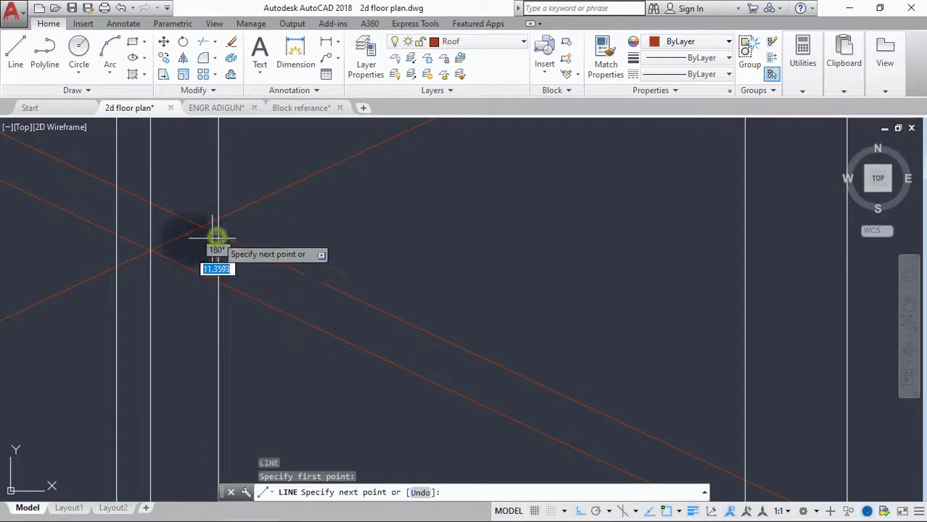
{"action": "left_click", "coordinate": [84, 244]}
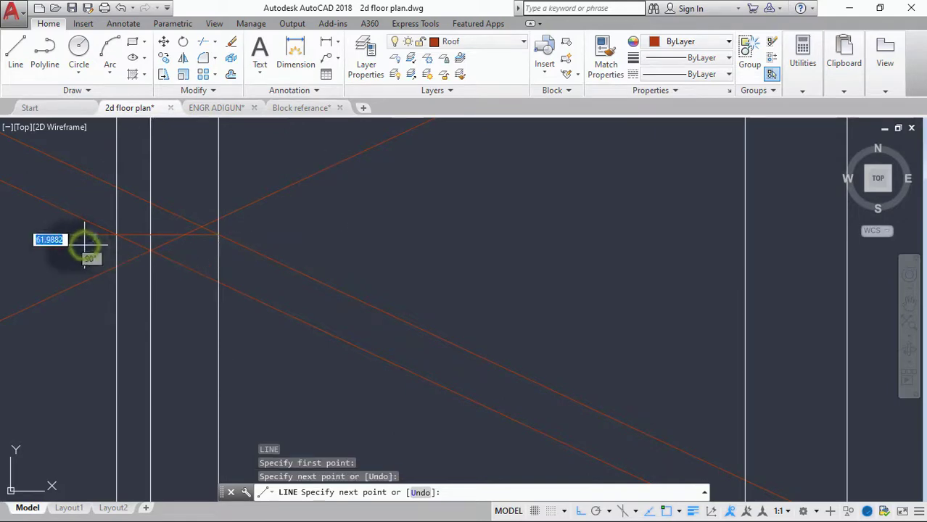
{"action": "key", "text": "Escape"}
Trim the horizontal ridge line's overhang beyond the left ridge-end construction line
{"action": "type", "text": "tr"}
{"action": "key", "text": "Return"}
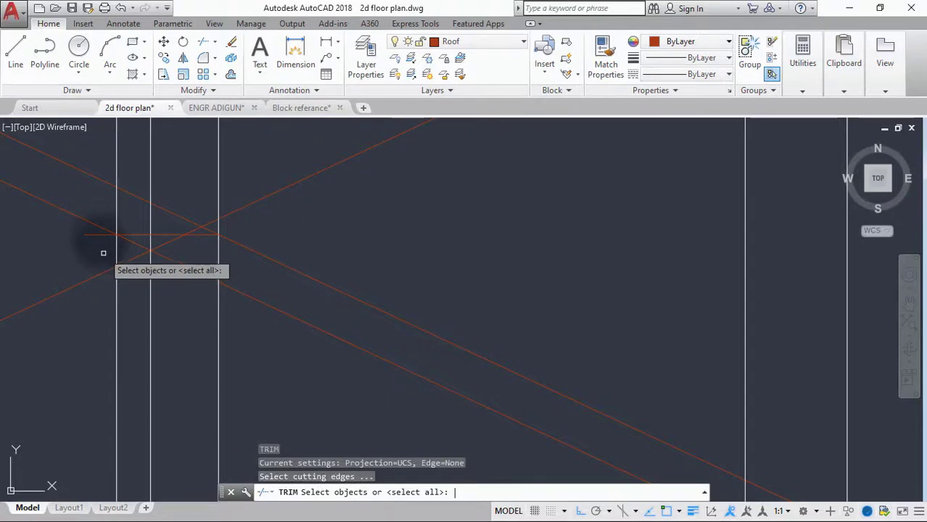
{"action": "key", "text": "Return"}
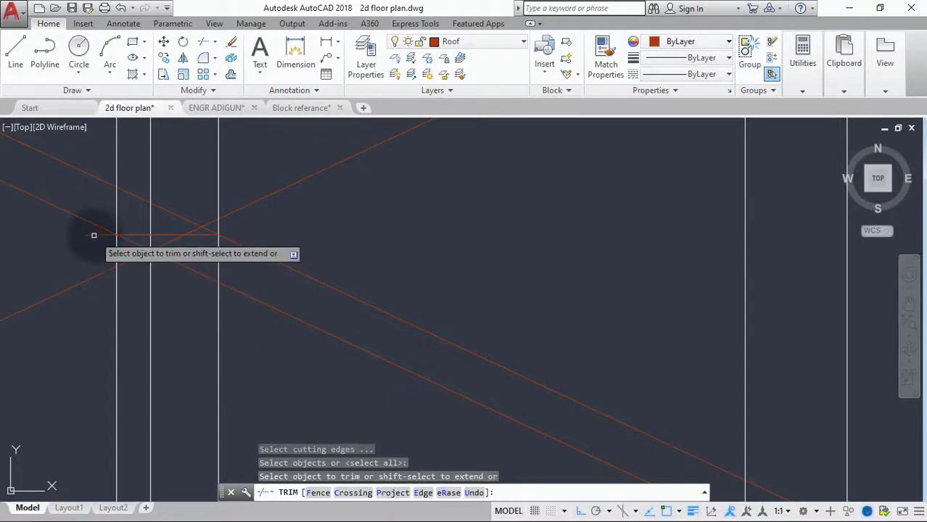
{"action": "left_click", "coordinate": [93, 234]}
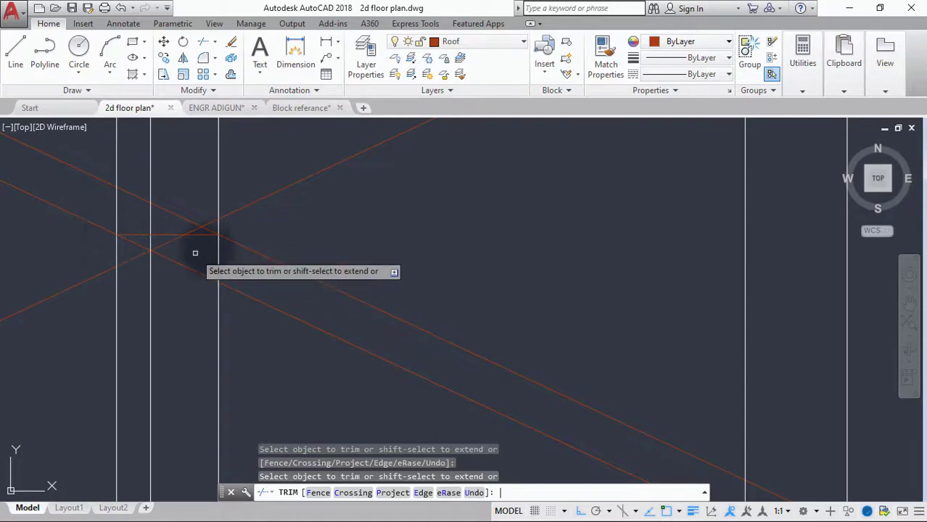
{"action": "key", "text": "Return"}
Trim the upper descending slope line on the left of the right ridge-end construction line, using that vertical line as cutting edge
{"action": "key", "text": "Return"}
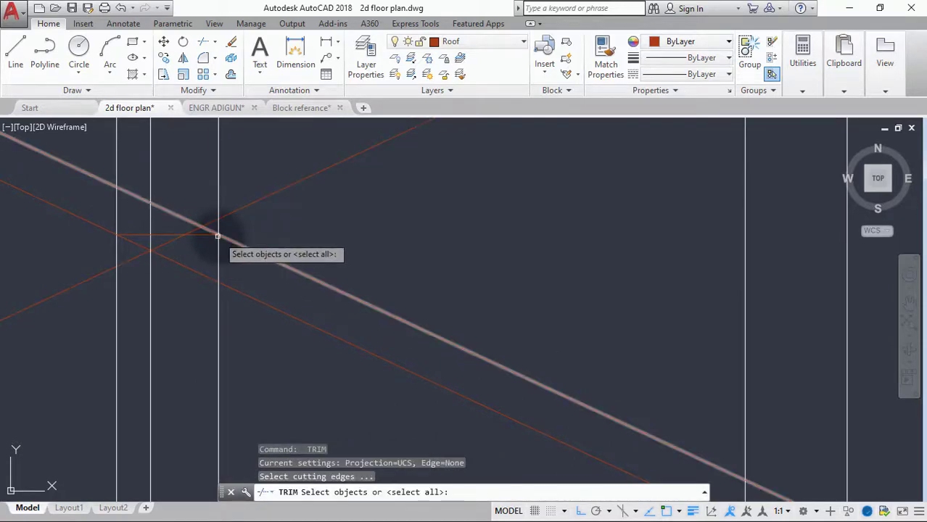
{"action": "left_click", "coordinate": [218, 247]}
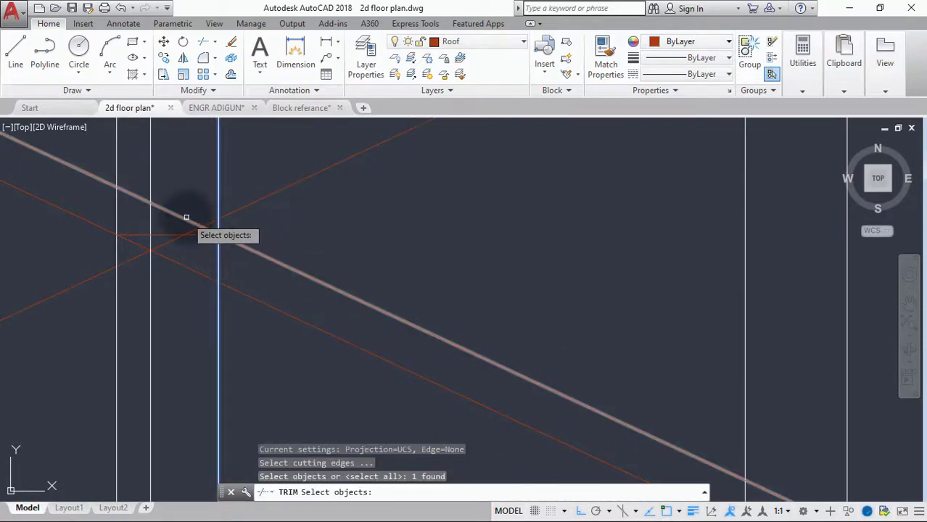
{"action": "key", "text": "Return"}
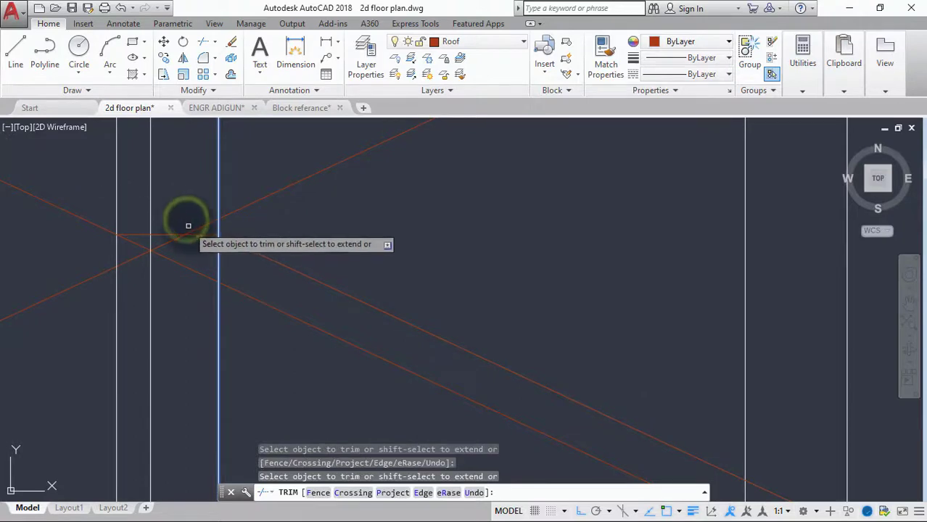
{"action": "key", "text": "Return"}
Locate and highlight the vertical construction line that runs through the front wing's ridge on the roof plan
{"action": "scroll", "coordinate": [226, 235], "scroll_direction": "down", "scroll_amount": 3}
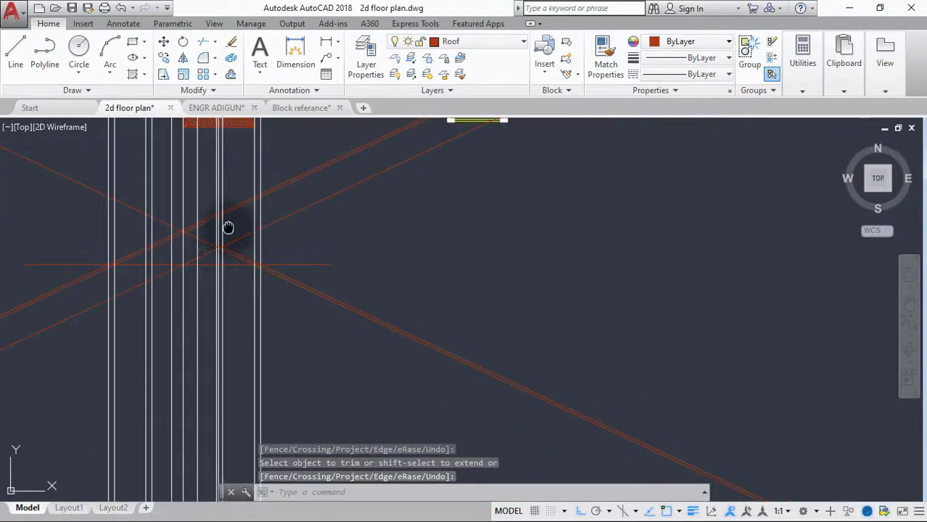
{"action": "middle_click_drag", "start_coordinate": [228, 227], "coordinate": [238, 306]}
{"action": "scroll", "coordinate": [242, 201], "scroll_direction": "down", "scroll_amount": 2}
{"action": "scroll", "coordinate": [245, 178], "scroll_direction": "up", "scroll_amount": 5}
{"action": "scroll", "coordinate": [239, 178], "scroll_direction": "up", "scroll_amount": 6}
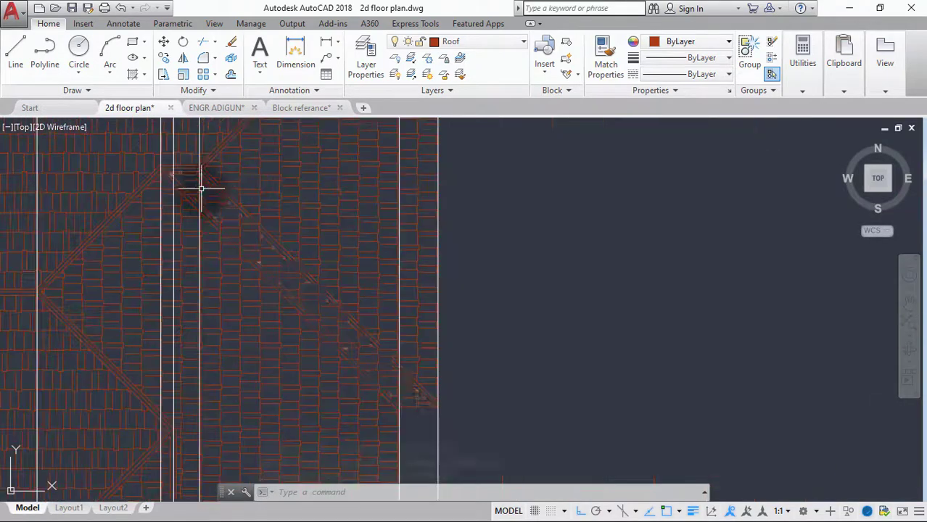
{"action": "scroll", "coordinate": [201, 190], "scroll_direction": "down", "scroll_amount": 3}
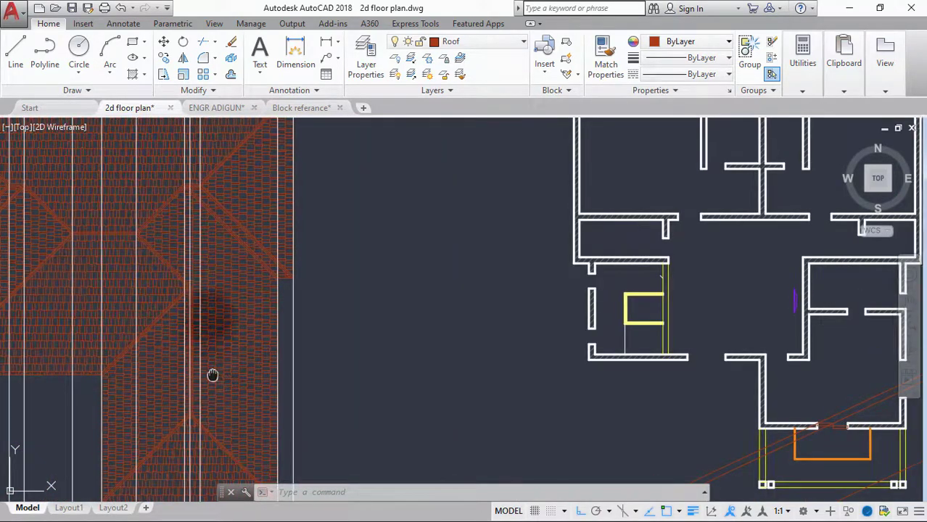
{"action": "scroll", "coordinate": [190, 306], "scroll_direction": "up", "scroll_amount": 6}
{"action": "scroll", "coordinate": [154, 181], "scroll_direction": "up", "scroll_amount": 2}
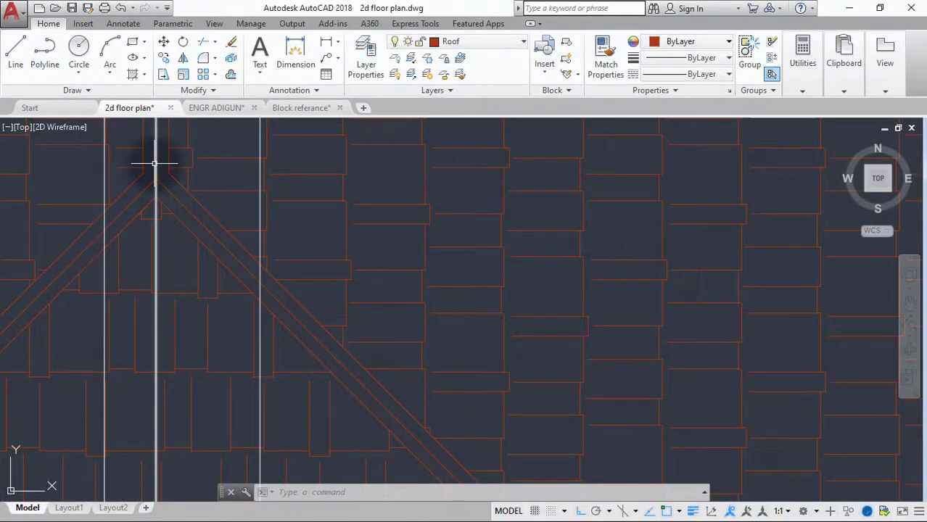
{"action": "scroll", "coordinate": [155, 167], "scroll_direction": "down", "scroll_amount": 8}
{"action": "scroll", "coordinate": [233, 253], "scroll_direction": "down", "scroll_amount": 1}
{"action": "scroll", "coordinate": [232, 252], "scroll_direction": "up", "scroll_amount": 1}
{"action": "scroll", "coordinate": [235, 254], "scroll_direction": "down", "scroll_amount": 2}
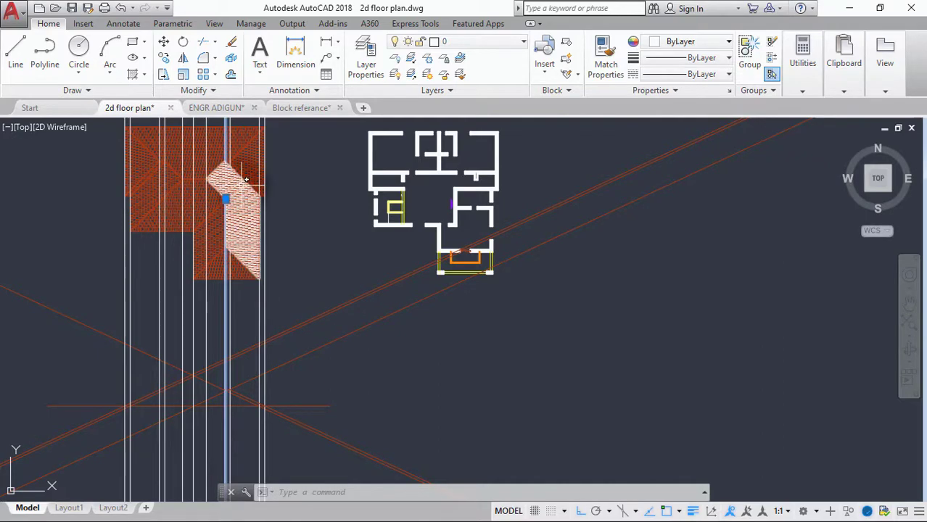
Trace the front wing's ridge and its construction line down to where it meets the crossing slope lines in the elevation
{"action": "scroll", "coordinate": [243, 177], "scroll_direction": "up", "scroll_amount": 4}
{"action": "scroll", "coordinate": [263, 174], "scroll_direction": "down", "scroll_amount": 2}
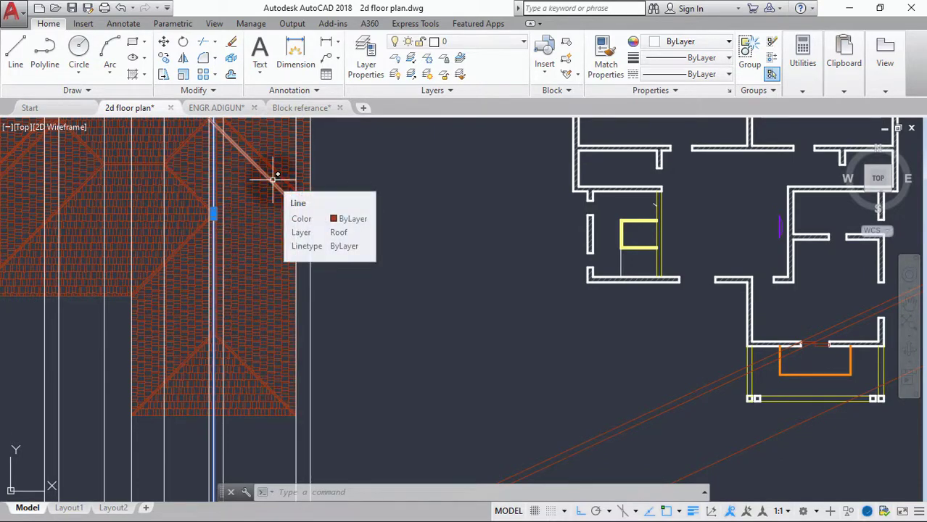
{"action": "scroll", "coordinate": [273, 176], "scroll_direction": "down", "scroll_amount": 2}
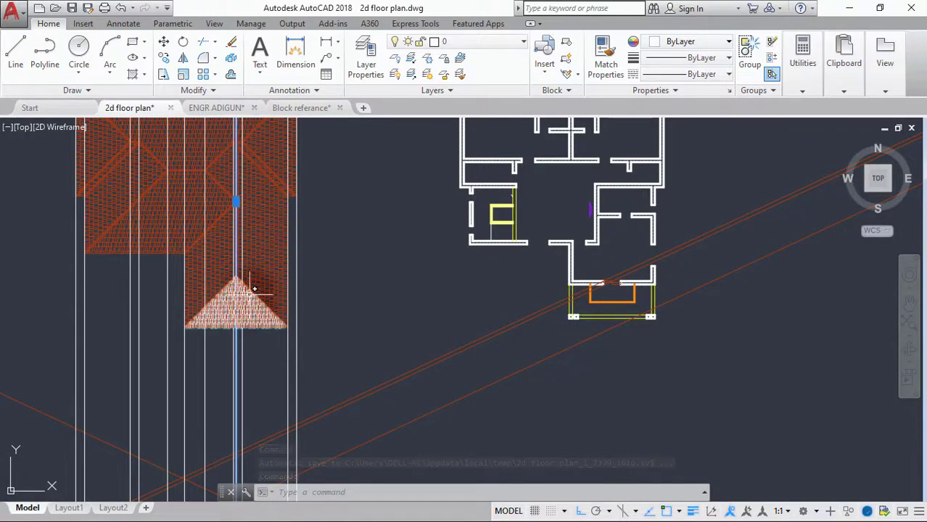
{"action": "scroll", "coordinate": [247, 288], "scroll_direction": "down", "scroll_amount": 3}
{"action": "scroll", "coordinate": [239, 287], "scroll_direction": "up", "scroll_amount": 6}
{"action": "scroll", "coordinate": [232, 287], "scroll_direction": "up", "scroll_amount": 4}
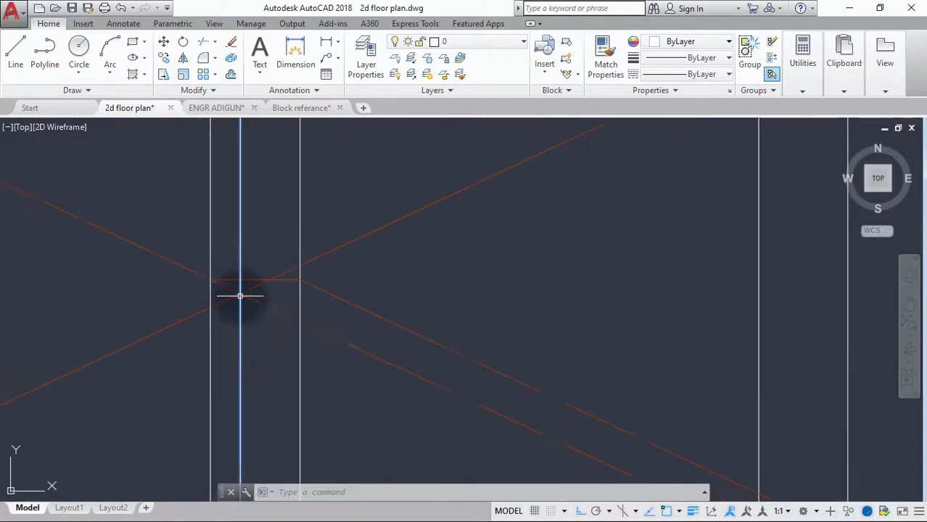
{"action": "scroll", "coordinate": [243, 299], "scroll_direction": "up", "scroll_amount": 3}
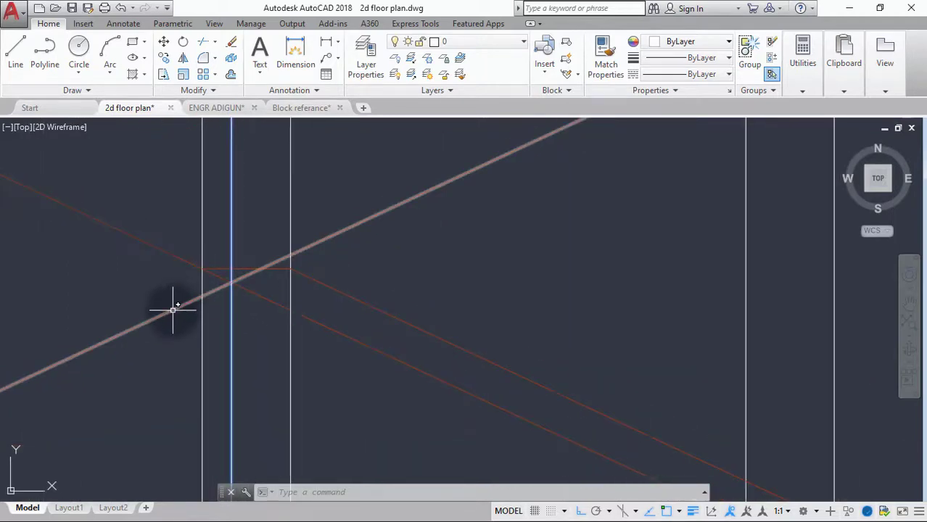
Trim the ascending slope line on the right of the front wing ridge's vertical construction line, using that vertical line as cutting edge
{"action": "left_click", "coordinate": [172, 311]}
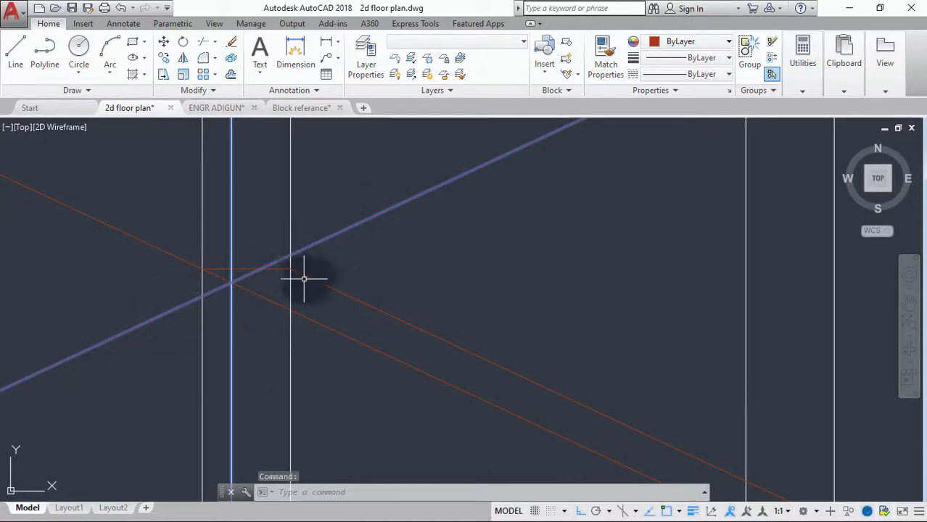
{"action": "key", "text": "Escape"}
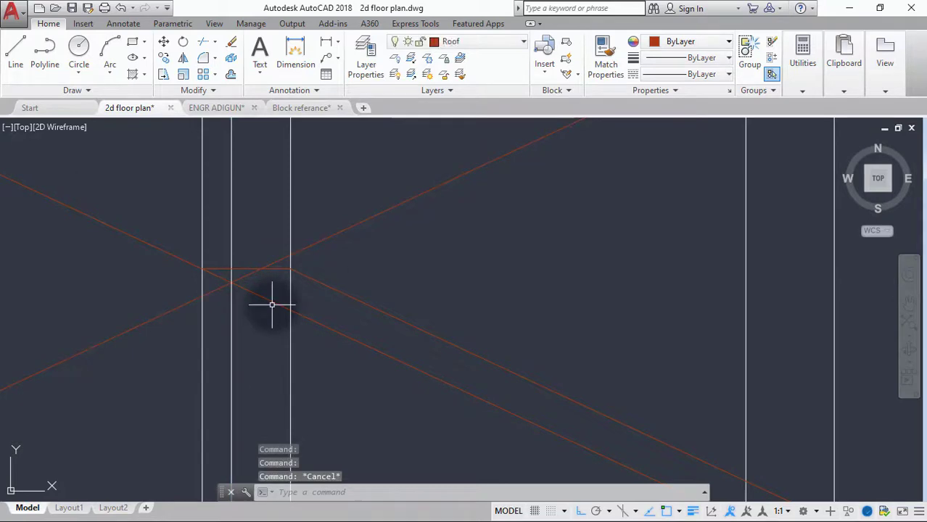
{"action": "type", "text": "tr"}
{"action": "key", "text": "Return"}
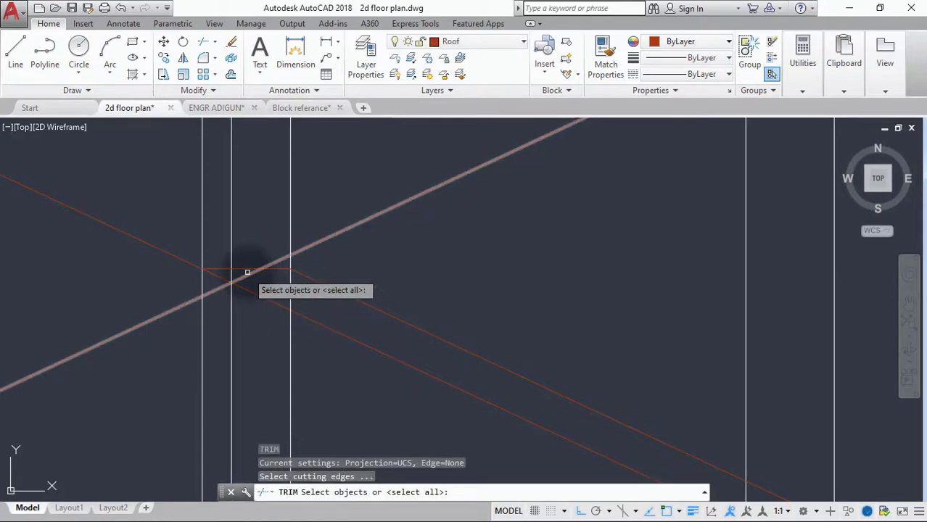
{"action": "left_click", "coordinate": [231, 250]}
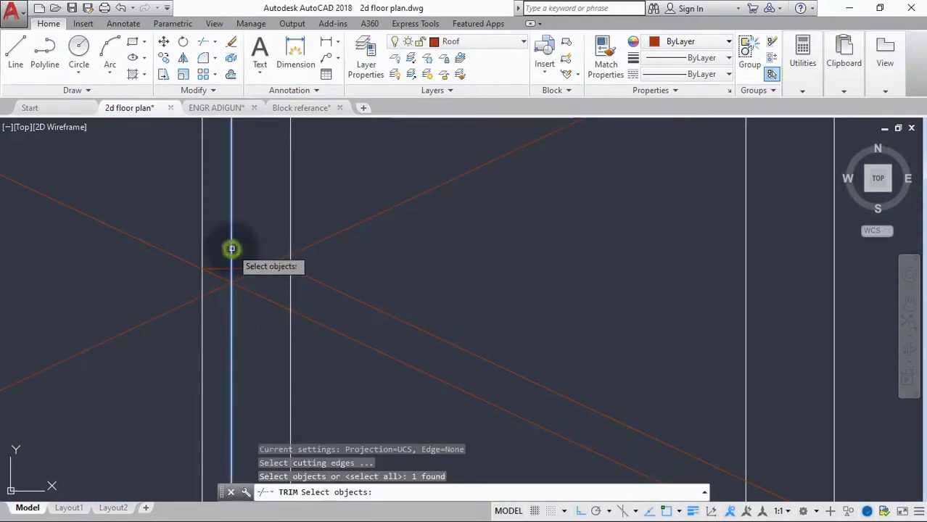
{"action": "right_click", "coordinate": [254, 279]}
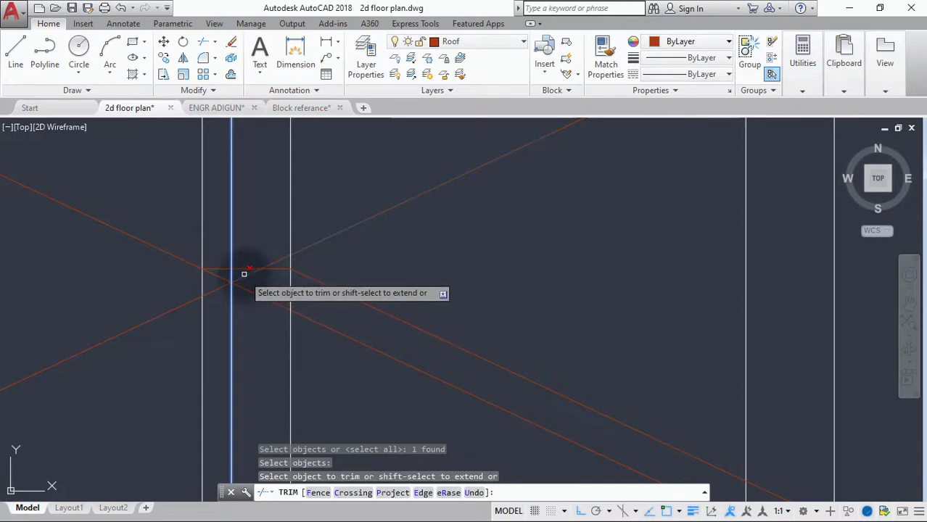
{"action": "left_click", "coordinate": [244, 274]}
{"action": "key", "text": "Return"}
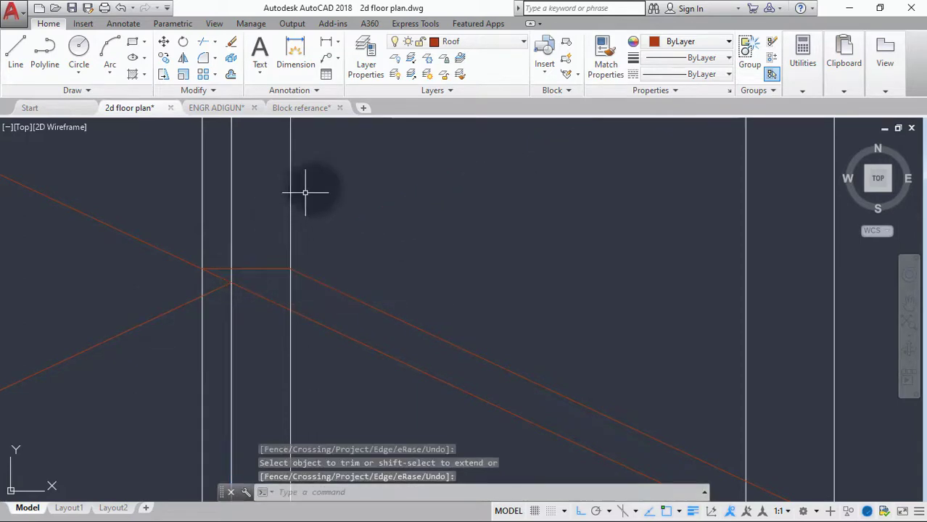
Erase the three vertical construction lines that pass through the short ridge and slope intersection in the elevation
{"action": "left_click", "coordinate": [323, 185]}
{"action": "left_click", "coordinate": [241, 228]}
{"action": "left_click", "coordinate": [248, 207]}
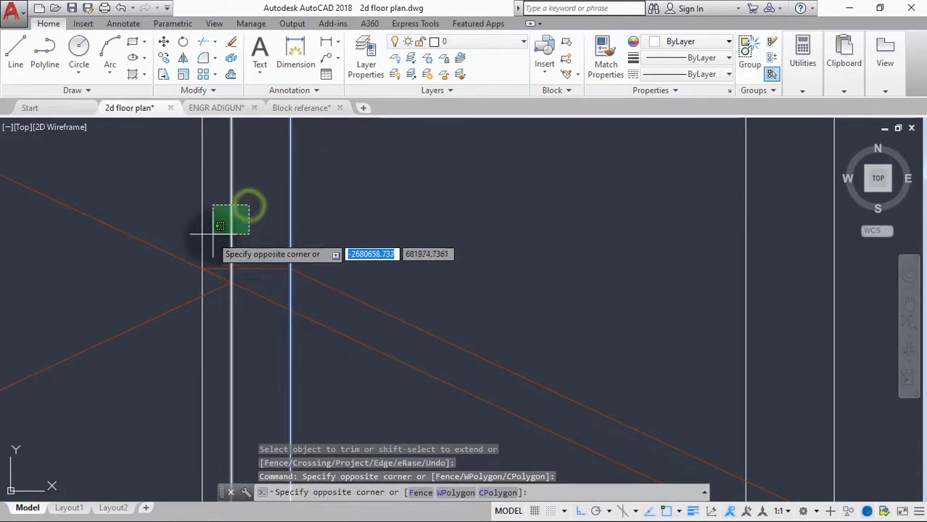
{"action": "left_click", "coordinate": [187, 241]}
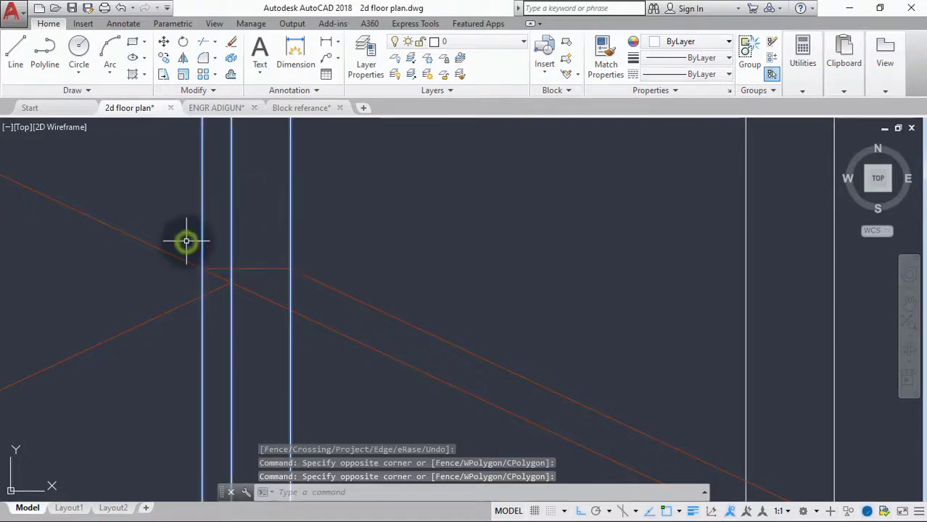
{"action": "key", "text": "Delete"}
Locate and highlight the two vertical construction lines through the ends of the central horizontal ridge on the roof plan
{"action": "scroll", "coordinate": [207, 249], "scroll_direction": "down", "scroll_amount": 4}
{"action": "scroll", "coordinate": [246, 270], "scroll_direction": "down", "scroll_amount": 2}
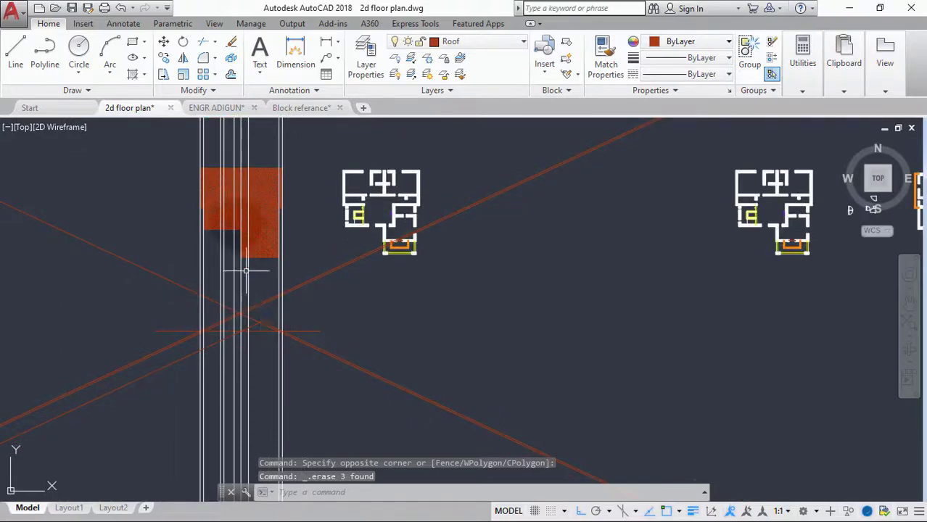
{"action": "scroll", "coordinate": [243, 201], "scroll_direction": "up", "scroll_amount": 3}
{"action": "scroll", "coordinate": [290, 214], "scroll_direction": "up", "scroll_amount": 4}
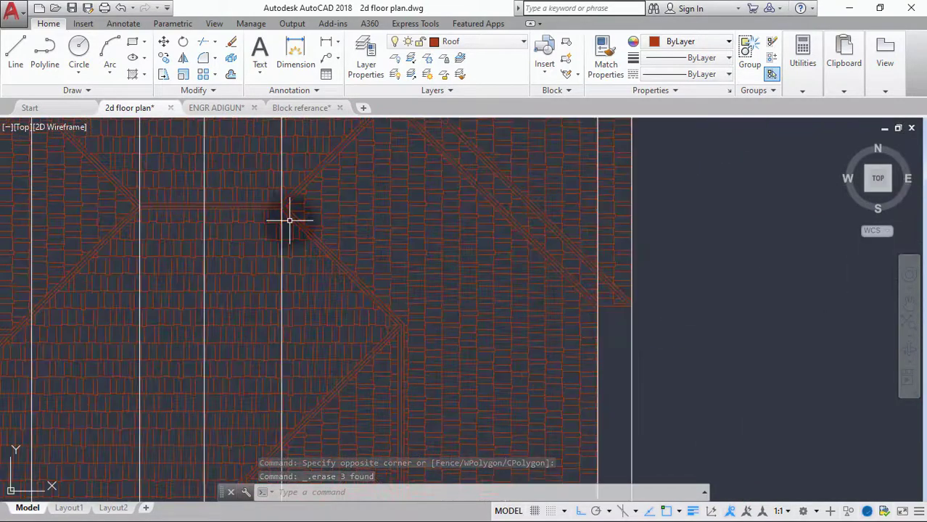
{"action": "scroll", "coordinate": [275, 193], "scroll_direction": "down", "scroll_amount": 4}
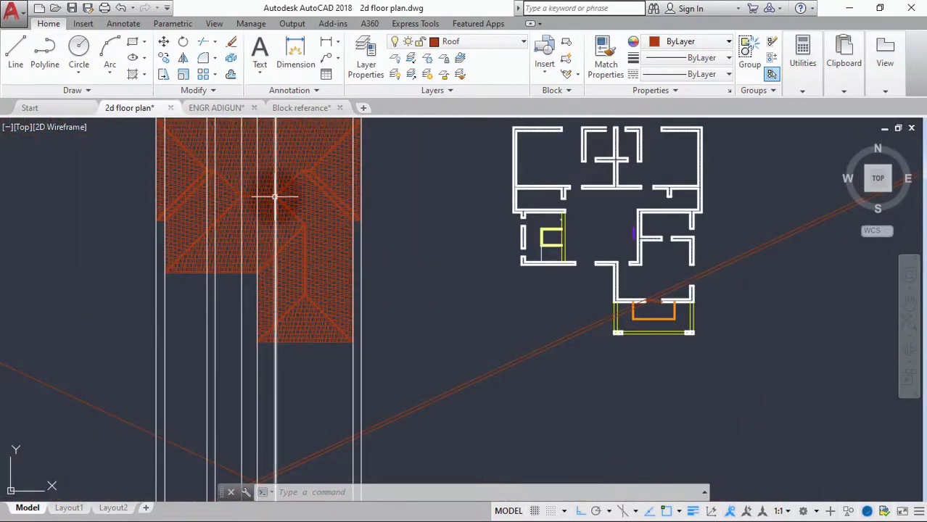
{"action": "scroll", "coordinate": [272, 196], "scroll_direction": "up", "scroll_amount": 3}
{"action": "scroll", "coordinate": [268, 196], "scroll_direction": "up", "scroll_amount": 3}
{"action": "scroll", "coordinate": [217, 222], "scroll_direction": "down", "scroll_amount": 3}
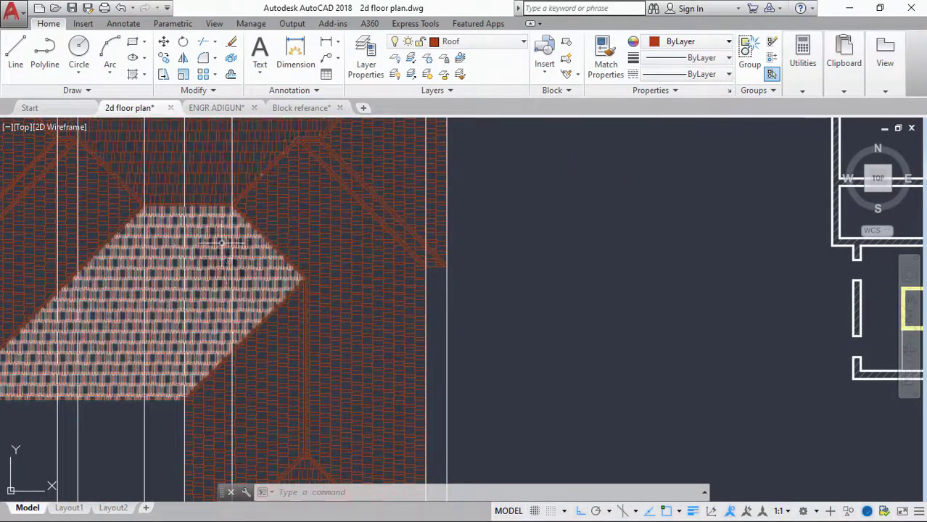
{"action": "left_click", "coordinate": [232, 252]}
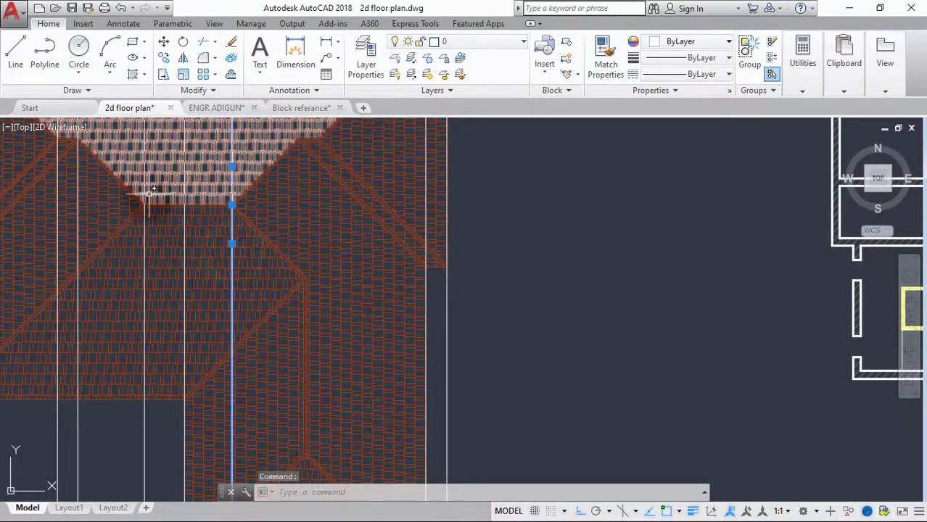
{"action": "left_click", "coordinate": [145, 215]}
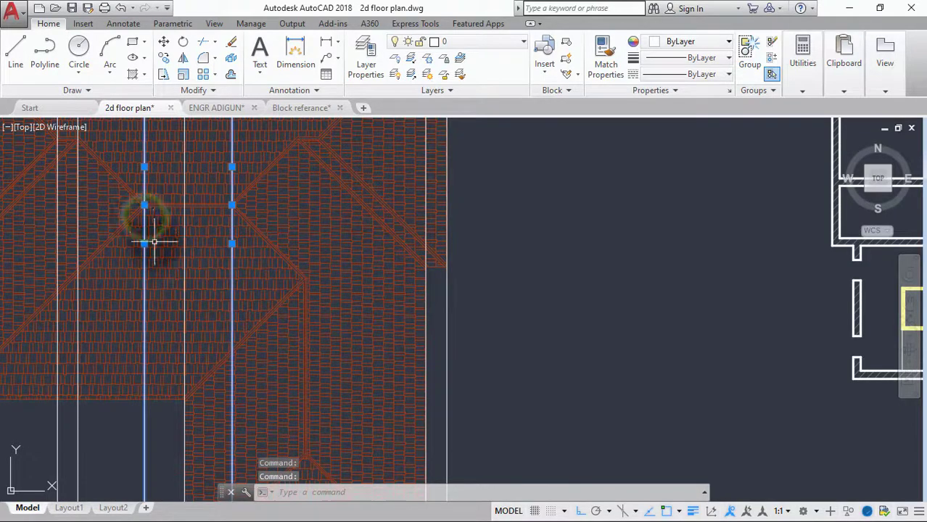
Draw the central ridge as a horizontal line between the two highlighted construction lines, from the descending slope line to the lower ascending slope line
{"action": "scroll", "coordinate": [145, 218], "scroll_direction": "down", "scroll_amount": 4}
{"action": "middle_click_drag", "start_coordinate": [161, 313], "coordinate": [192, 199]}
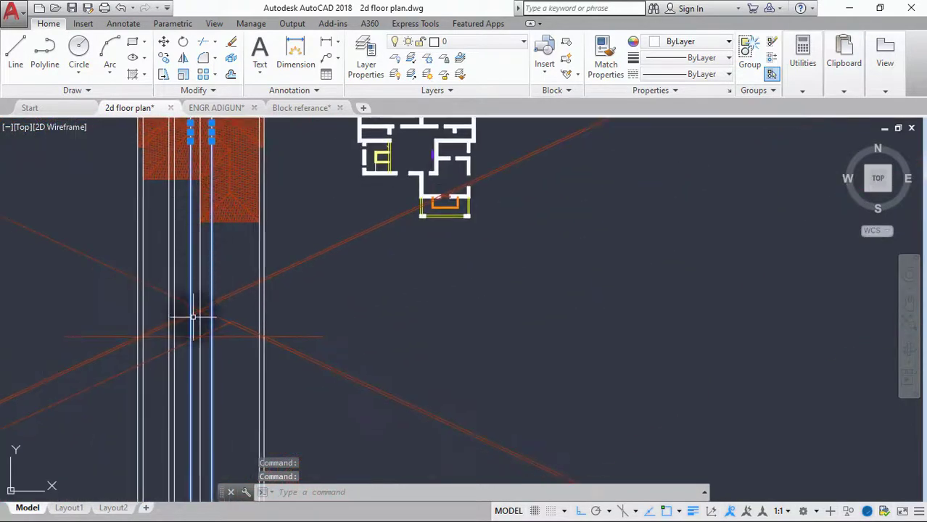
{"action": "scroll", "coordinate": [192, 316], "scroll_direction": "up", "scroll_amount": 6}
{"action": "scroll", "coordinate": [222, 308], "scroll_direction": "up", "scroll_amount": 2}
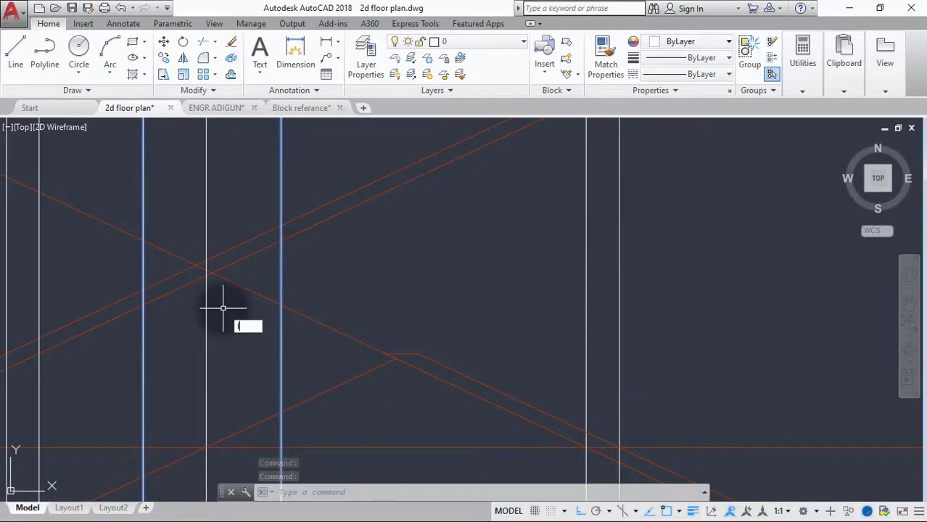
{"action": "key", "text": "Return"}
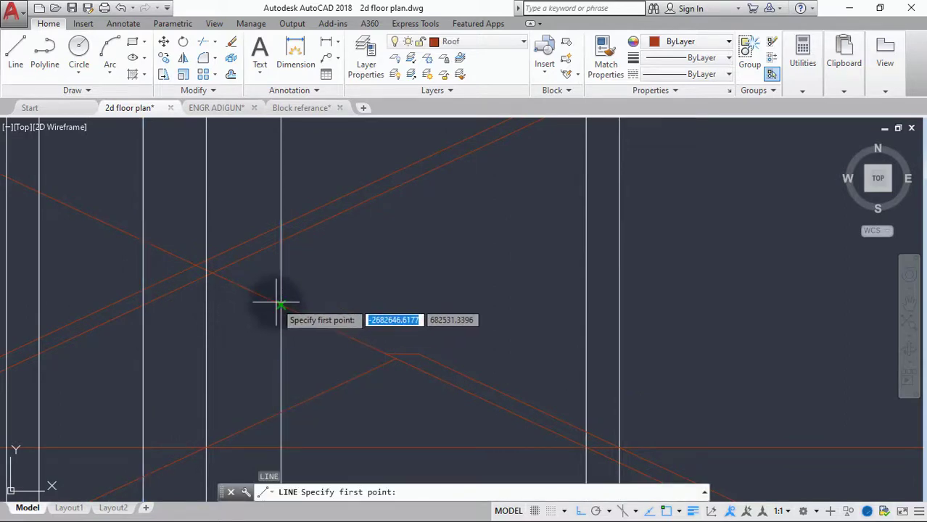
{"action": "left_click", "coordinate": [279, 304]}
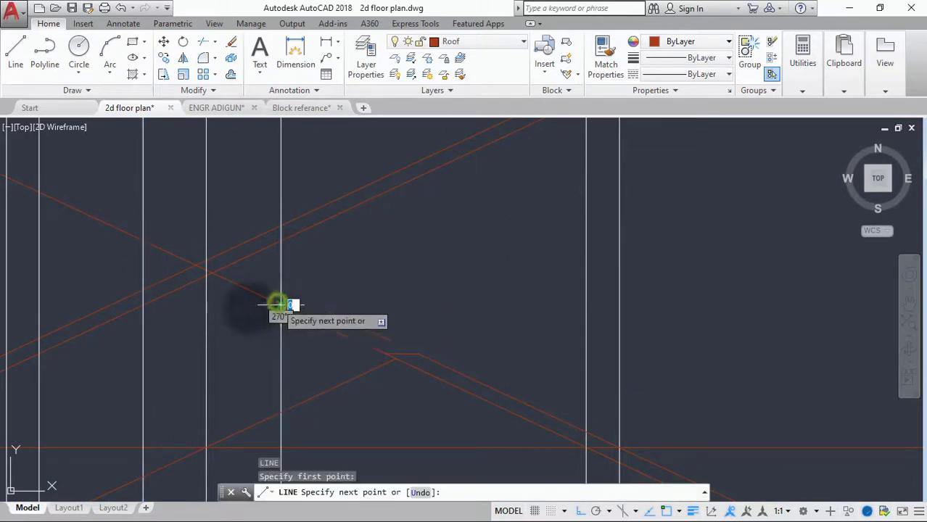
{"action": "left_click", "coordinate": [143, 304]}
{"action": "key", "text": "Return"}
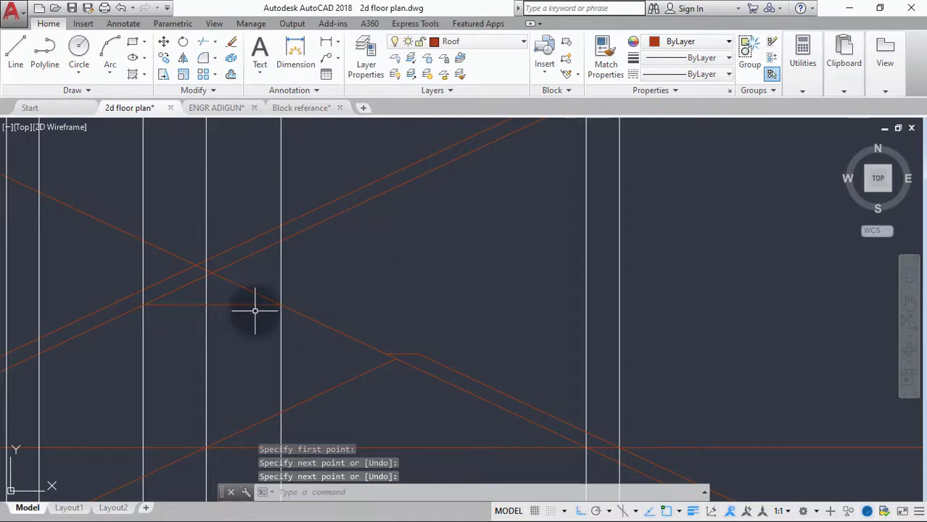
Trim the descending and lower ascending slope lines above the central ridge line, and erase the vertical construction lines at its two ends
{"action": "type", "text": "ter"}
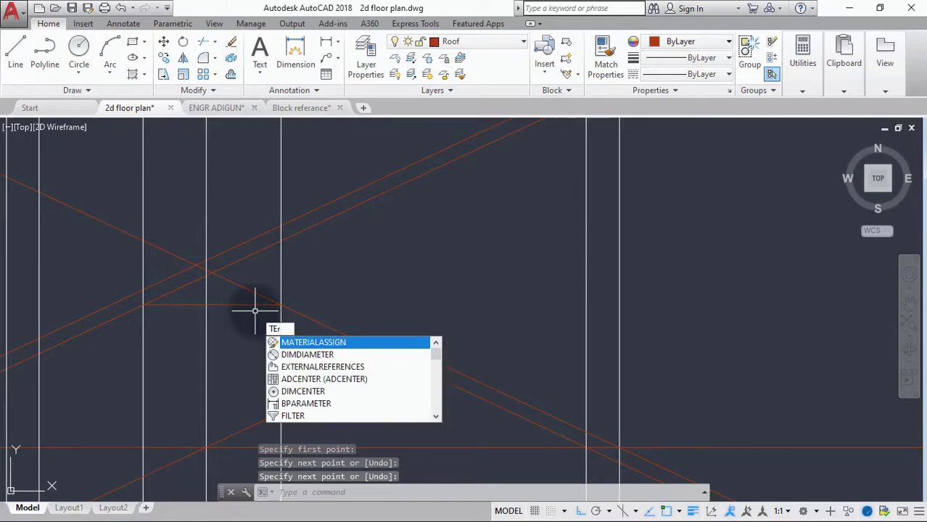
{"action": "key", "text": "Escape"}
{"action": "scroll", "coordinate": [253, 293], "scroll_direction": "down", "scroll_amount": 4}
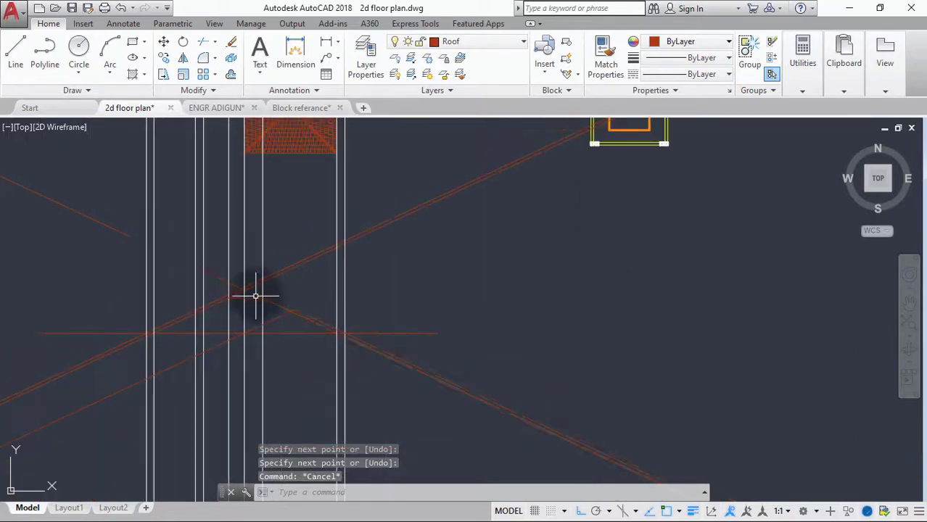
{"action": "scroll", "coordinate": [255, 294], "scroll_direction": "up", "scroll_amount": 5}
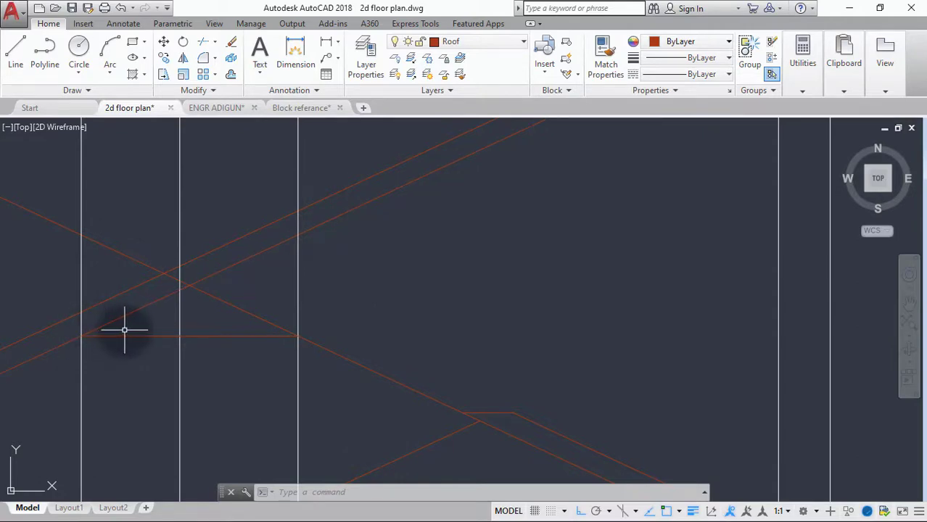
{"action": "key", "text": "Return"}
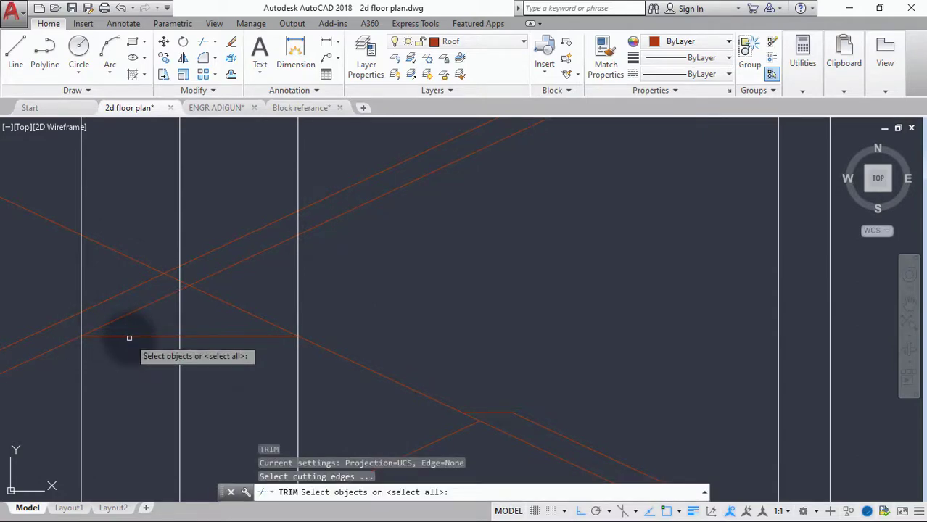
{"action": "left_click", "coordinate": [129, 335]}
{"action": "right_click", "coordinate": [217, 315]}
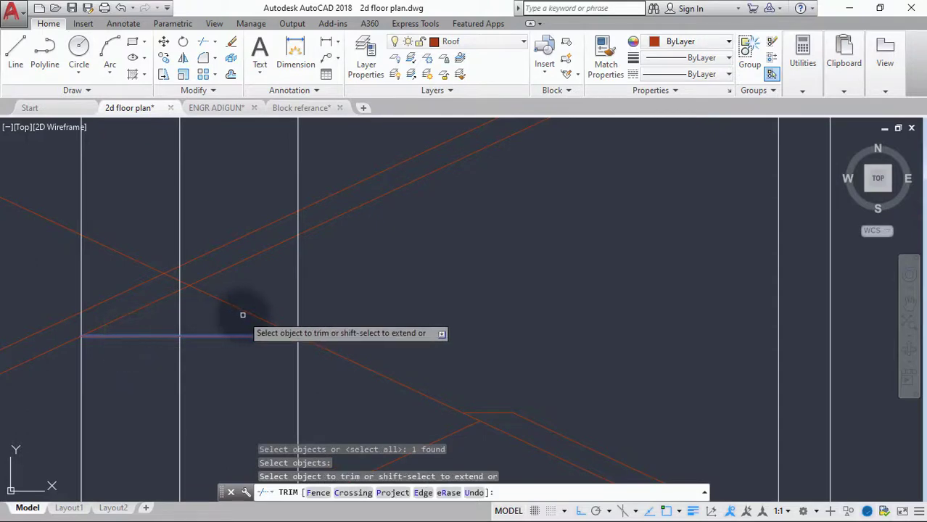
{"action": "left_click", "coordinate": [244, 315]}
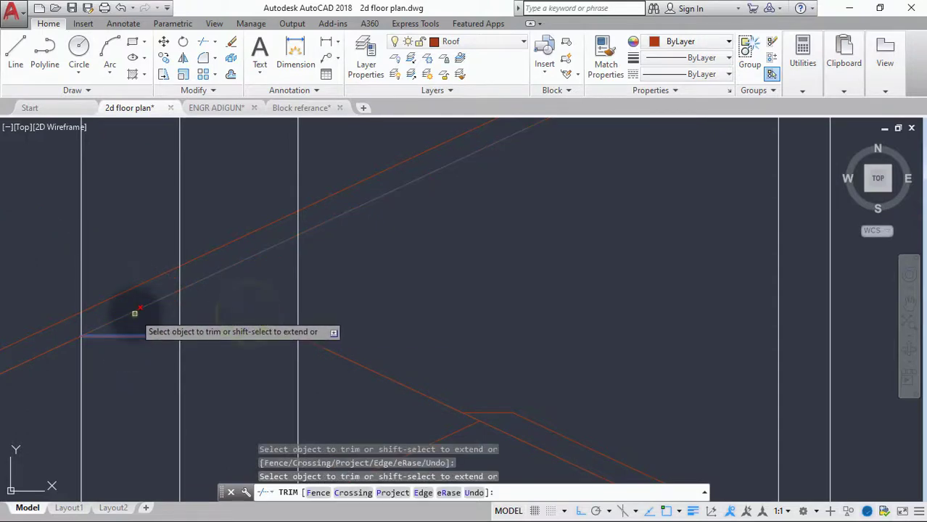
{"action": "right_click", "coordinate": [218, 312]}
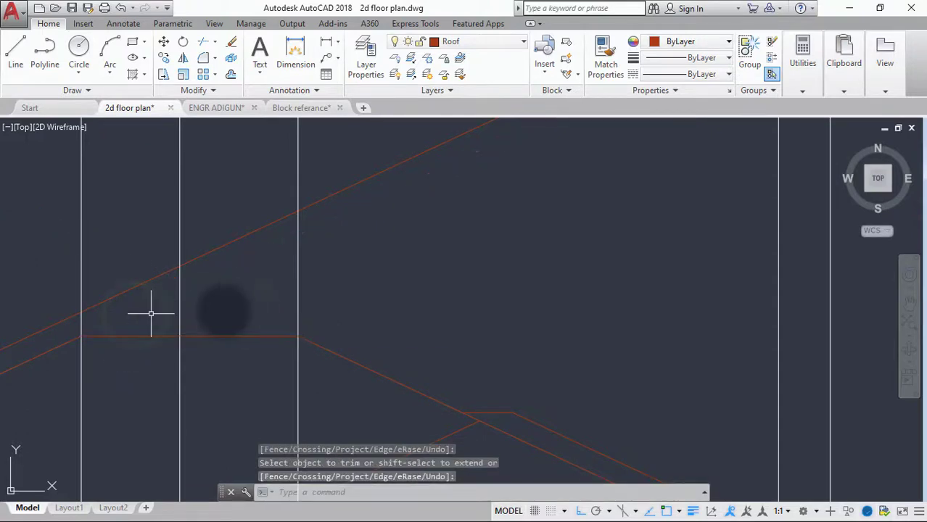
{"action": "left_click", "coordinate": [298, 295]}
{"action": "left_click", "coordinate": [81, 266]}
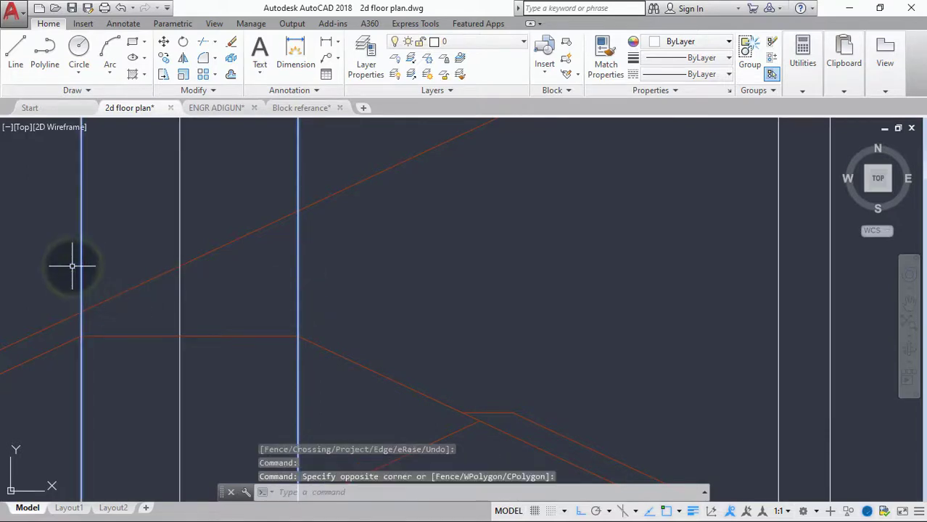
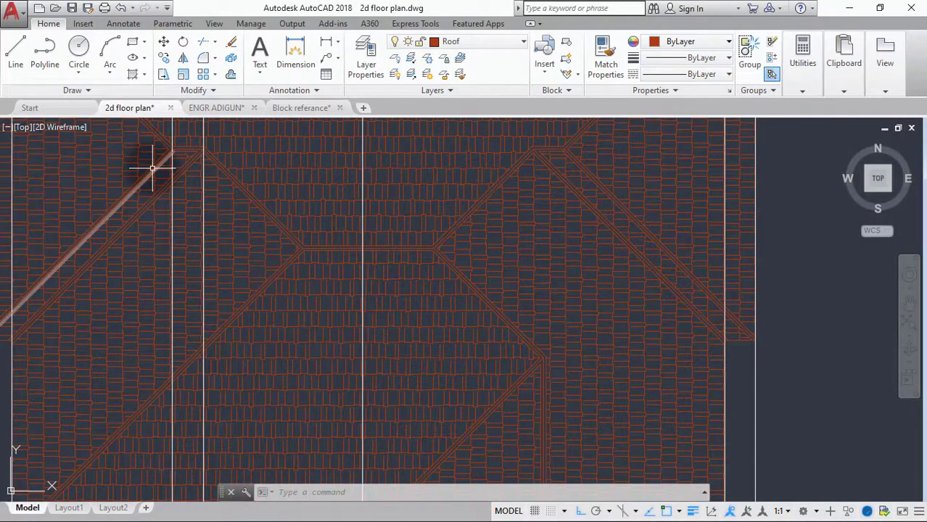
Locate the left short ridge's two vertical construction lines and draw a horizontal line across them, starting on the lower of the two close slope lines
{"action": "scroll", "coordinate": [152, 159], "scroll_direction": "down", "scroll_amount": 3}
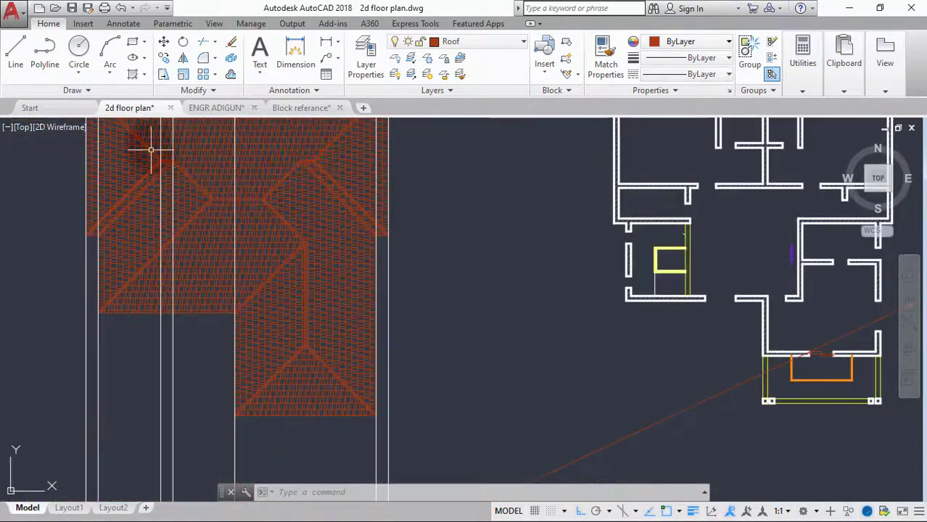
{"action": "scroll", "coordinate": [151, 150], "scroll_direction": "up", "scroll_amount": 2}
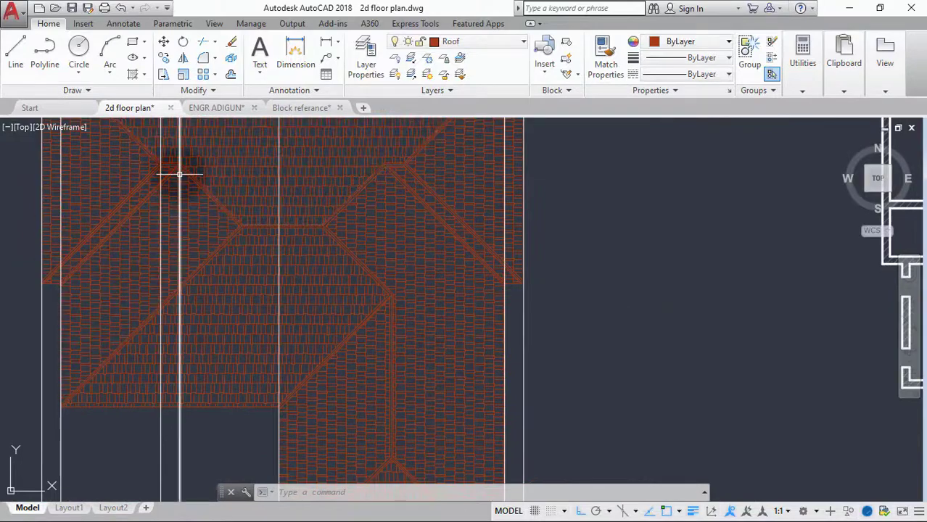
{"action": "left_click", "coordinate": [179, 173]}
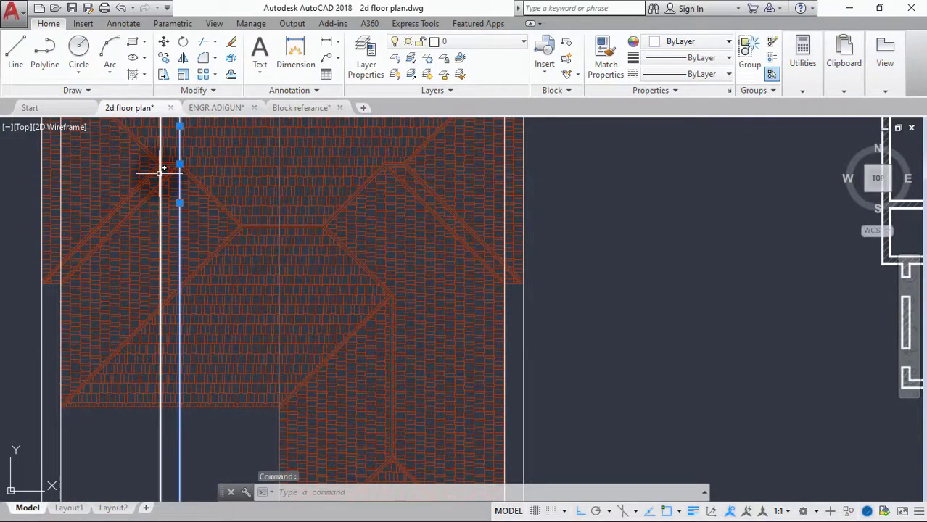
{"action": "scroll", "coordinate": [148, 178], "scroll_direction": "down", "scroll_amount": 5}
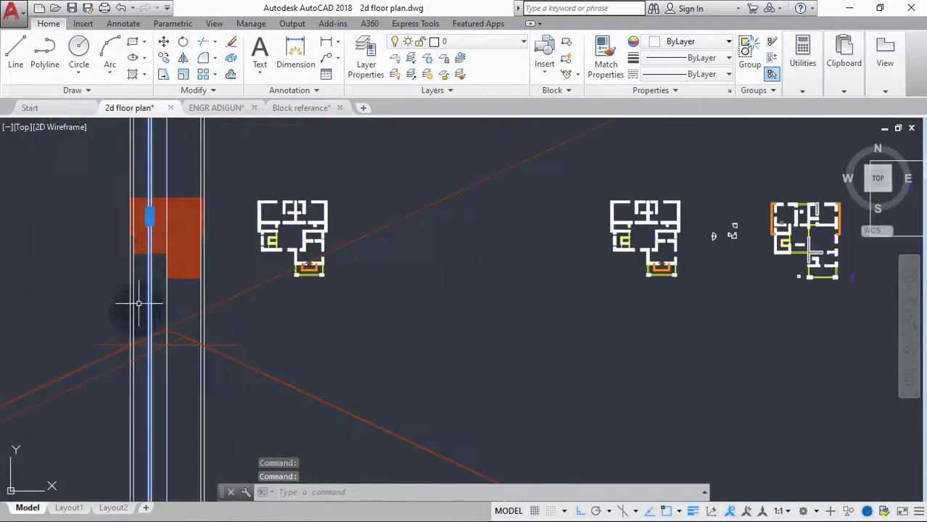
{"action": "scroll", "coordinate": [137, 342], "scroll_direction": "up", "scroll_amount": 5}
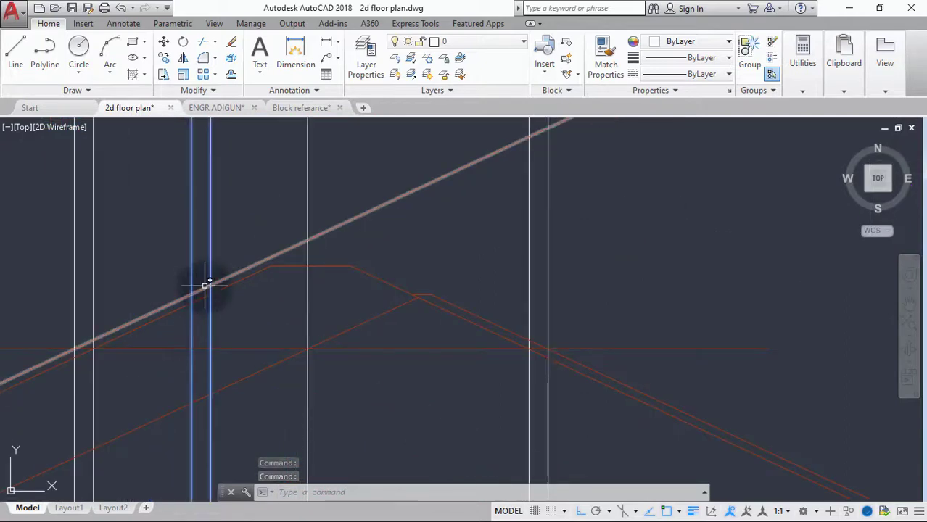
{"action": "scroll", "coordinate": [194, 305], "scroll_direction": "up", "scroll_amount": 2}
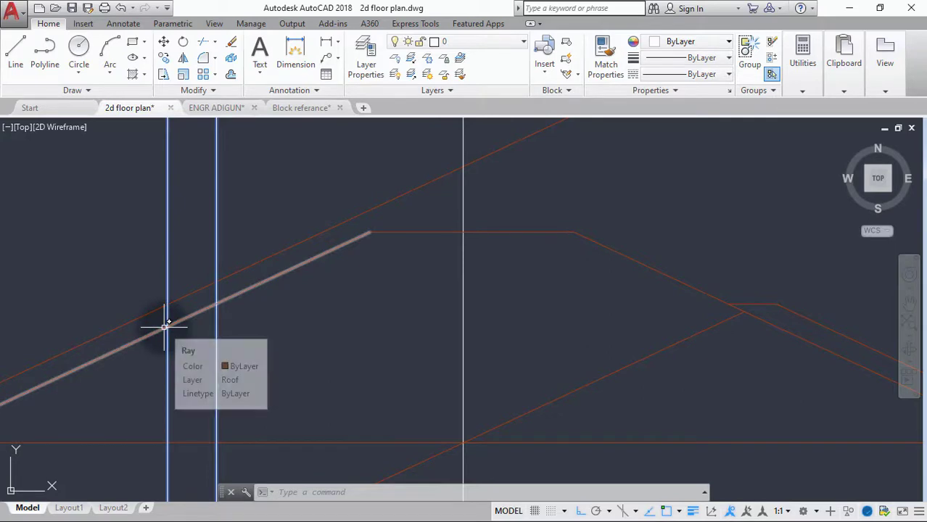
{"action": "type", "text": "l"}
{"action": "key", "text": "Return"}
{"action": "left_click", "coordinate": [168, 326]}
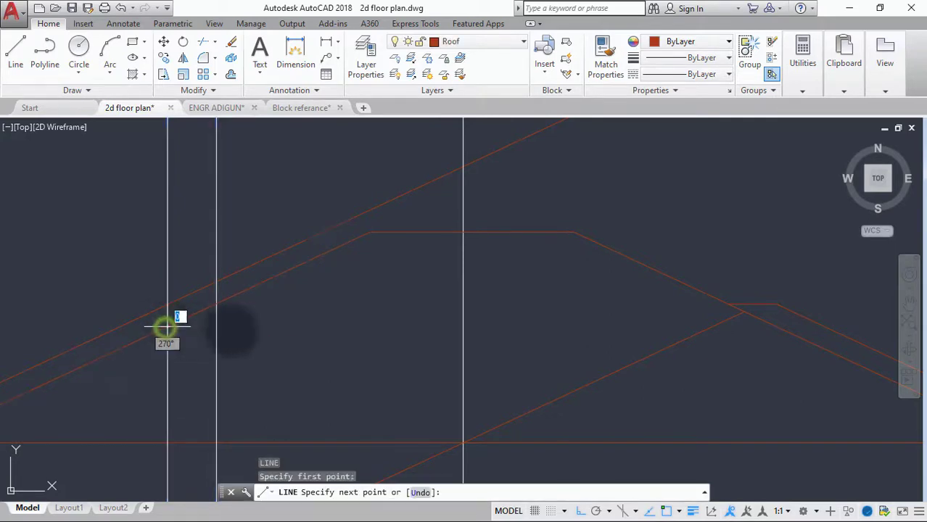
{"action": "left_click", "coordinate": [249, 327]}
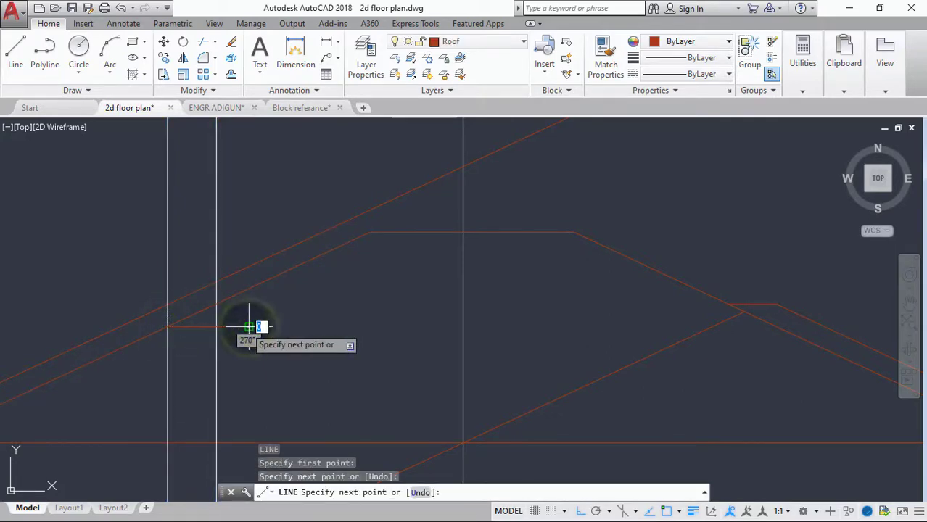
{"action": "key", "text": "Escape"}
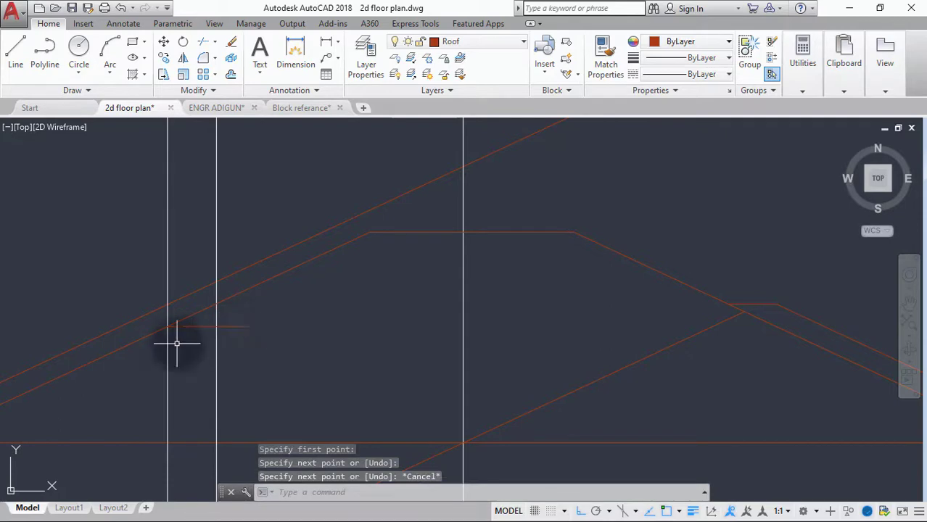
{"action": "scroll", "coordinate": [177, 343], "scroll_direction": "down", "scroll_amount": 4}
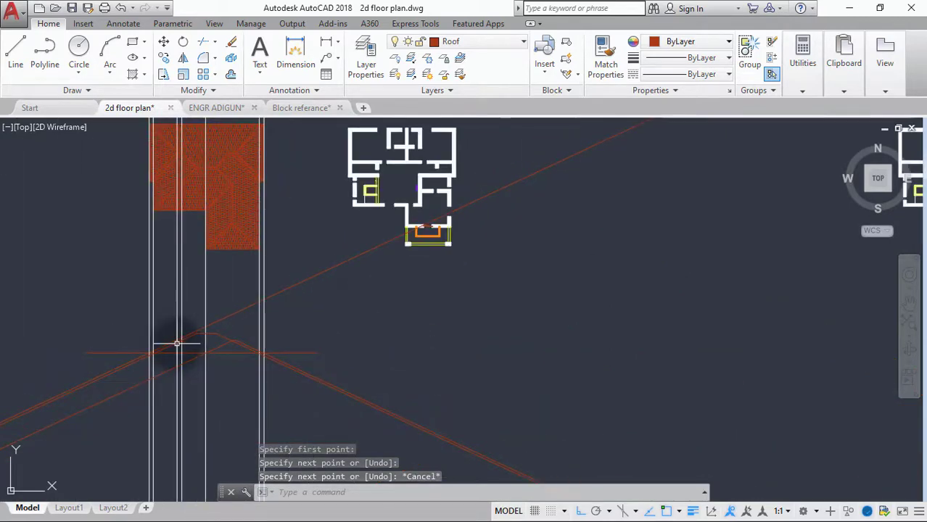
{"action": "mouse_move", "coordinate": [176, 343]}
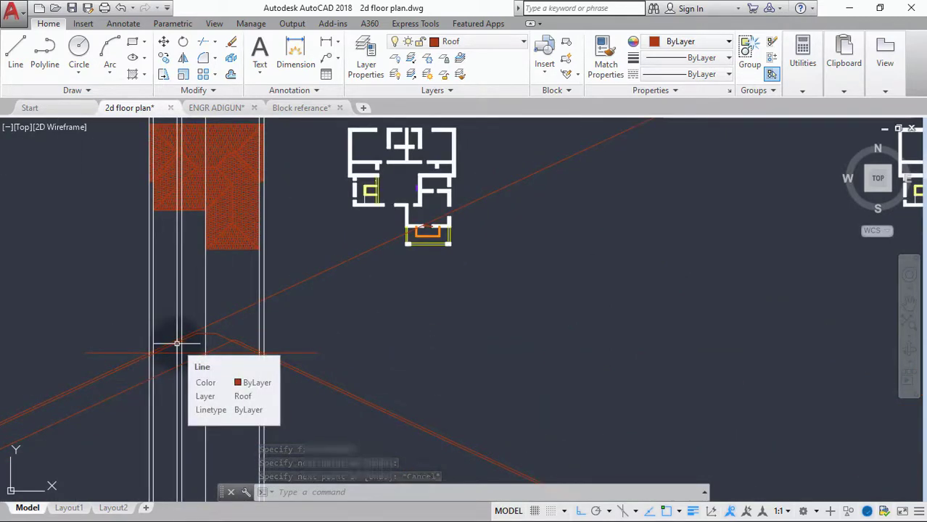
{"action": "scroll", "coordinate": [176, 343], "scroll_direction": "up", "scroll_amount": 4}
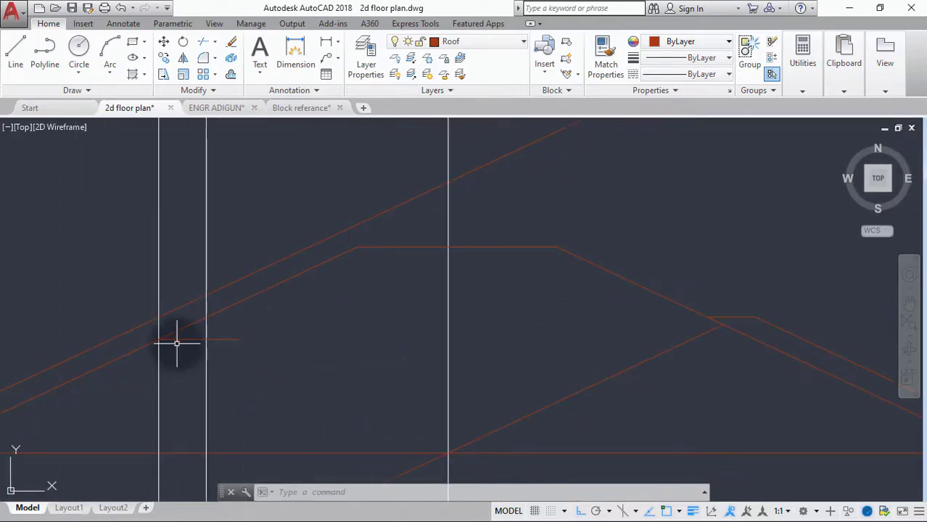
{"action": "scroll", "coordinate": [176, 343], "scroll_direction": "down", "scroll_amount": 4}
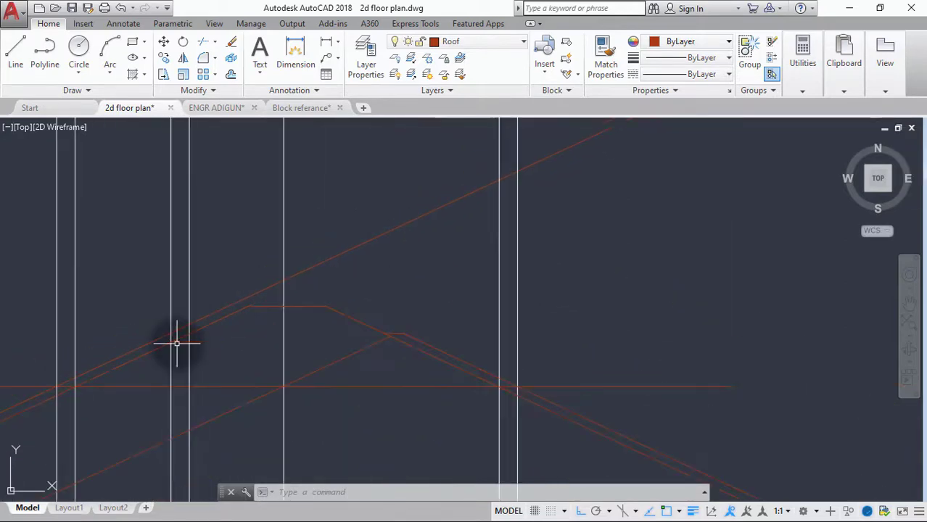
{"action": "scroll", "coordinate": [178, 340], "scroll_direction": "down", "scroll_amount": 2}
{"action": "scroll", "coordinate": [183, 334], "scroll_direction": "up", "scroll_amount": 2}
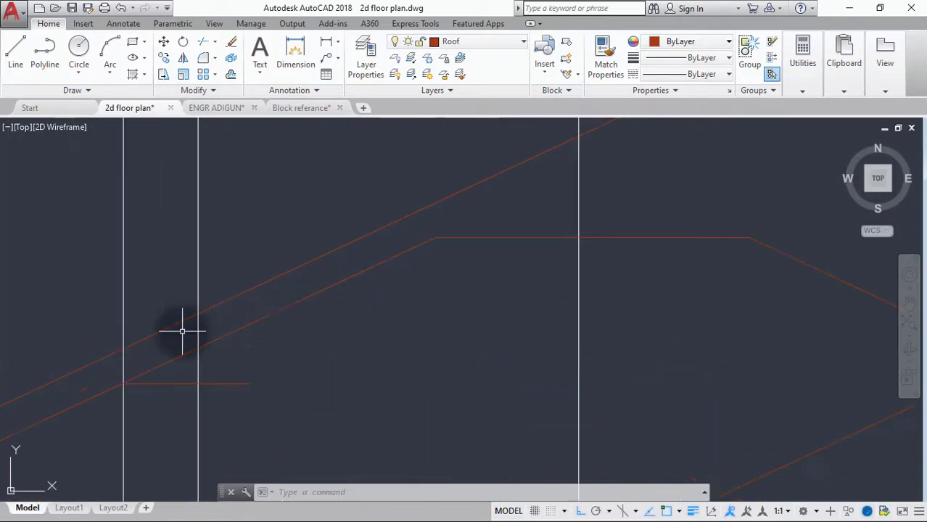
Trim the short ridge line's overhang and the slope segment above it between the construction lines, and erase the left construction line
{"action": "scroll", "coordinate": [182, 331], "scroll_direction": "down", "scroll_amount": 4}
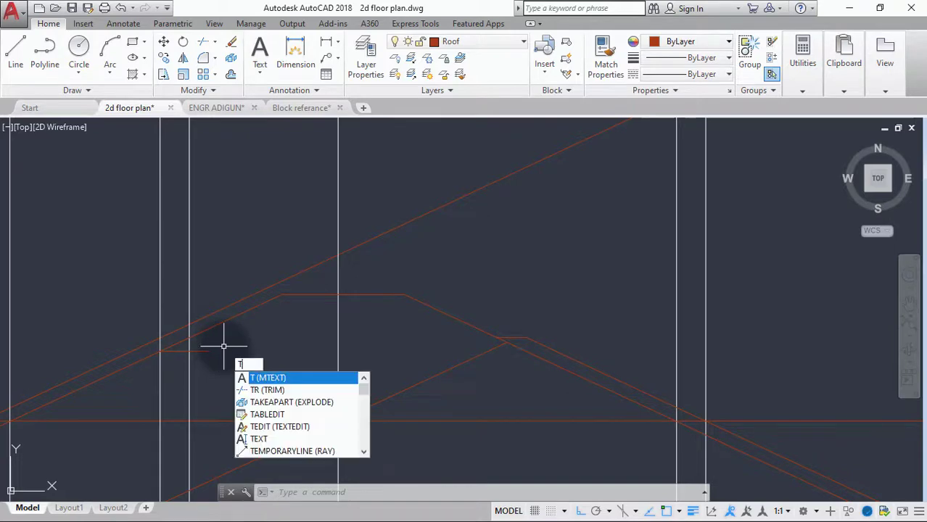
{"action": "type", "text": "r"}
{"action": "key", "text": "Return"}
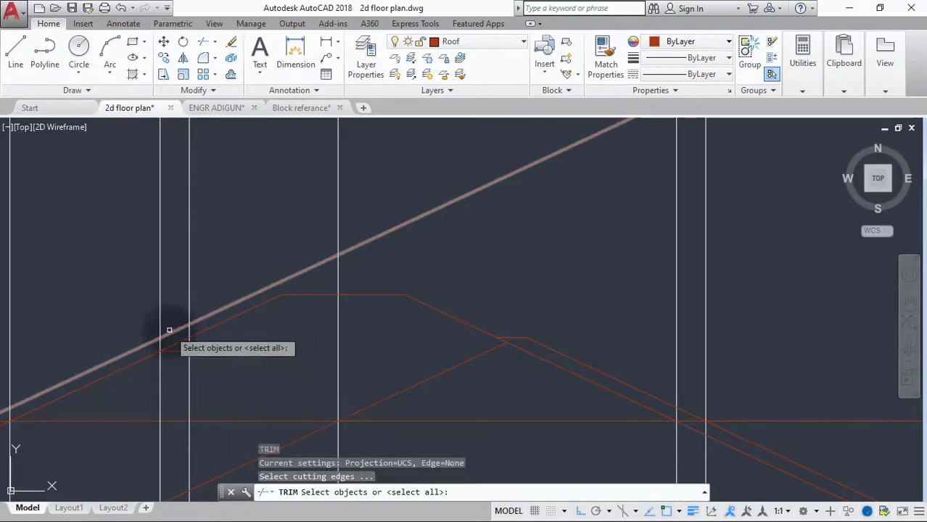
{"action": "scroll", "coordinate": [173, 348], "scroll_direction": "up", "scroll_amount": 4}
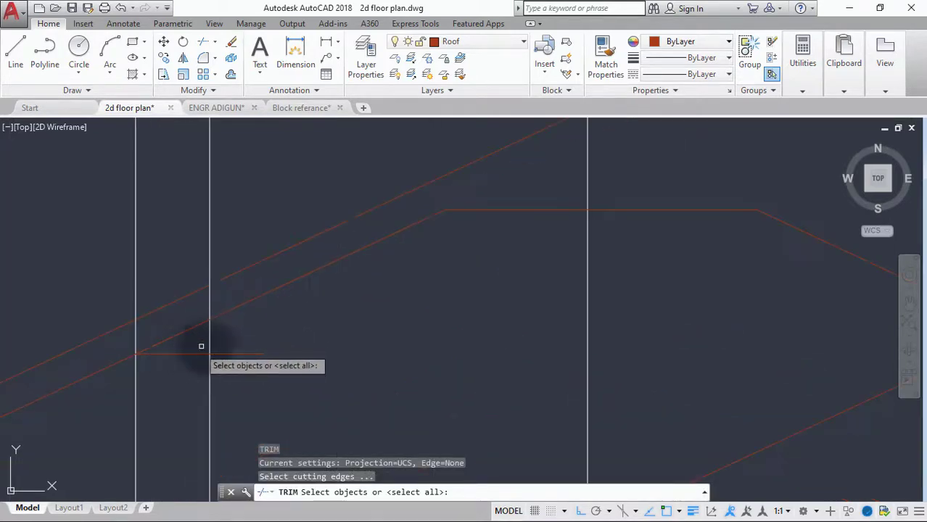
{"action": "key", "text": "Return"}
{"action": "left_click", "coordinate": [223, 353]}
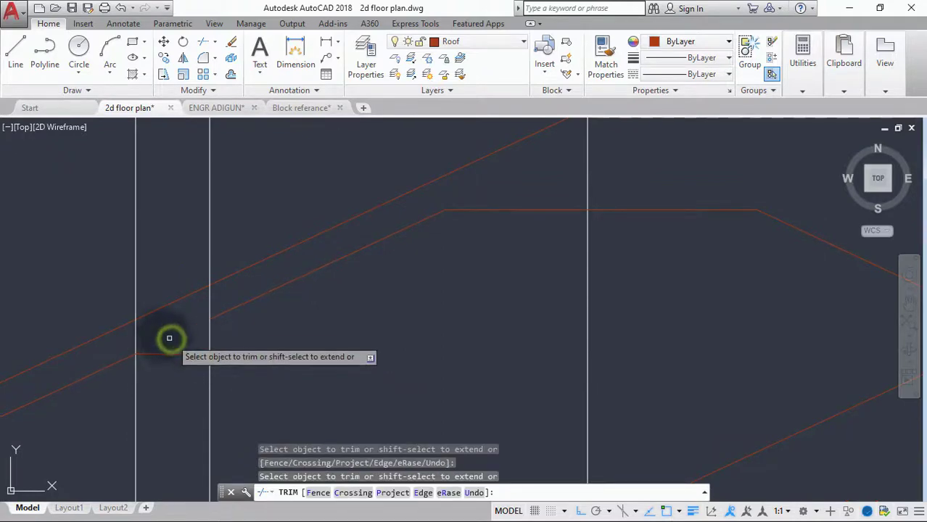
{"action": "key", "text": "Return"}
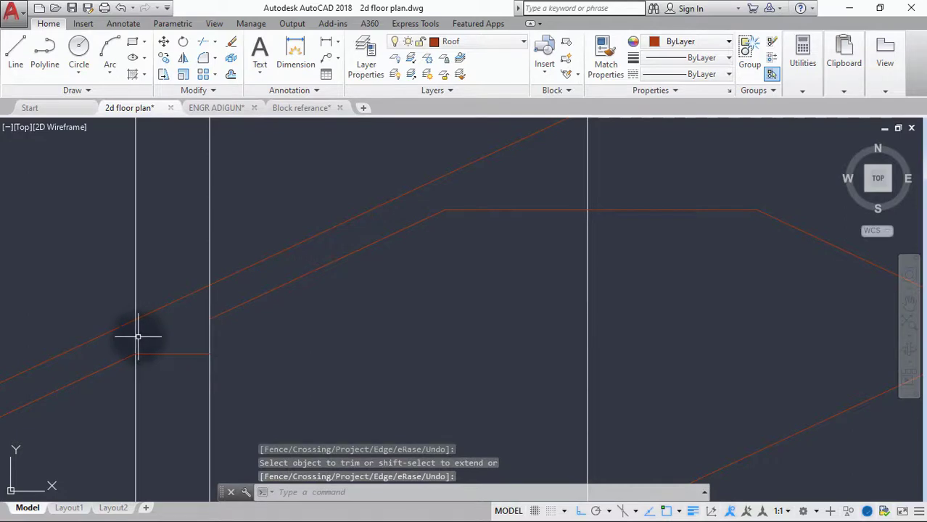
{"action": "right_click", "coordinate": [133, 337]}
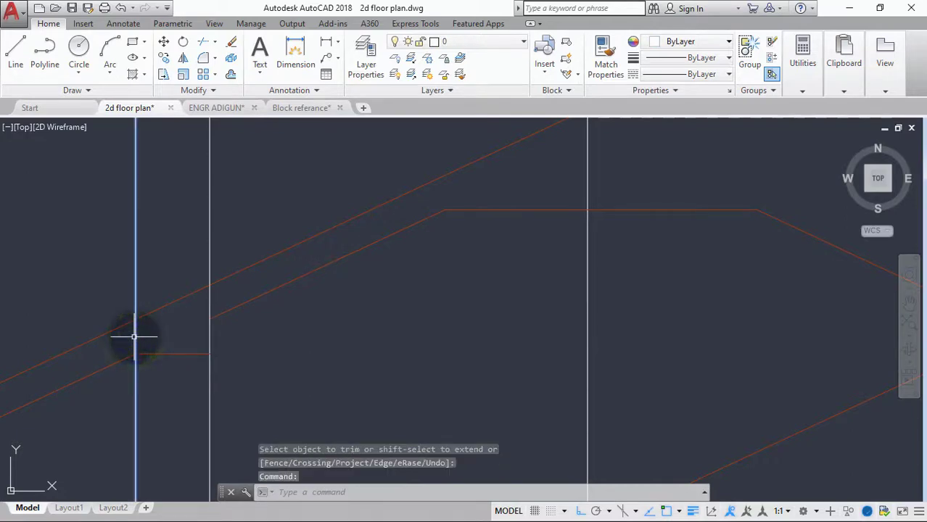
{"action": "key", "text": "Delete"}
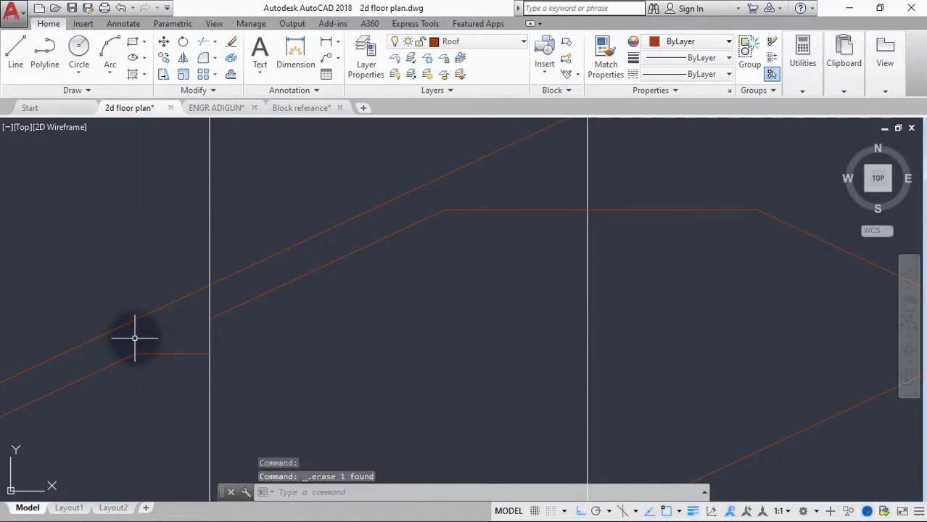
{"action": "scroll", "coordinate": [135, 338], "scroll_direction": "down", "scroll_amount": 3}
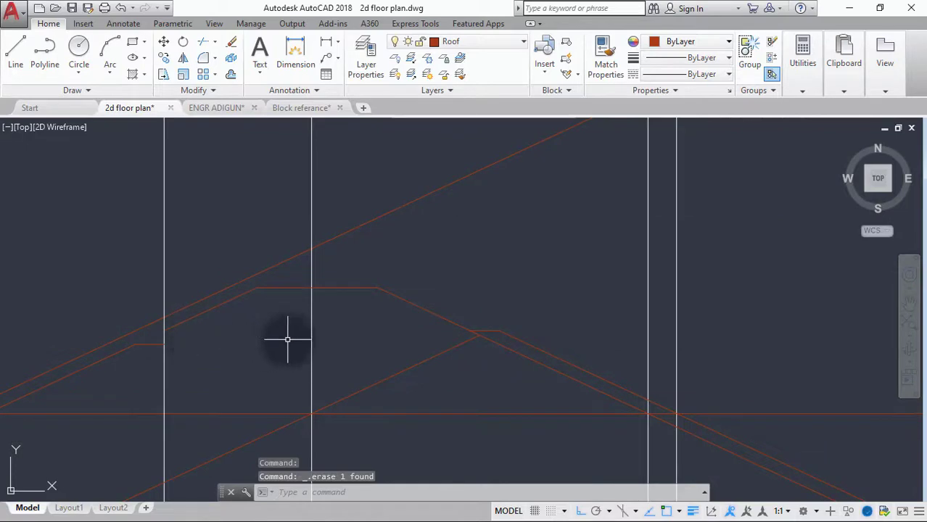
{"action": "type", "text": "o"}
{"action": "key", "text": "Return"}
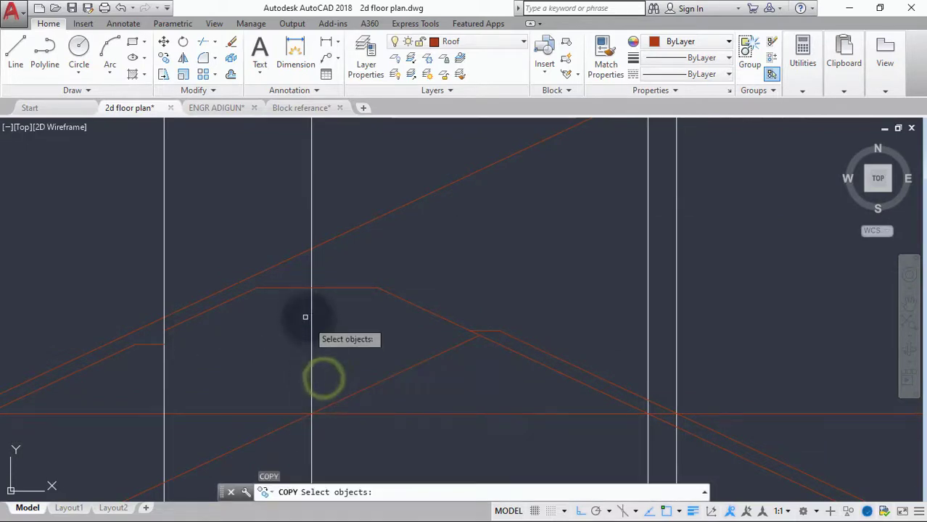
{"action": "left_click", "coordinate": [309, 317]}
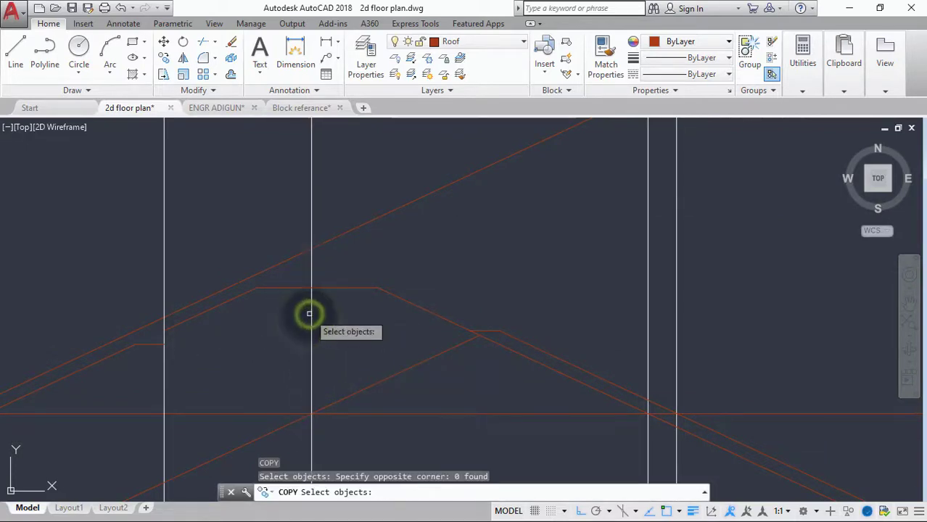
{"action": "key", "text": "Escape"}
Copy the vertical construction line at the central ridge's left end to the ridge's right end on the roof plan
{"action": "scroll", "coordinate": [279, 263], "scroll_direction": "down", "scroll_amount": 1}
{"action": "type", "text": "ct o"}
{"action": "key", "text": "Return"}
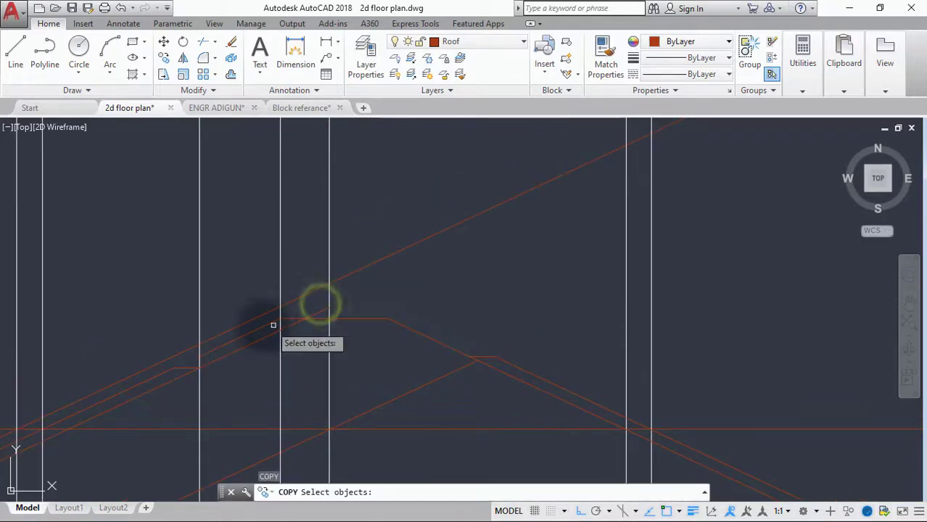
{"action": "left_click", "coordinate": [279, 311]}
{"action": "scroll", "coordinate": [265, 259], "scroll_direction": "down", "scroll_amount": 5}
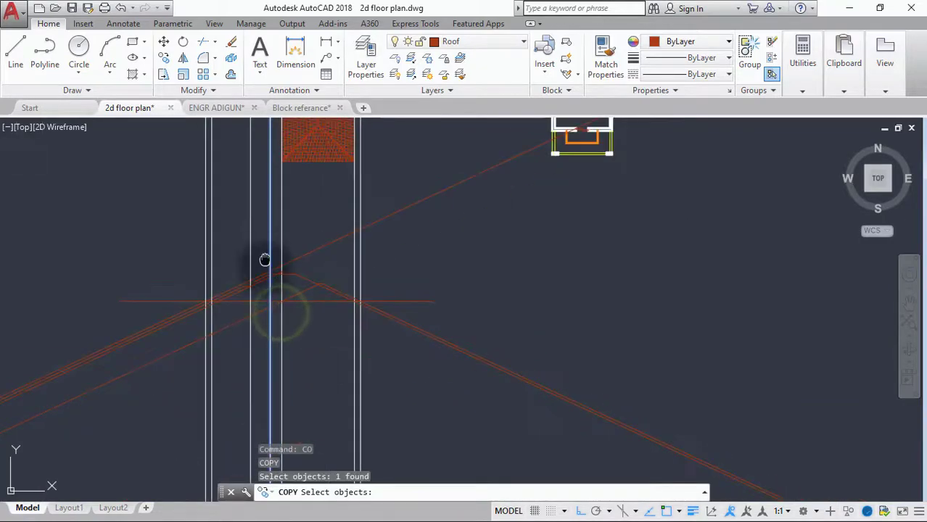
{"action": "scroll", "coordinate": [287, 165], "scroll_direction": "up", "scroll_amount": 5}
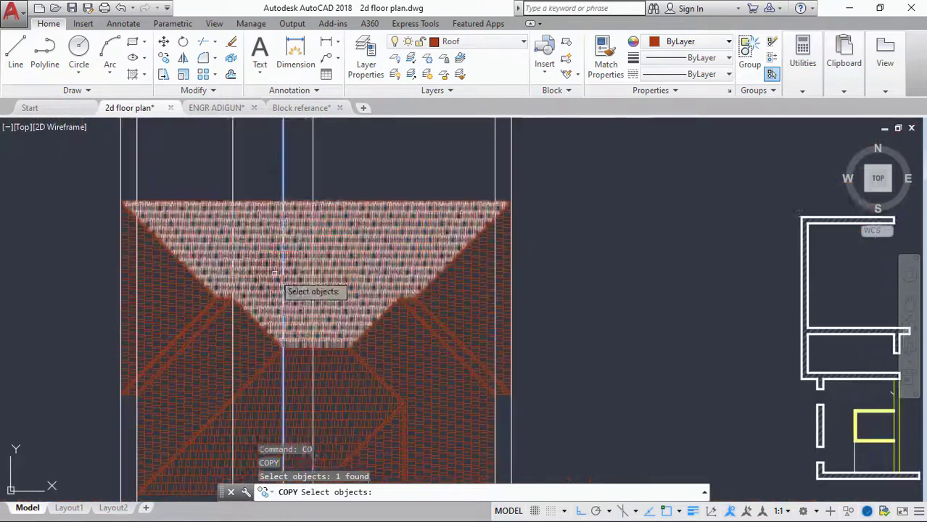
{"action": "scroll", "coordinate": [282, 258], "scroll_direction": "up", "scroll_amount": 2}
{"action": "key", "text": "Return"}
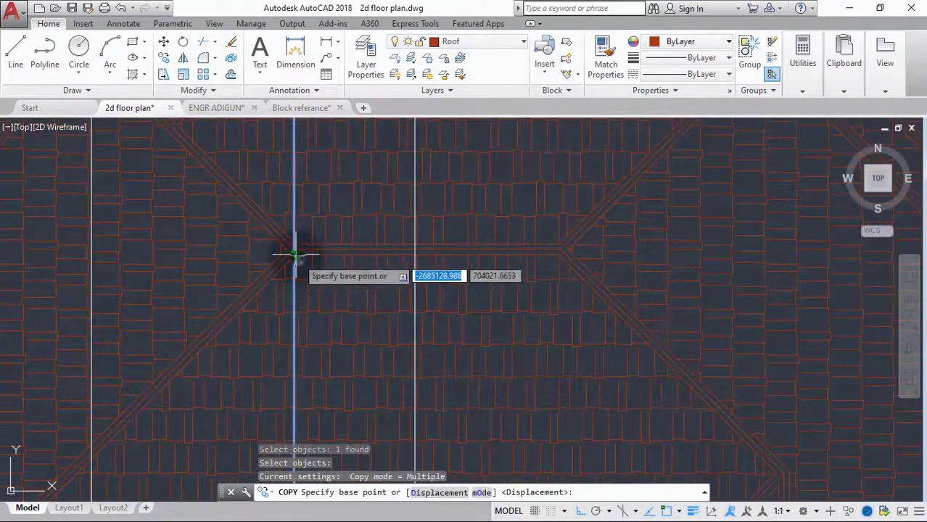
{"action": "scroll", "coordinate": [291, 247], "scroll_direction": "up", "scroll_amount": 2}
{"action": "left_click", "coordinate": [295, 254]}
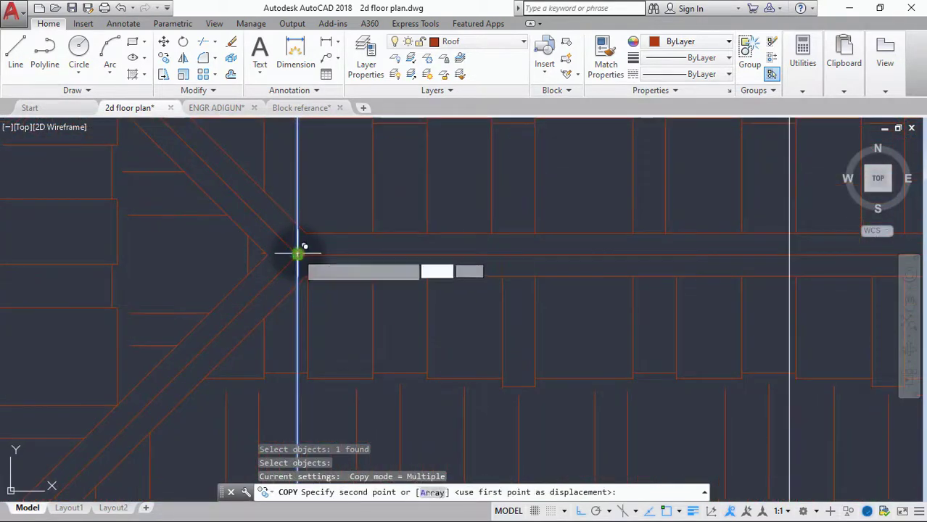
{"action": "scroll", "coordinate": [296, 252], "scroll_direction": "down", "scroll_amount": 2}
{"action": "scroll", "coordinate": [450, 247], "scroll_direction": "up", "scroll_amount": 3}
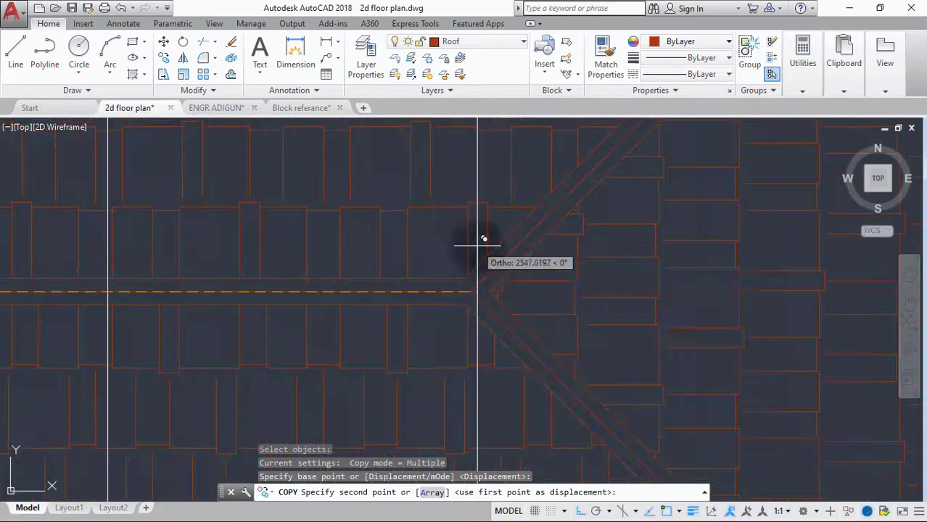
{"action": "left_click", "coordinate": [471, 291]}
{"action": "key", "text": "Escape"}
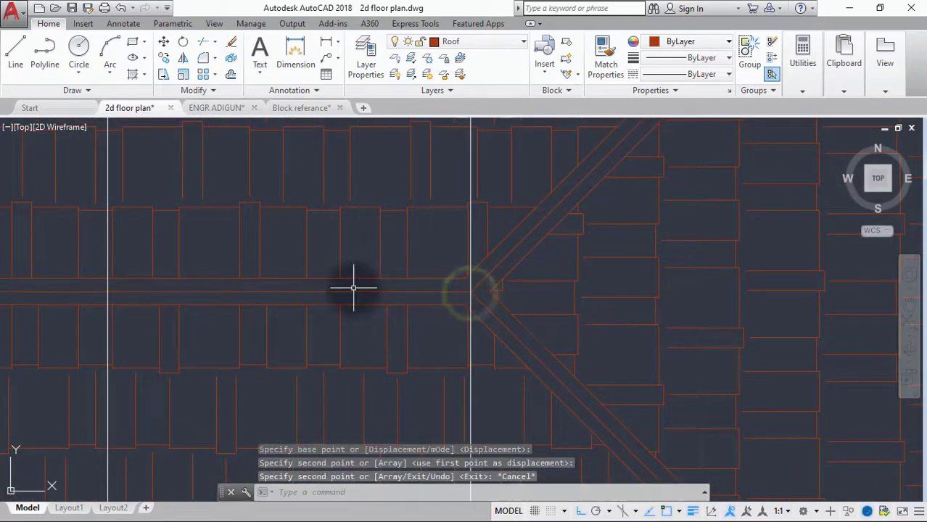
Trace the two vertical construction lines through the central ridge's ends from the roof plan down to the elevation
{"action": "scroll", "coordinate": [341, 304], "scroll_direction": "down", "scroll_amount": 4}
{"action": "scroll", "coordinate": [287, 304], "scroll_direction": "up", "scroll_amount": 3}
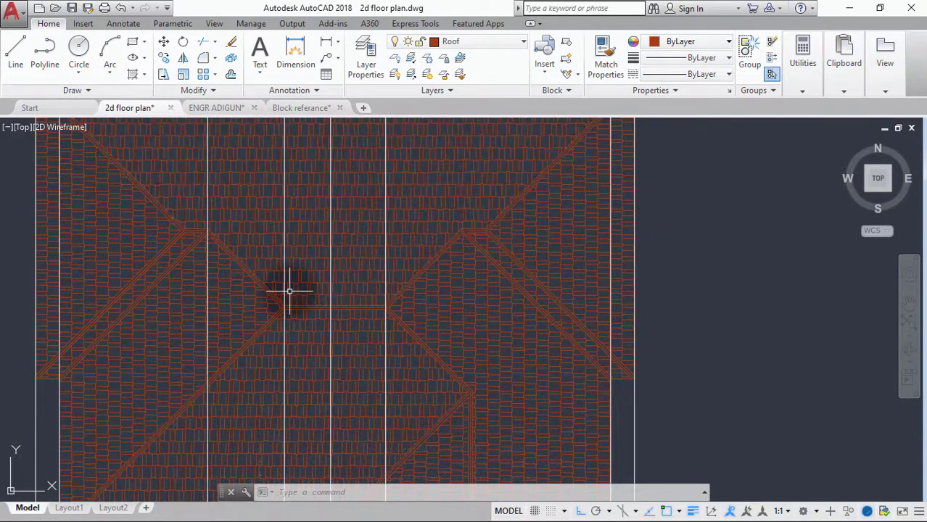
{"action": "left_click", "coordinate": [285, 292]}
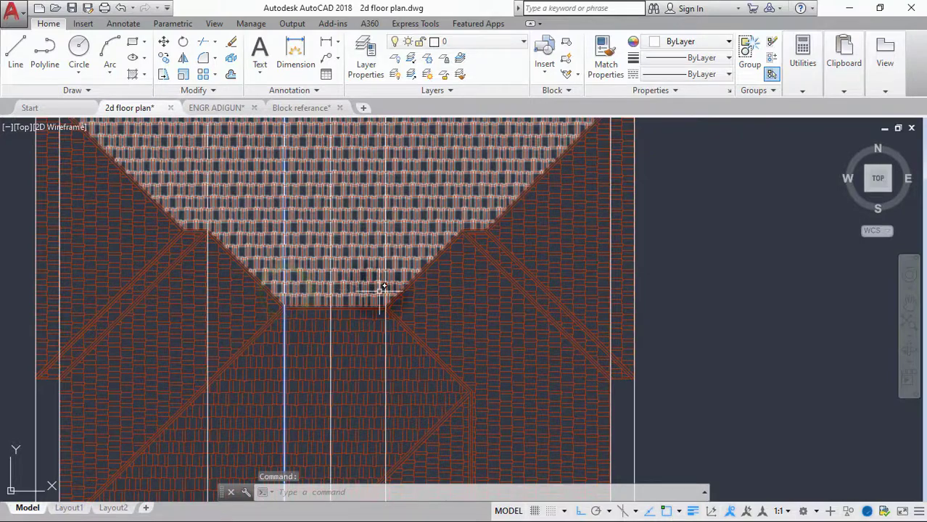
{"action": "scroll", "coordinate": [385, 290], "scroll_direction": "down", "scroll_amount": 10}
{"action": "key", "text": "Escape"}
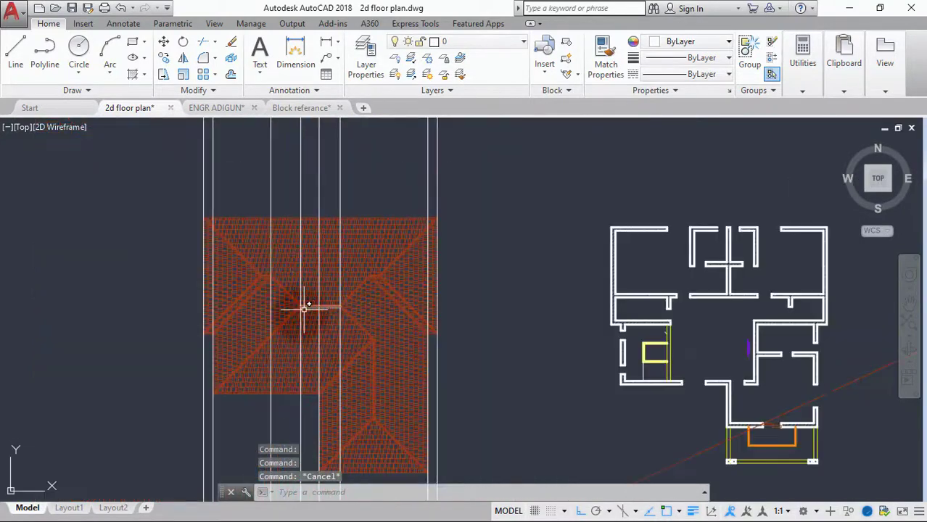
{"action": "scroll", "coordinate": [496, 273], "scroll_direction": "up", "scroll_amount": 6}
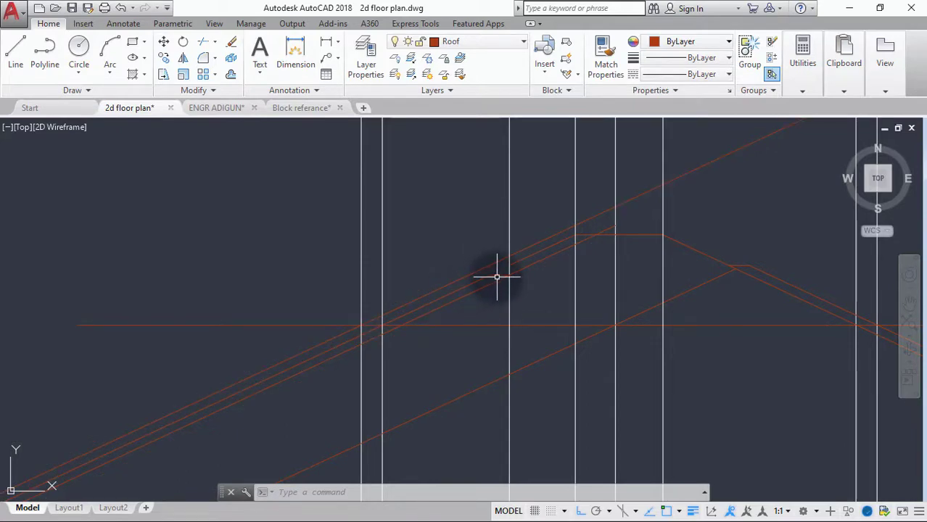
Erase the two segments of the middle slope line between its lower part and the central ridge's left end
{"action": "left_click", "coordinate": [499, 276]}
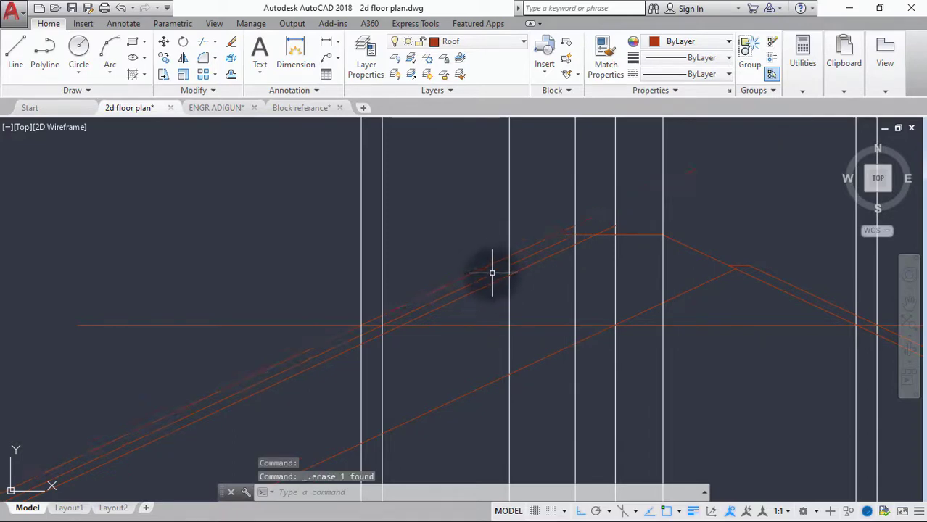
{"action": "left_click", "coordinate": [541, 251]}
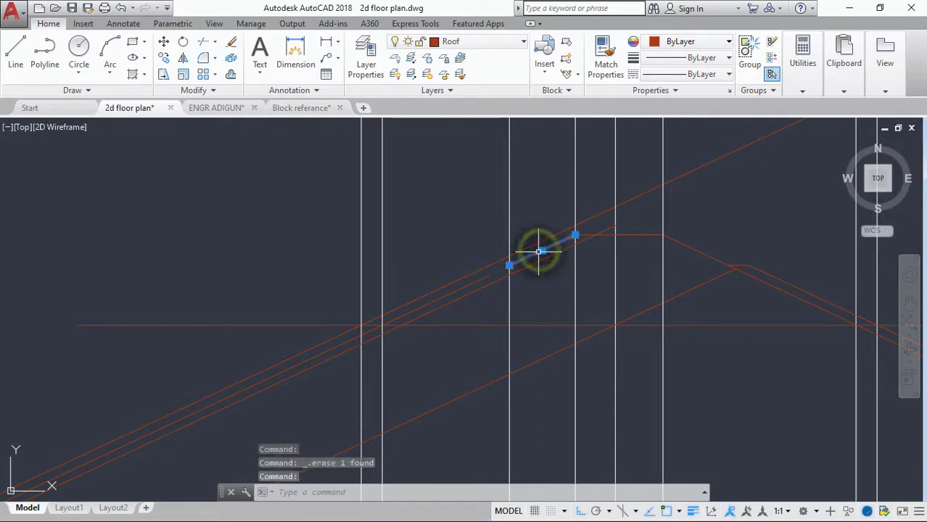
{"action": "key", "text": "Delete"}
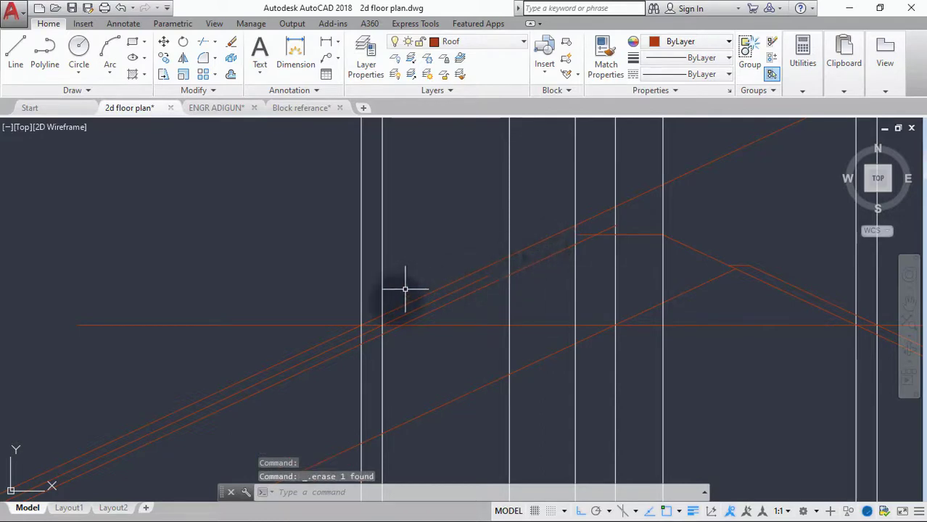
{"action": "scroll", "coordinate": [406, 290], "scroll_direction": "down", "scroll_amount": 5}
{"action": "scroll", "coordinate": [432, 265], "scroll_direction": "up", "scroll_amount": 5}
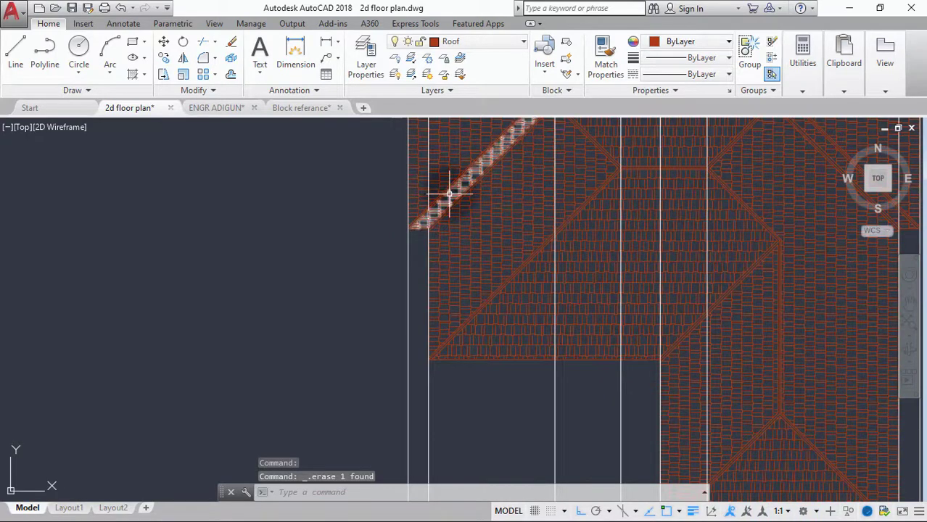
{"action": "scroll", "coordinate": [435, 304], "scroll_direction": "down", "scroll_amount": 5}
{"action": "scroll", "coordinate": [443, 274], "scroll_direction": "up", "scroll_amount": 6}
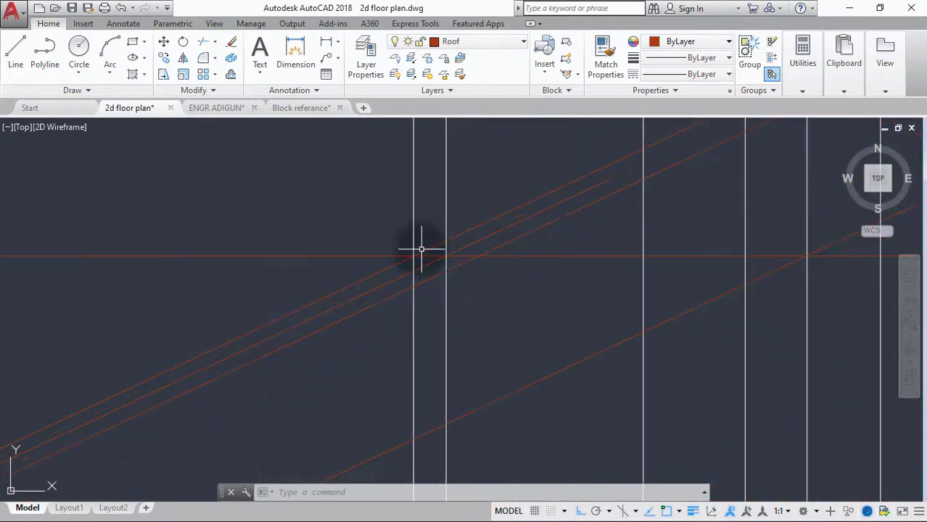
{"action": "scroll", "coordinate": [423, 251], "scroll_direction": "down", "scroll_amount": 6}
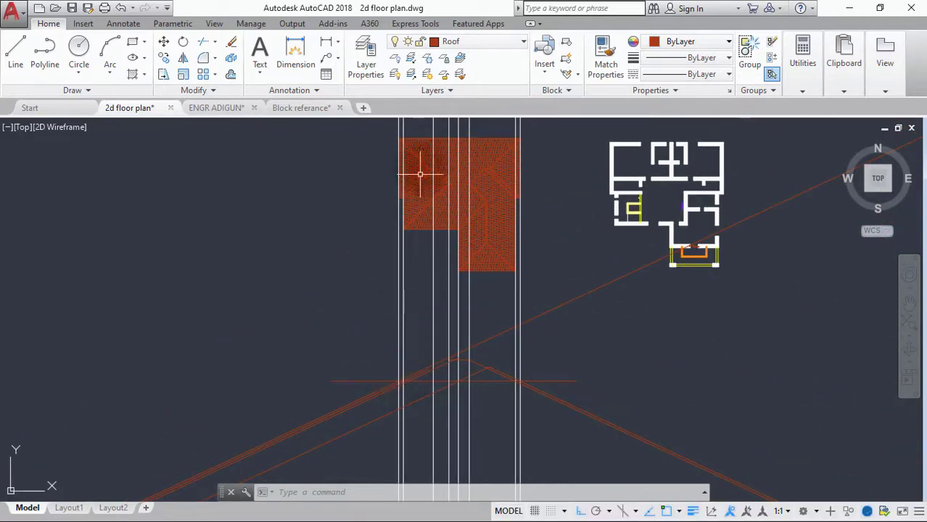
{"action": "scroll", "coordinate": [421, 175], "scroll_direction": "up", "scroll_amount": 6}
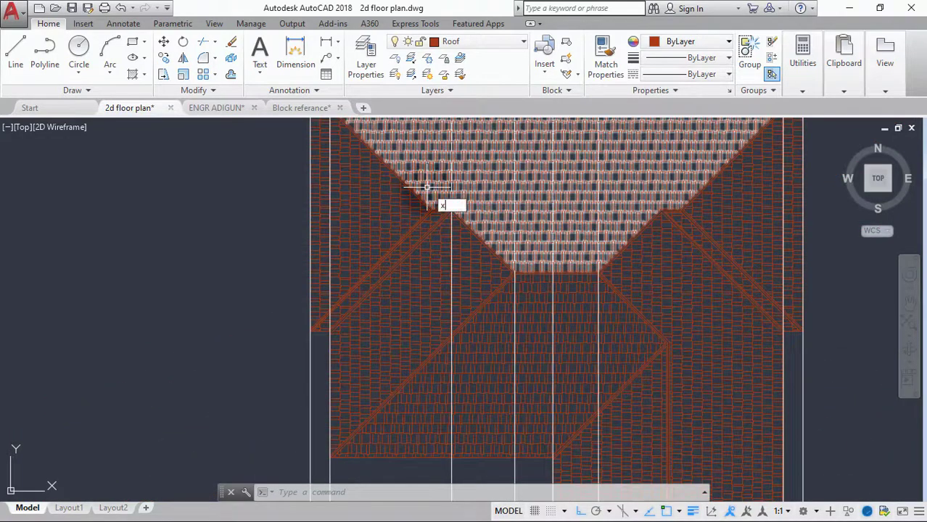
{"action": "type", "text": "l"}
{"action": "key", "text": "Return"}
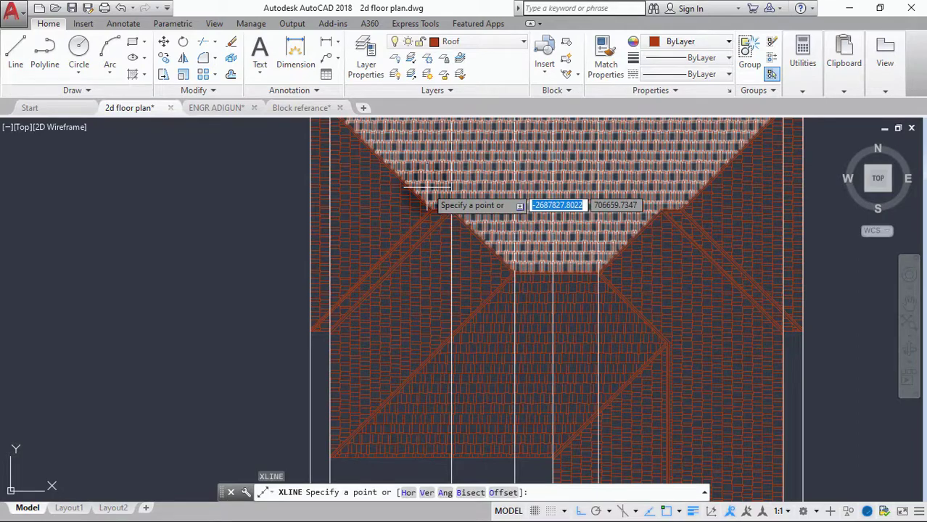
{"action": "key", "text": "Escape"}
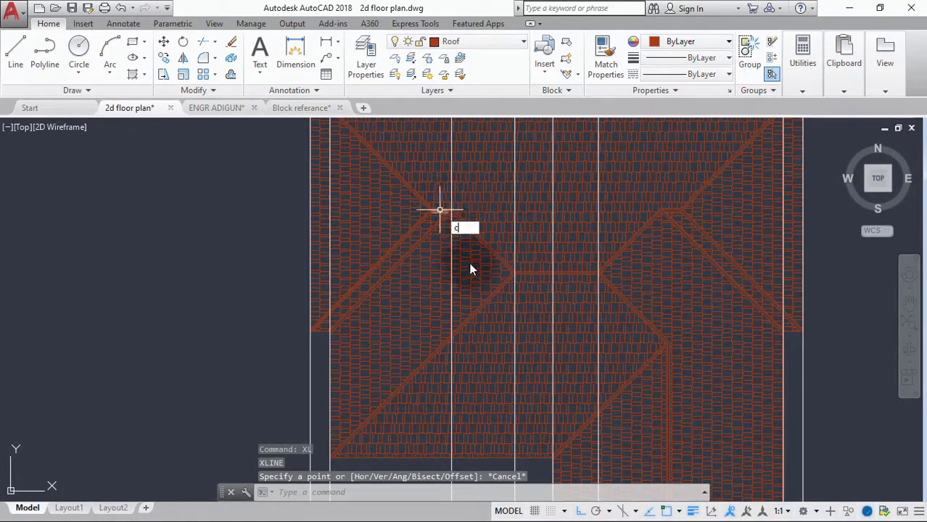
Copy the vertical construction line at the left short ridge's right end to the ridge's left end on the roof plan
{"action": "type", "text": "c"}
{"action": "key", "text": "Down"}
{"action": "key", "text": "Return"}
{"action": "scroll", "coordinate": [468, 247], "scroll_direction": "up", "scroll_amount": 5}
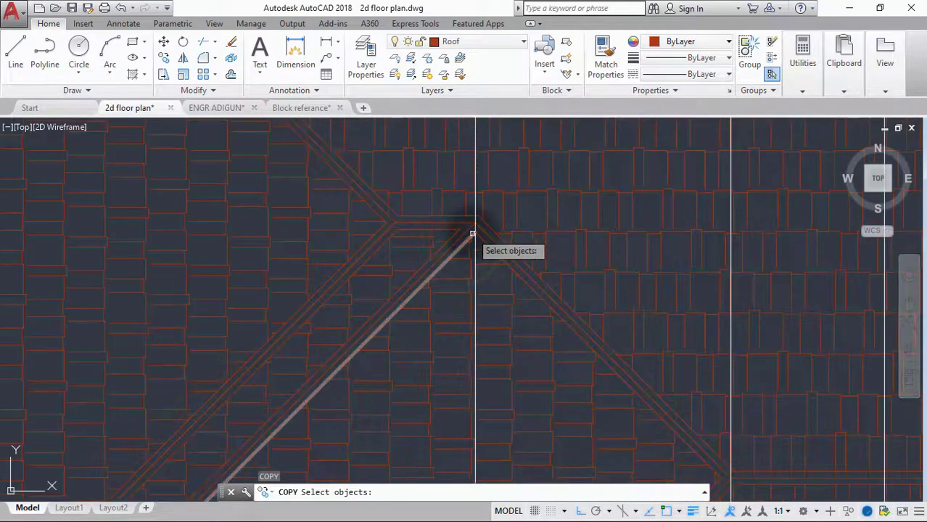
{"action": "scroll", "coordinate": [472, 231], "scroll_direction": "up", "scroll_amount": 2}
{"action": "left_click", "coordinate": [477, 217]}
{"action": "key", "text": "Return"}
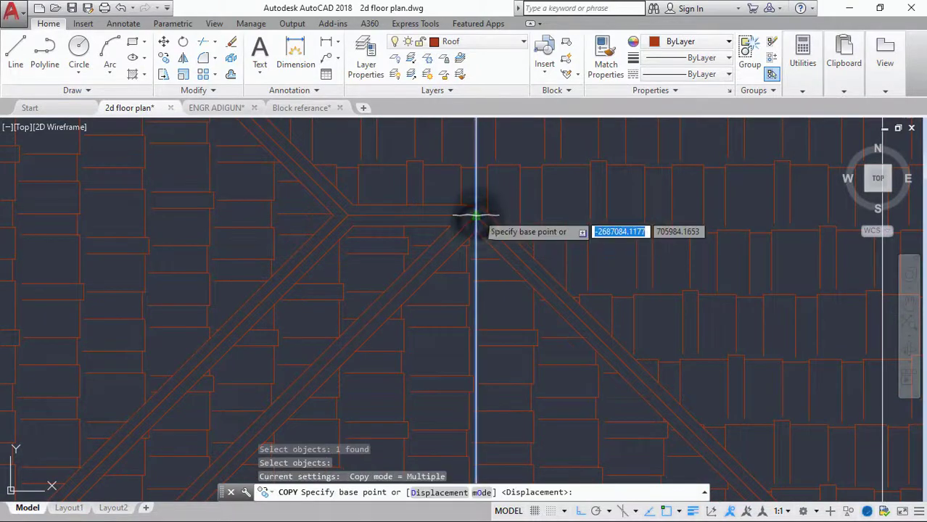
{"action": "left_click", "coordinate": [476, 216]}
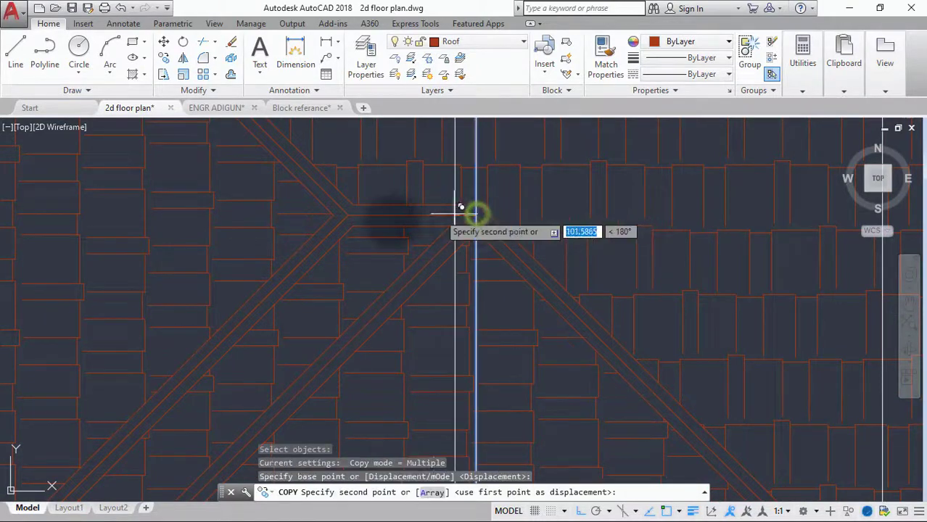
{"action": "left_click", "coordinate": [349, 215]}
{"action": "scroll", "coordinate": [312, 225], "scroll_direction": "down", "scroll_amount": 6}
{"action": "key", "text": "Escape"}
Highlight the two vertical construction lines through the left short ridge's ends and trace them down to the elevation
{"action": "middle_click_drag", "start_coordinate": [300, 230], "coordinate": [308, 222]}
{"action": "scroll", "coordinate": [285, 250], "scroll_direction": "up", "scroll_amount": 4}
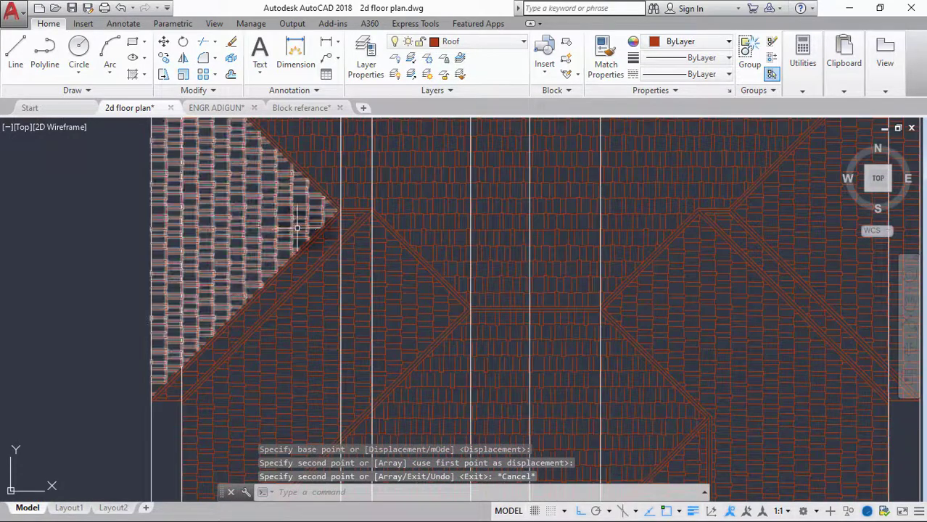
{"action": "left_click", "coordinate": [339, 211]}
{"action": "scroll", "coordinate": [348, 207], "scroll_direction": "down", "scroll_amount": 8}
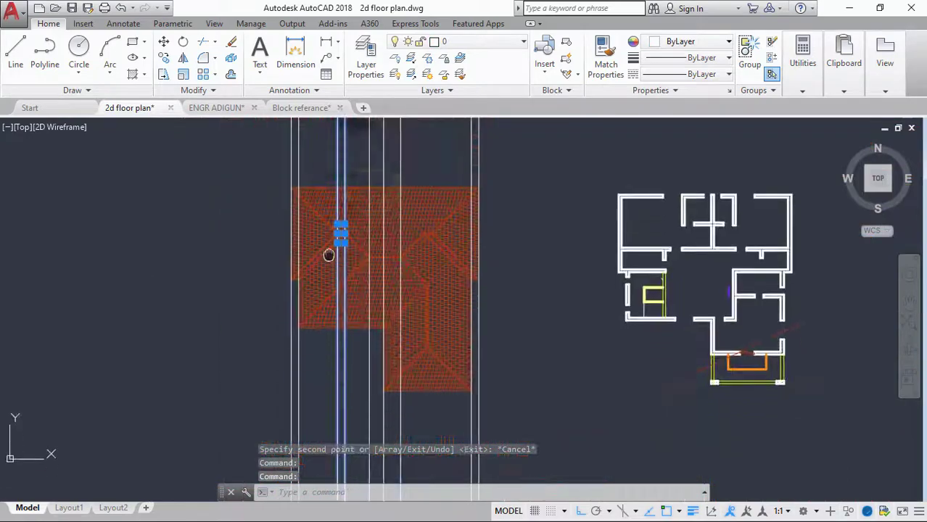
{"action": "scroll", "coordinate": [328, 255], "scroll_direction": "up", "scroll_amount": 8}
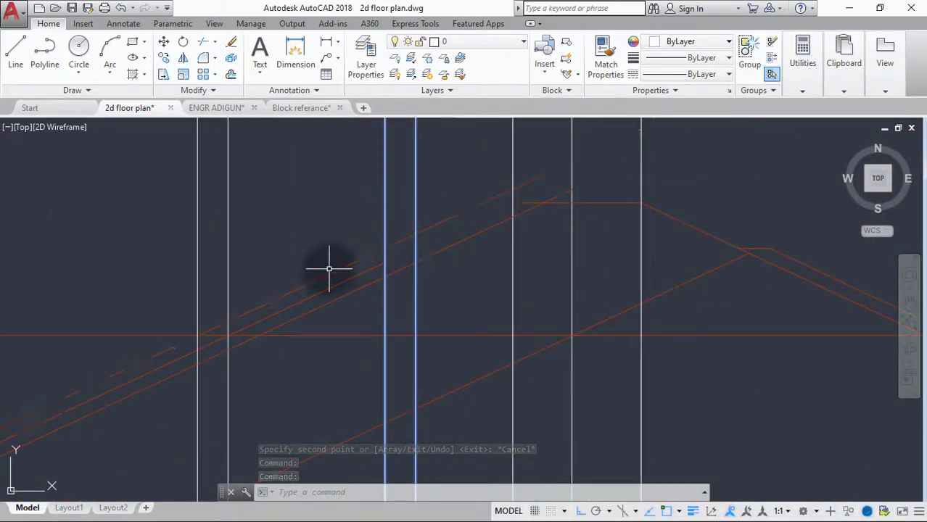
Draw a horizontal line from the upper slope line's intersection with the short ridge's left construction line to just past the right one
{"action": "key", "text": "Return"}
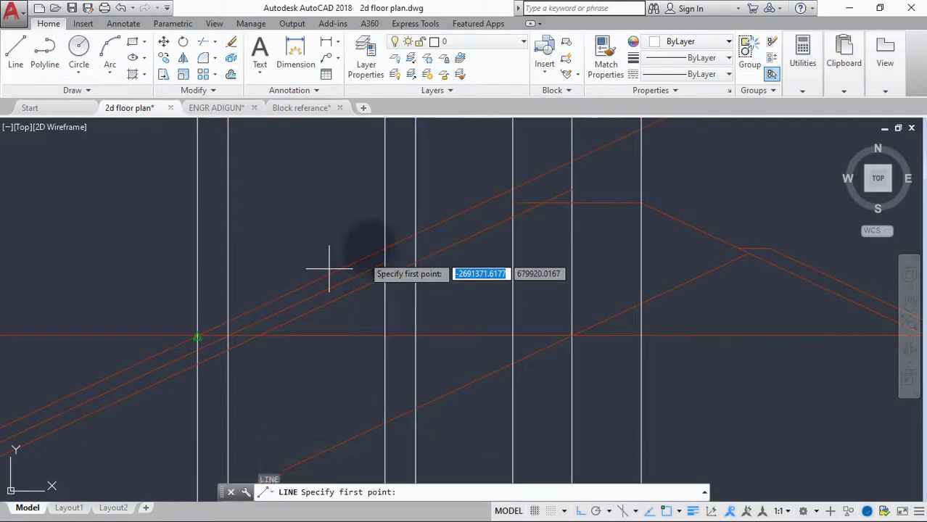
{"action": "left_click", "coordinate": [387, 248]}
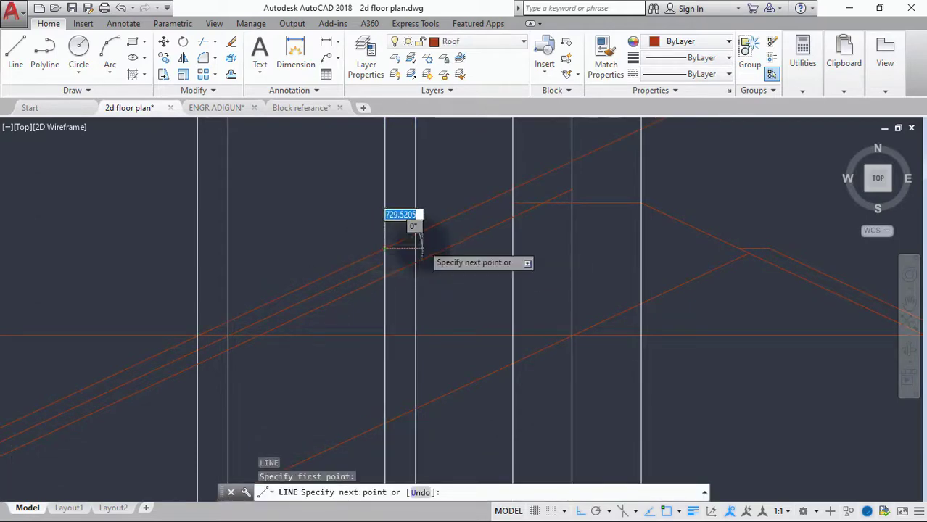
{"action": "scroll", "coordinate": [421, 248], "scroll_direction": "up", "scroll_amount": 4}
{"action": "left_click", "coordinate": [426, 248]}
{"action": "key", "text": "Return"}
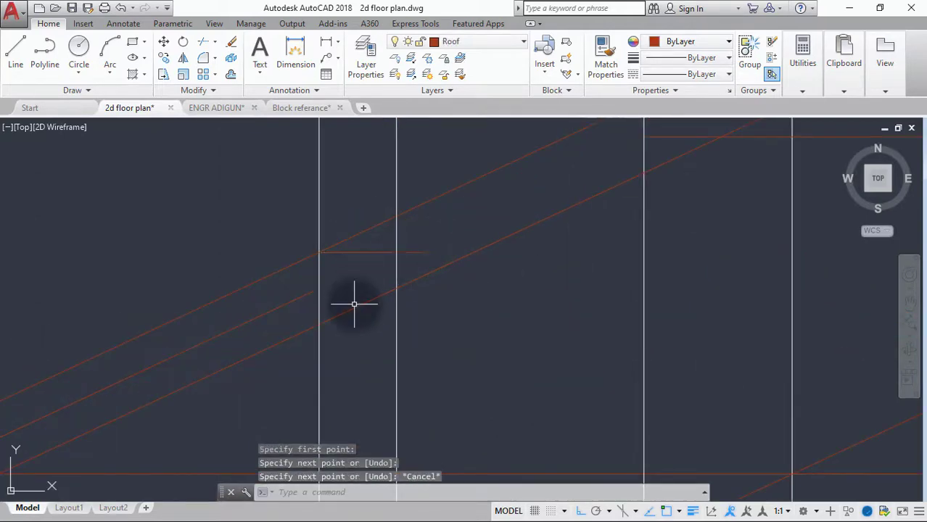
Trim the short ridge line's overhang and the upper slope line's segment between the ridge's two construction lines
{"action": "type", "text": "tr"}
{"action": "key", "text": "Return"}
{"action": "key", "text": "Return"}
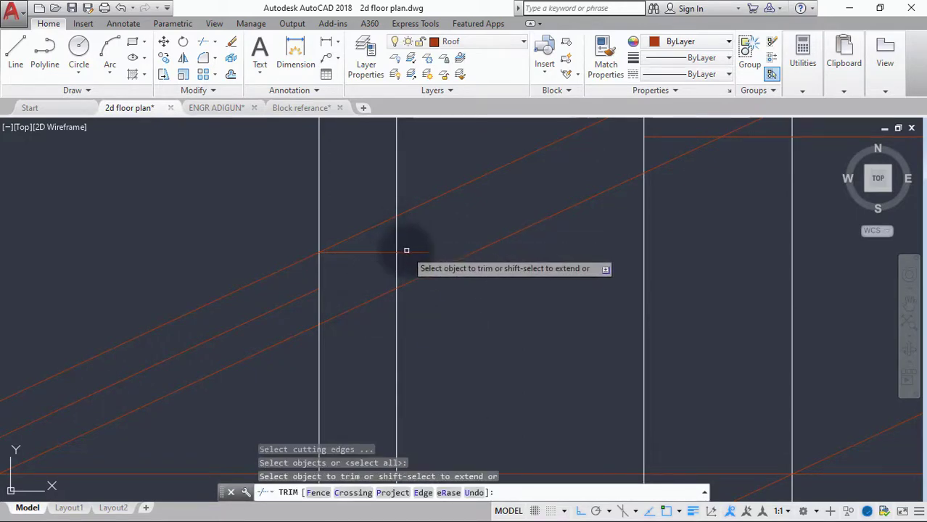
{"action": "left_click", "coordinate": [406, 251]}
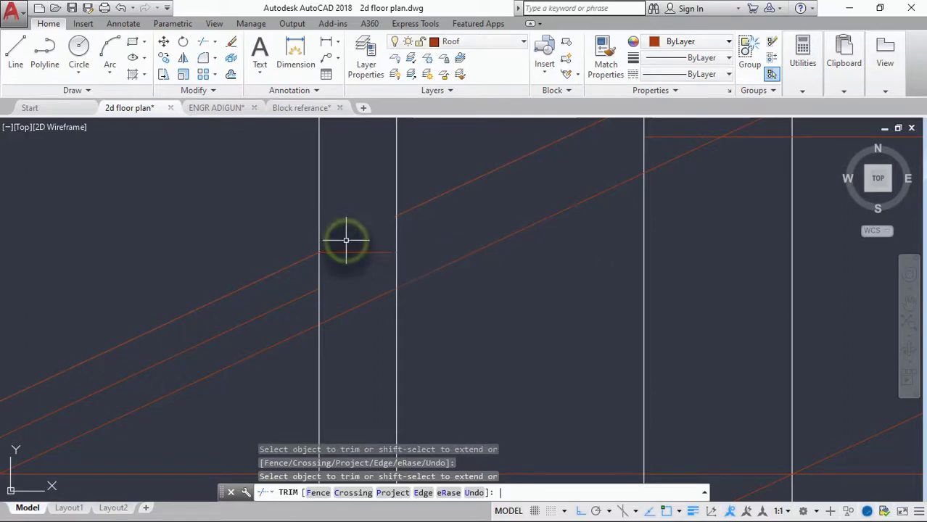
{"action": "key", "text": "Return"}
Compare the trimmed short ridge in the elevation with the left short ridge and its hip lines on the roof plan
{"action": "scroll", "coordinate": [345, 269], "scroll_direction": "down", "scroll_amount": 4}
{"action": "scroll", "coordinate": [382, 288], "scroll_direction": "down", "scroll_amount": 4}
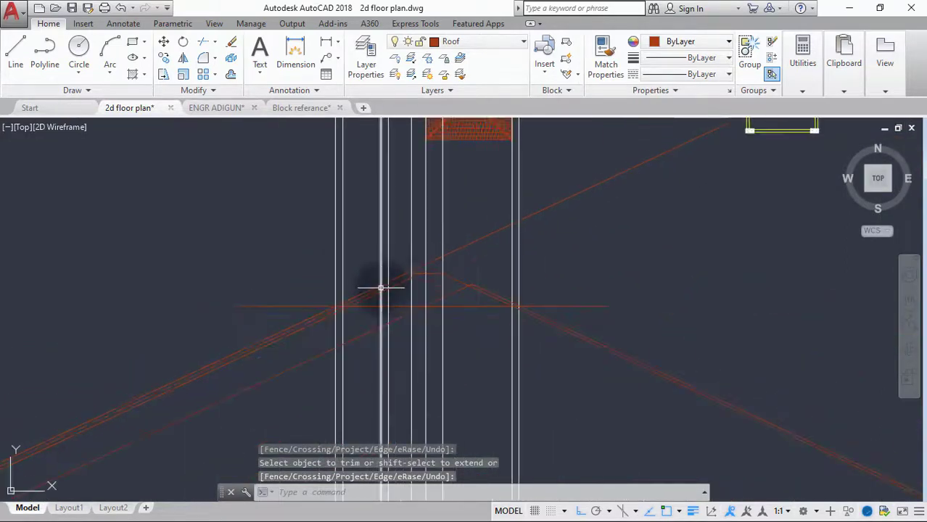
{"action": "scroll", "coordinate": [379, 274], "scroll_direction": "up", "scroll_amount": 8}
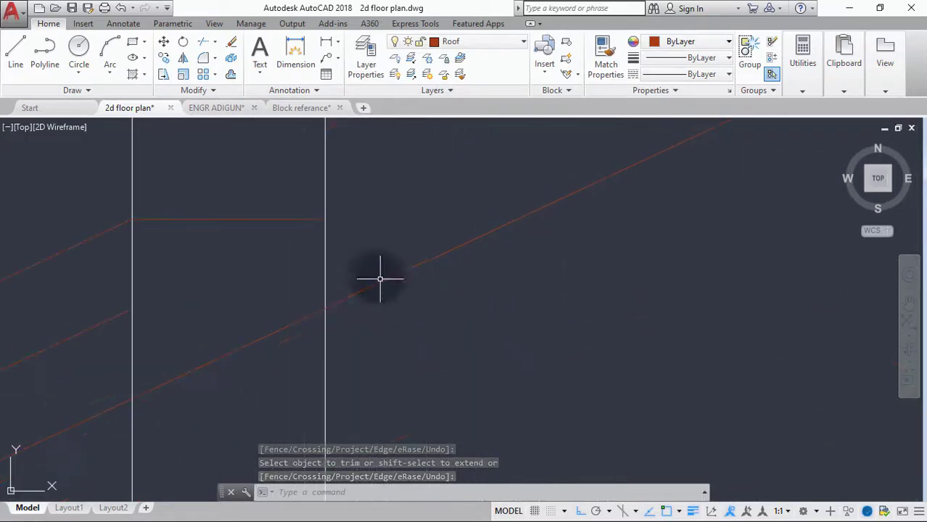
{"action": "scroll", "coordinate": [356, 253], "scroll_direction": "down", "scroll_amount": 2}
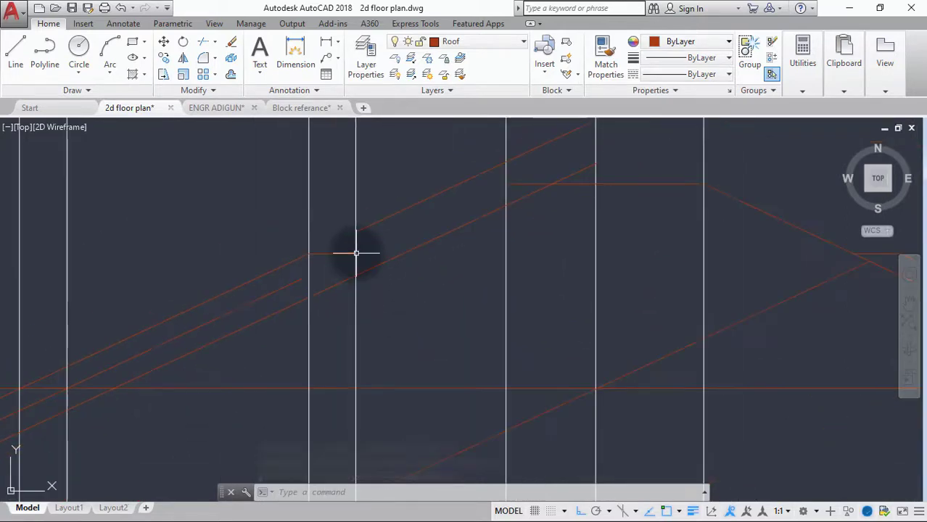
{"action": "mouse_move", "coordinate": [356, 253]}
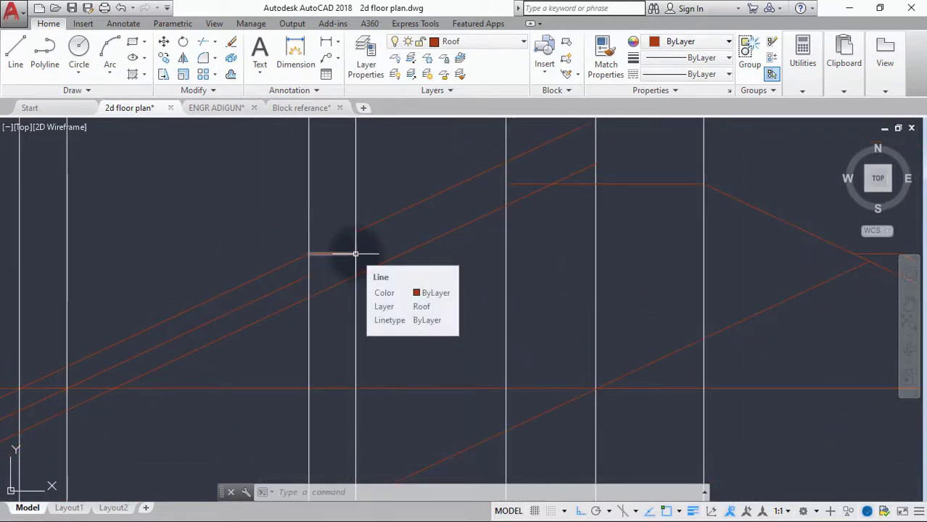
{"action": "scroll", "coordinate": [356, 253], "scroll_direction": "down", "scroll_amount": 3}
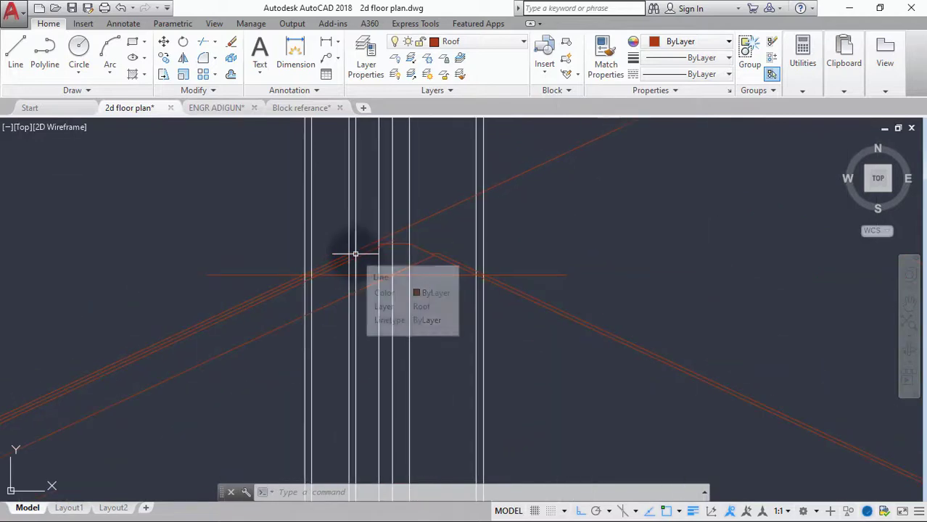
{"action": "scroll", "coordinate": [355, 253], "scroll_direction": "up", "scroll_amount": 1}
{"action": "scroll", "coordinate": [356, 253], "scroll_direction": "down", "scroll_amount": 4}
{"action": "scroll", "coordinate": [355, 253], "scroll_direction": "up", "scroll_amount": 3}
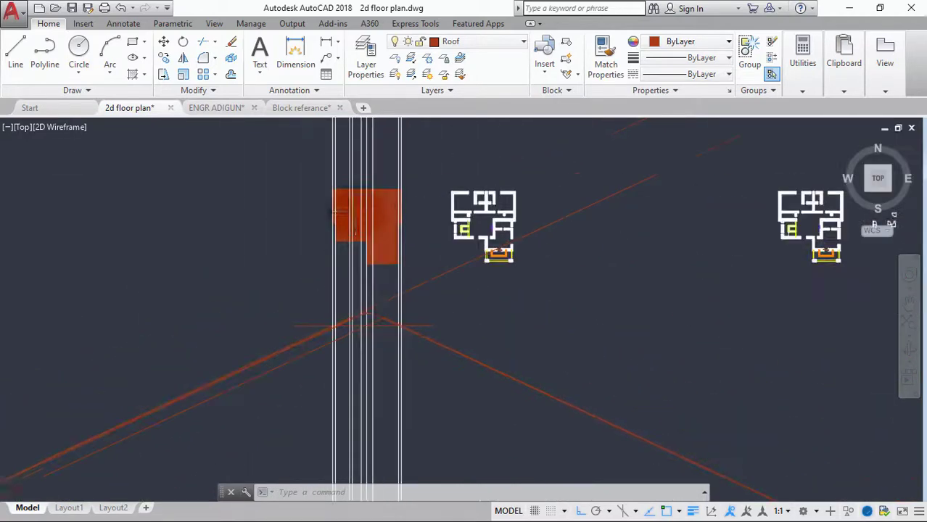
{"action": "scroll", "coordinate": [353, 228], "scroll_direction": "up", "scroll_amount": 2}
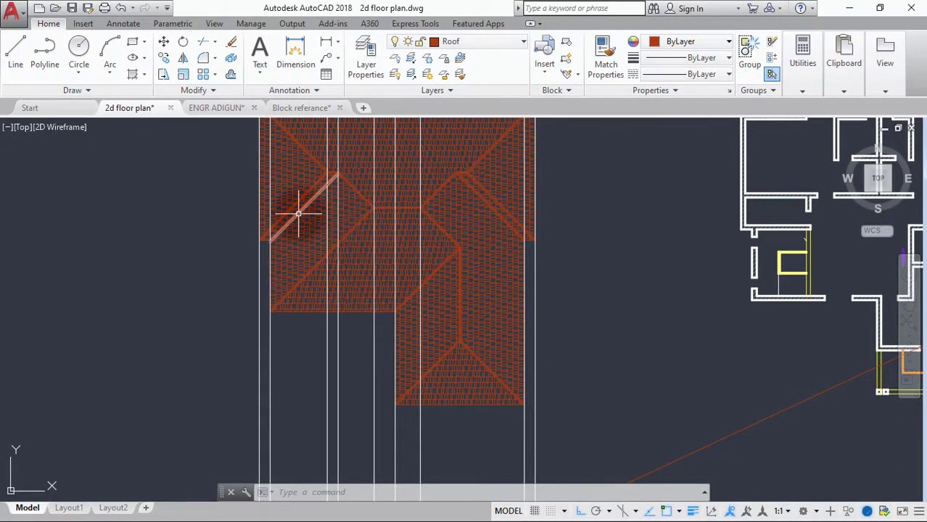
{"action": "mouse_move", "coordinate": [298, 213]}
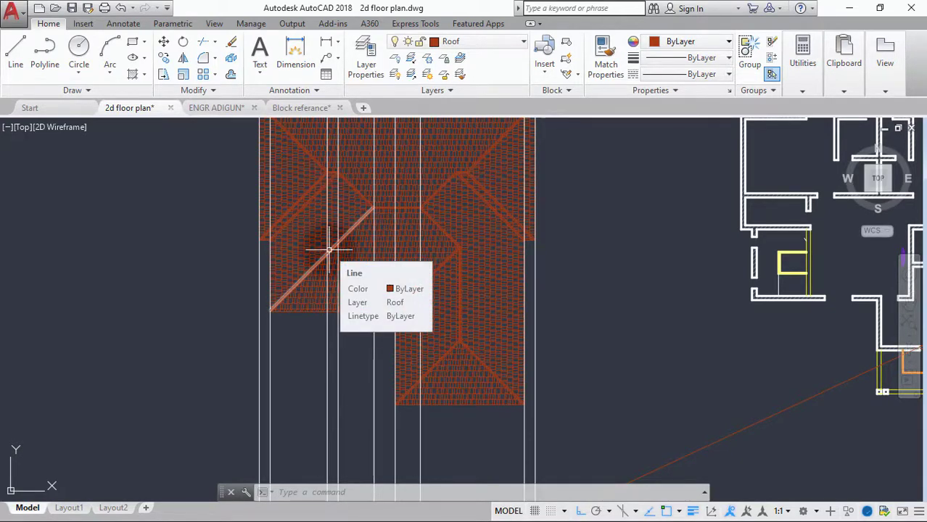
{"action": "scroll", "coordinate": [308, 190], "scroll_direction": "down", "scroll_amount": 3}
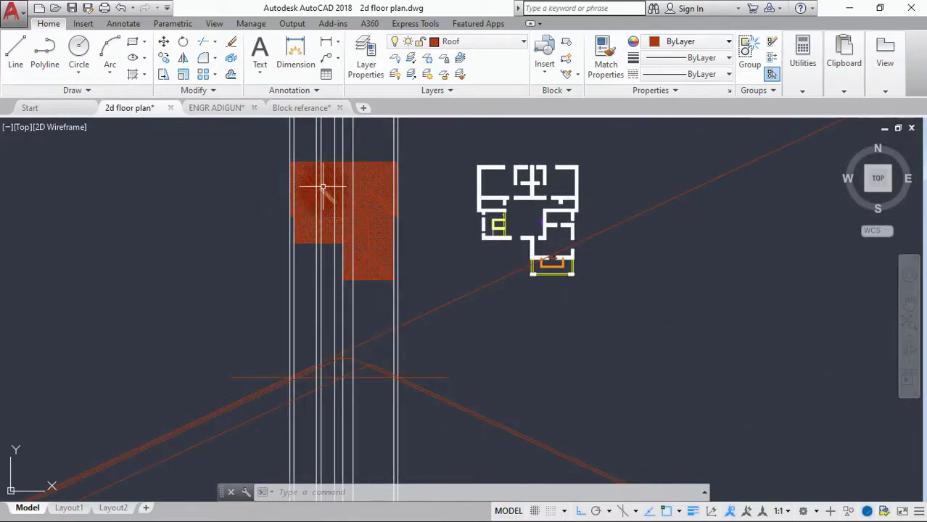
Copy the middle slope line from its intersection with the horizontal base line to the right end of the short ridge in the elevation
{"action": "middle_click_drag", "start_coordinate": [321, 186], "coordinate": [332, 362]}
{"action": "middle_click_drag", "start_coordinate": [330, 406], "coordinate": [330, 372]}
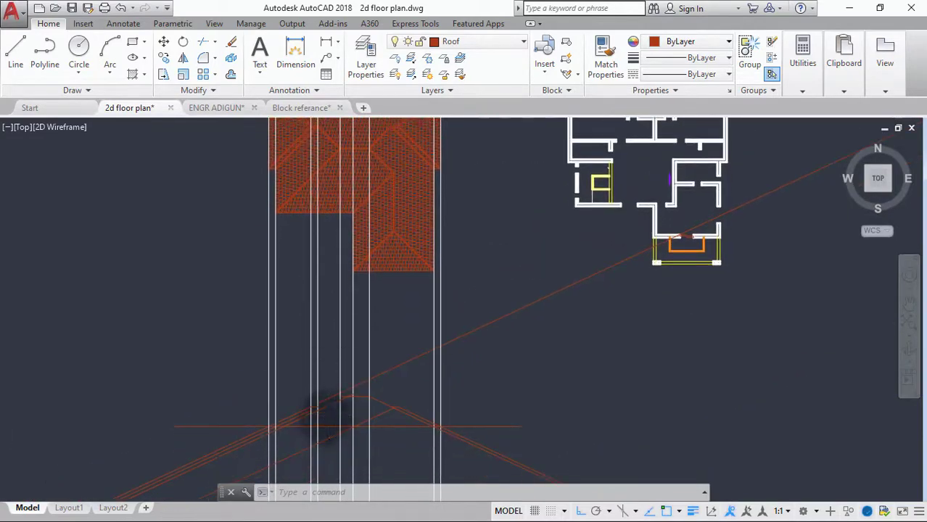
{"action": "scroll", "coordinate": [328, 417], "scroll_direction": "up", "scroll_amount": 6}
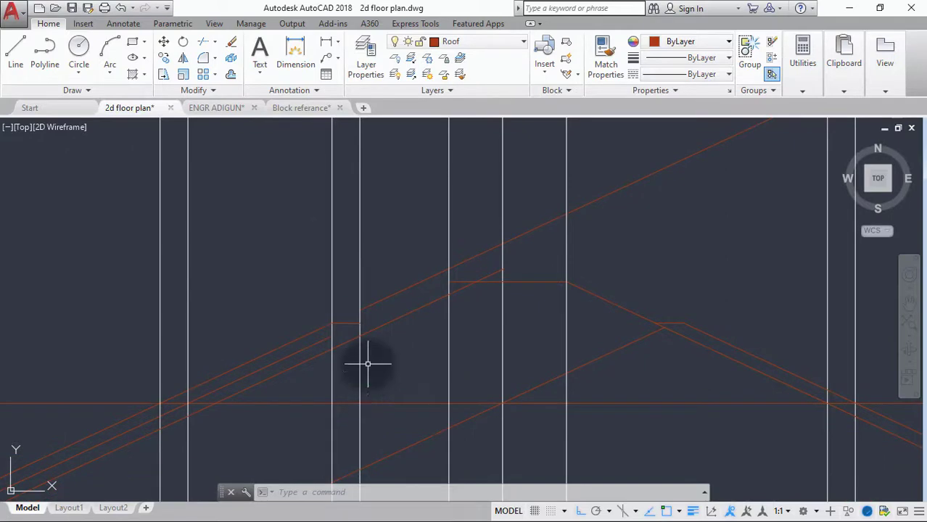
{"action": "type", "text": "c"}
{"action": "key", "text": "Down"}
{"action": "key", "text": "Return"}
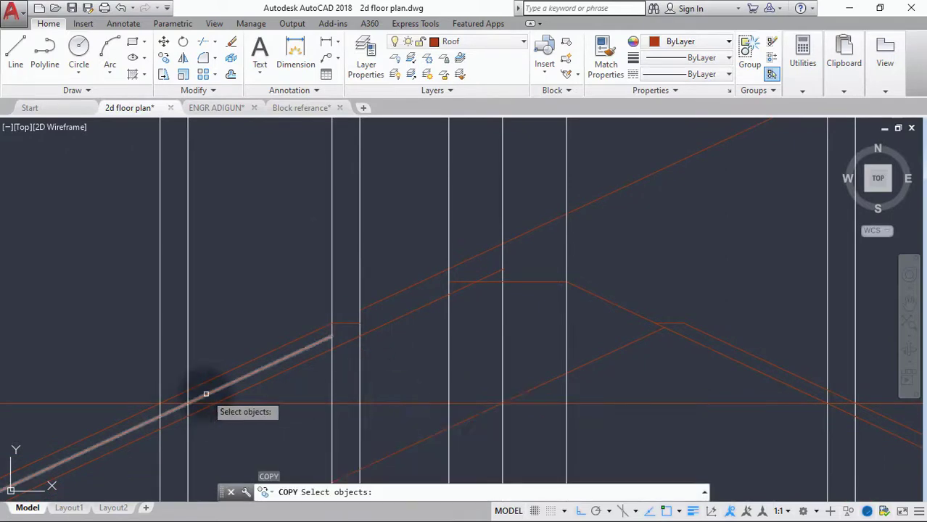
{"action": "left_click", "coordinate": [206, 394]}
{"action": "key", "text": "Return"}
{"action": "left_click", "coordinate": [188, 404]}
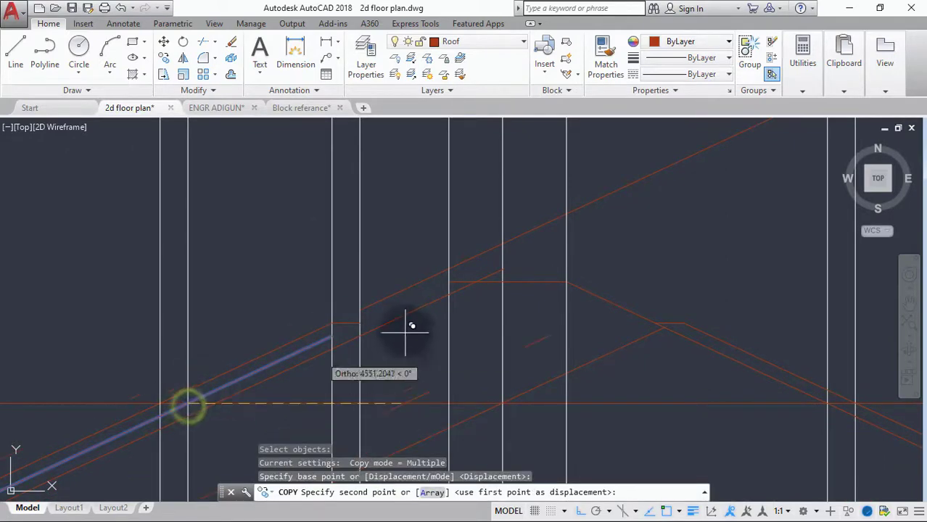
{"action": "left_click", "coordinate": [363, 321]}
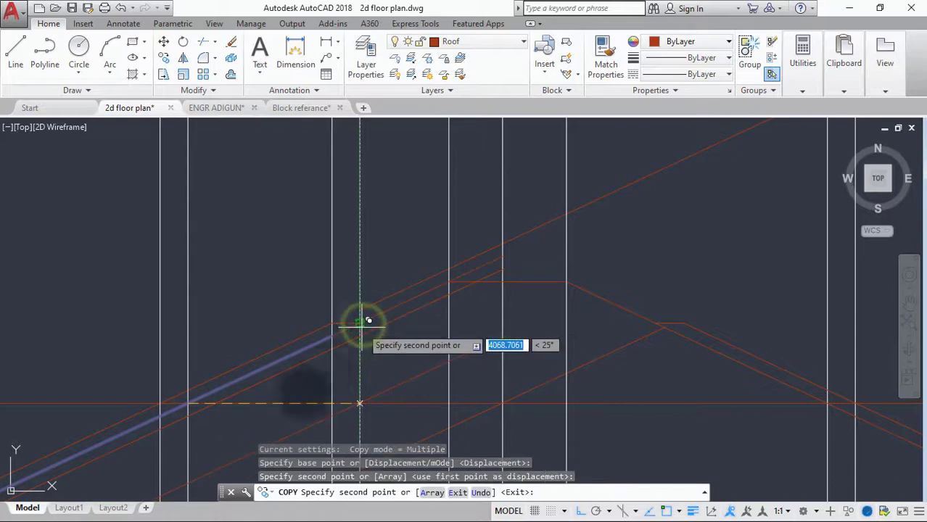
{"action": "key", "text": "Return"}
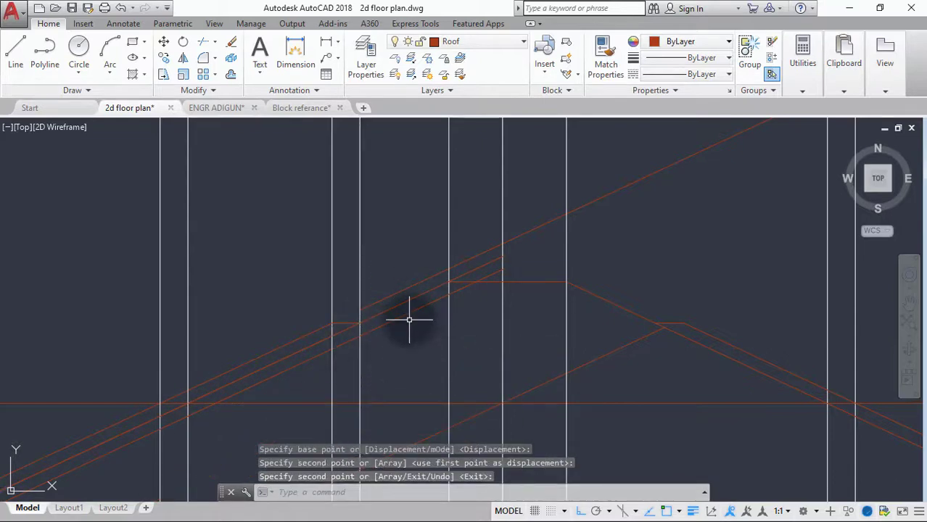
Compare the left slope lines and both ridges in the elevation with the corresponding ridges and hips on the roof plan
{"action": "scroll", "coordinate": [405, 319], "scroll_direction": "down", "scroll_amount": 5}
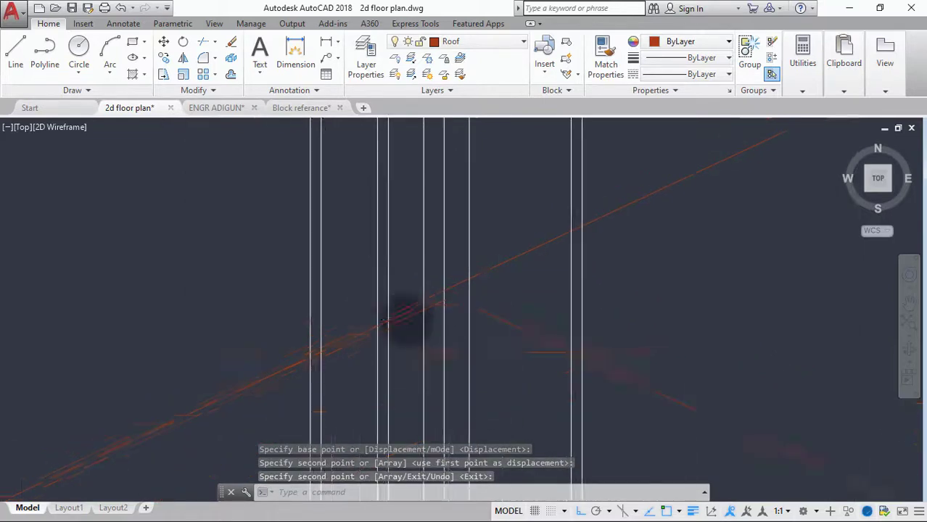
{"action": "scroll", "coordinate": [393, 244], "scroll_direction": "up", "scroll_amount": 8}
{"action": "scroll", "coordinate": [396, 269], "scroll_direction": "down", "scroll_amount": 5}
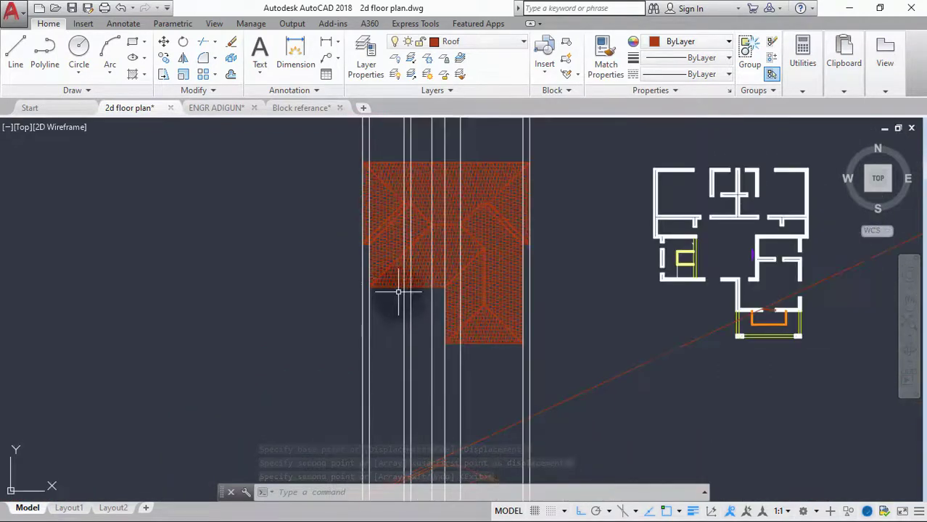
{"action": "middle_click_drag", "start_coordinate": [400, 321], "coordinate": [403, 228]}
{"action": "scroll", "coordinate": [423, 358], "scroll_direction": "up", "scroll_amount": 3}
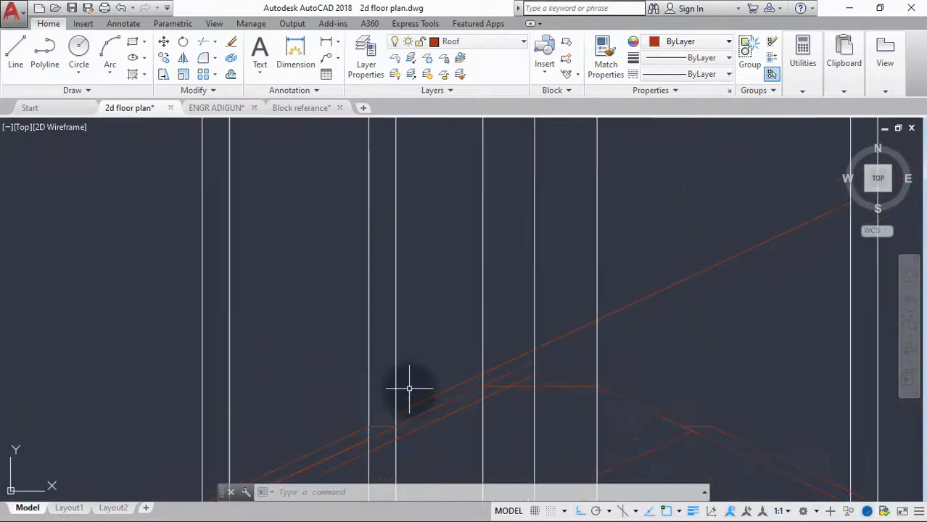
{"action": "middle_click_drag", "start_coordinate": [403, 387], "coordinate": [397, 292]}
{"action": "scroll", "coordinate": [394, 305], "scroll_direction": "down", "scroll_amount": 5}
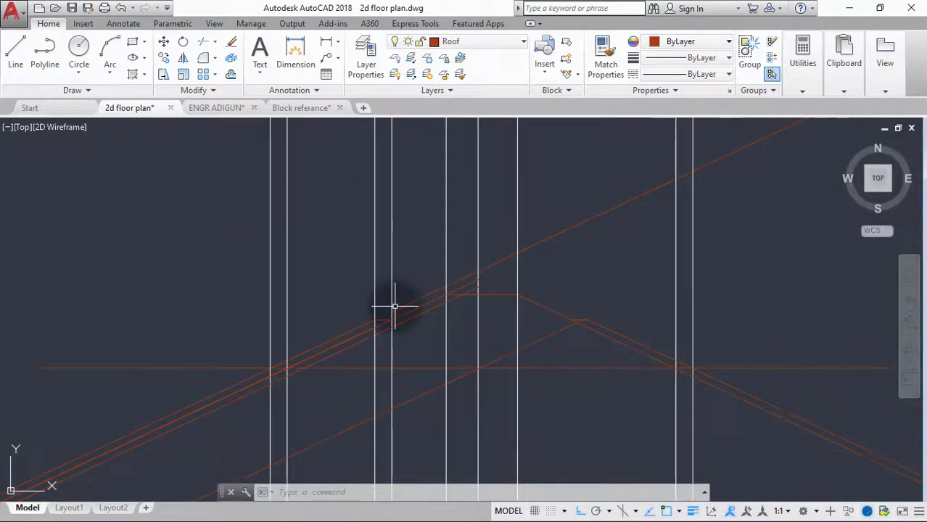
{"action": "scroll", "coordinate": [396, 319], "scroll_direction": "up", "scroll_amount": 6}
{"action": "scroll", "coordinate": [398, 327], "scroll_direction": "up", "scroll_amount": 2}
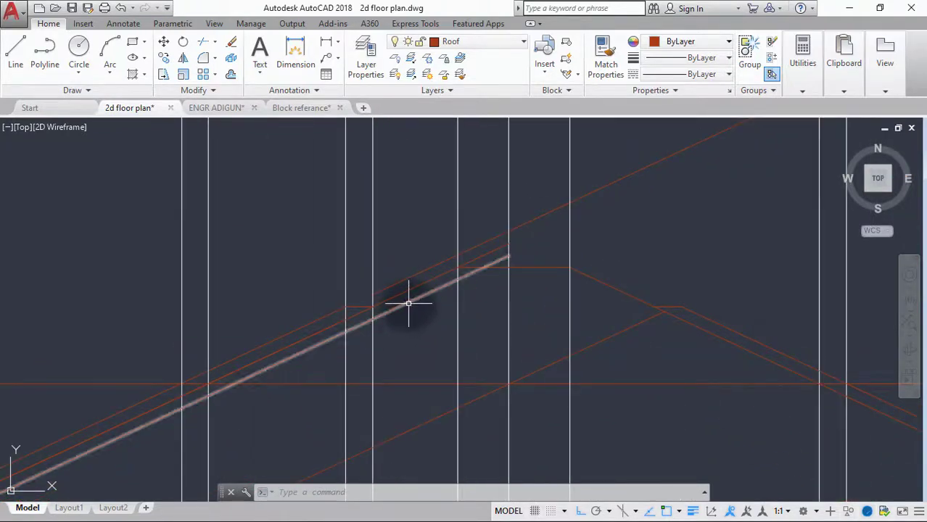
Erase the lowest left slope line and trim the middle slope line's overhang beyond the left end of the long ridge
{"action": "left_click", "coordinate": [408, 305]}
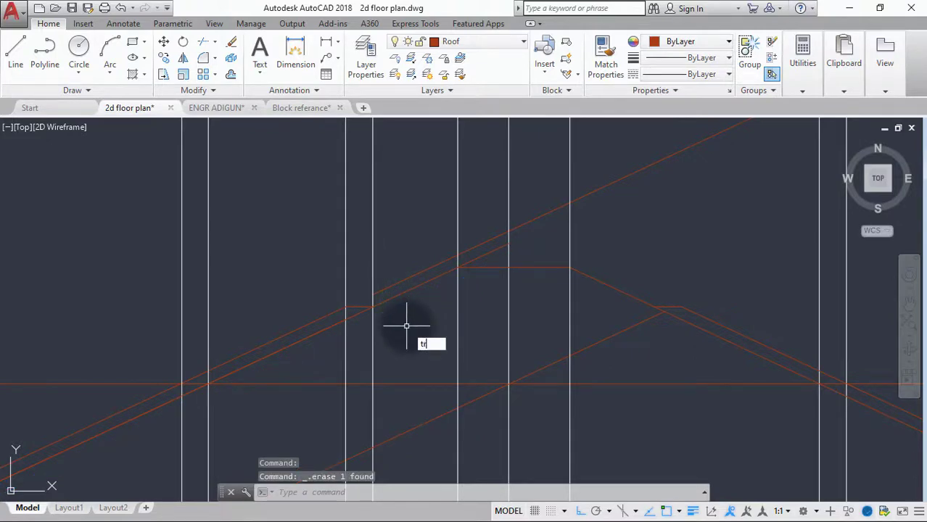
{"action": "key", "text": "Return"}
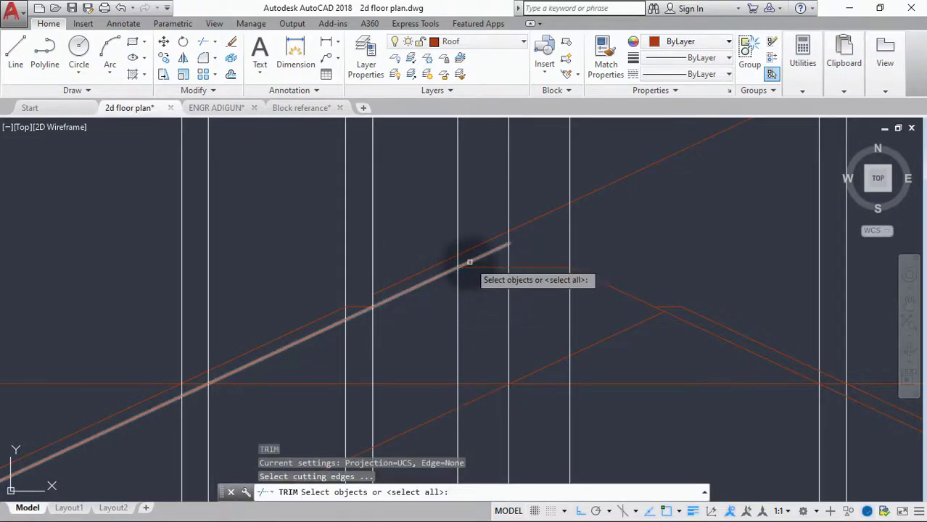
{"action": "scroll", "coordinate": [470, 261], "scroll_direction": "up", "scroll_amount": 2}
{"action": "key", "text": "Return"}
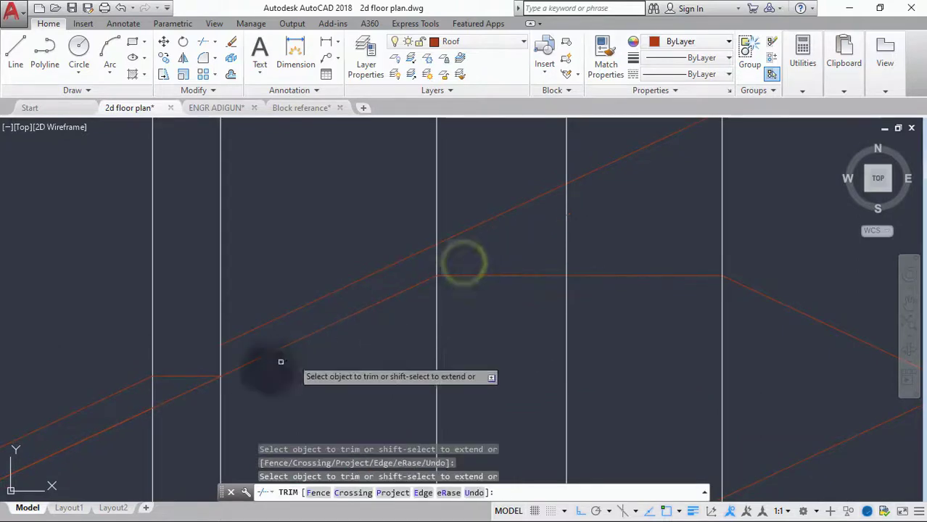
{"action": "scroll", "coordinate": [211, 368], "scroll_direction": "down", "scroll_amount": 4}
{"action": "middle_click_drag", "start_coordinate": [223, 368], "coordinate": [245, 325]}
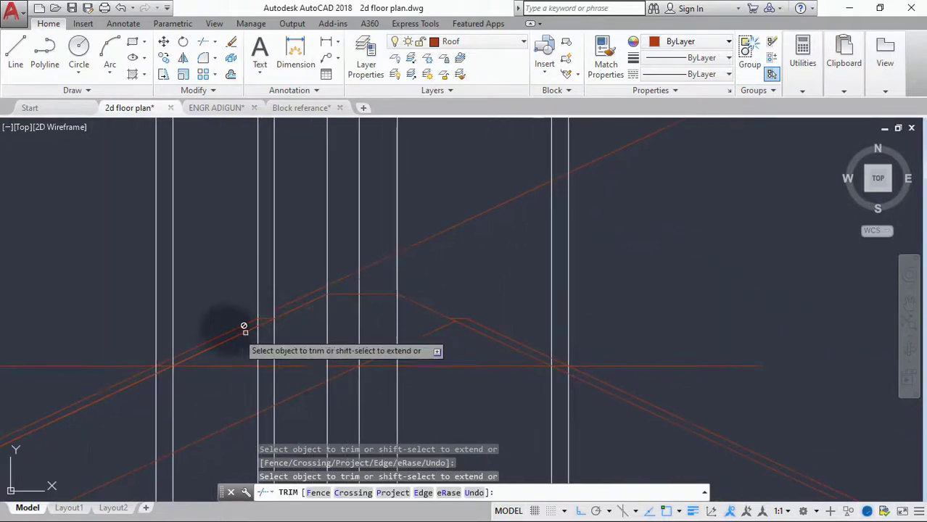
{"action": "key", "text": "Return"}
Erase the remaining part of the upper slope line that runs past the long ridge
{"action": "middle_click_drag", "start_coordinate": [387, 311], "coordinate": [460, 362]}
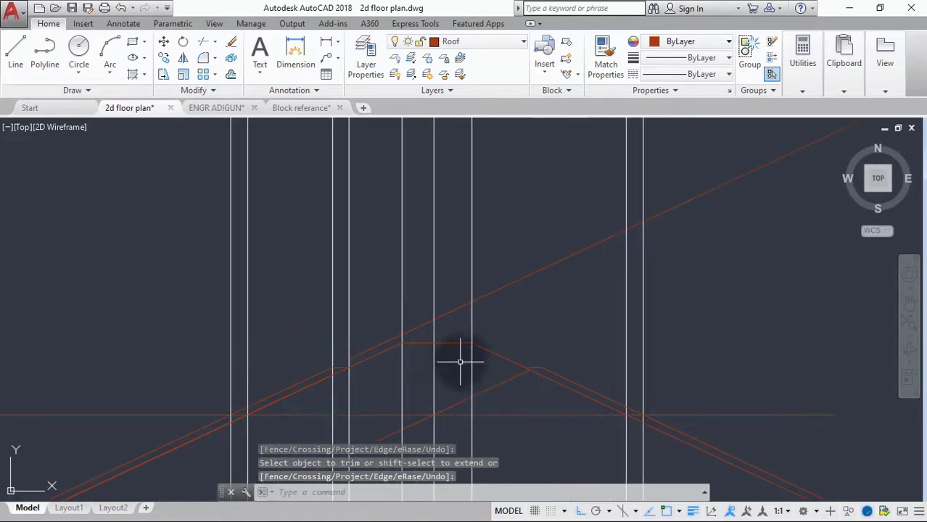
{"action": "right_click", "coordinate": [516, 285]}
{"action": "key", "text": "Delete"}
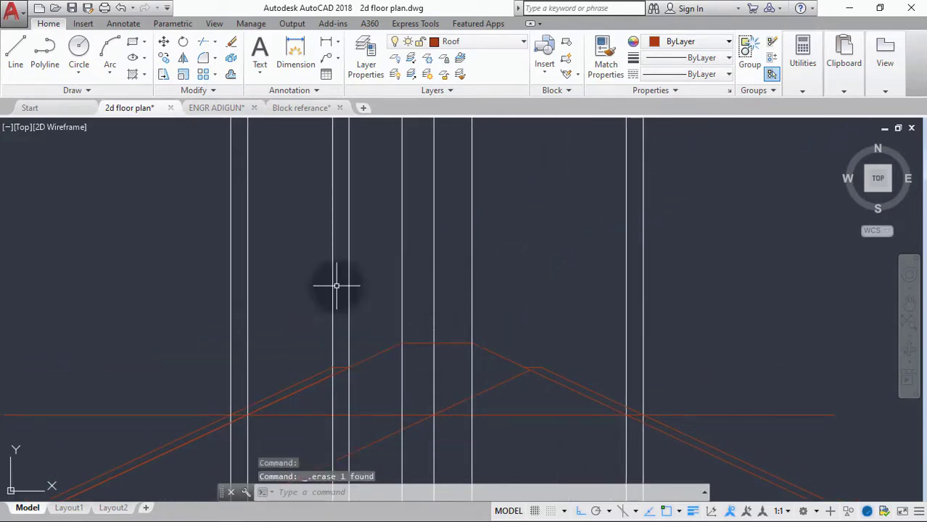
Erase all the vertical construction lines between the roof plan and the elevation
{"action": "scroll", "coordinate": [335, 286], "scroll_direction": "down", "scroll_amount": 3}
{"action": "middle_click_drag", "start_coordinate": [336, 286], "coordinate": [385, 347]}
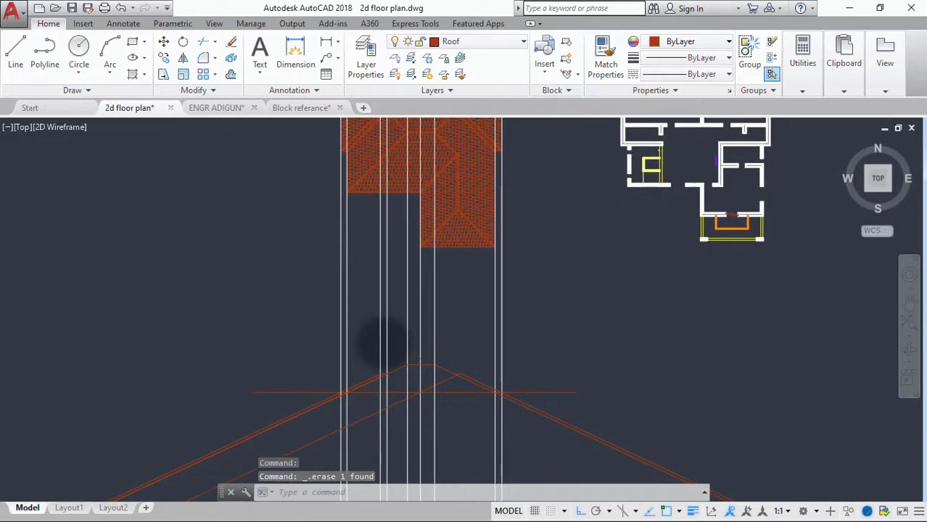
{"action": "left_click", "coordinate": [534, 312]}
{"action": "left_click", "coordinate": [286, 324]}
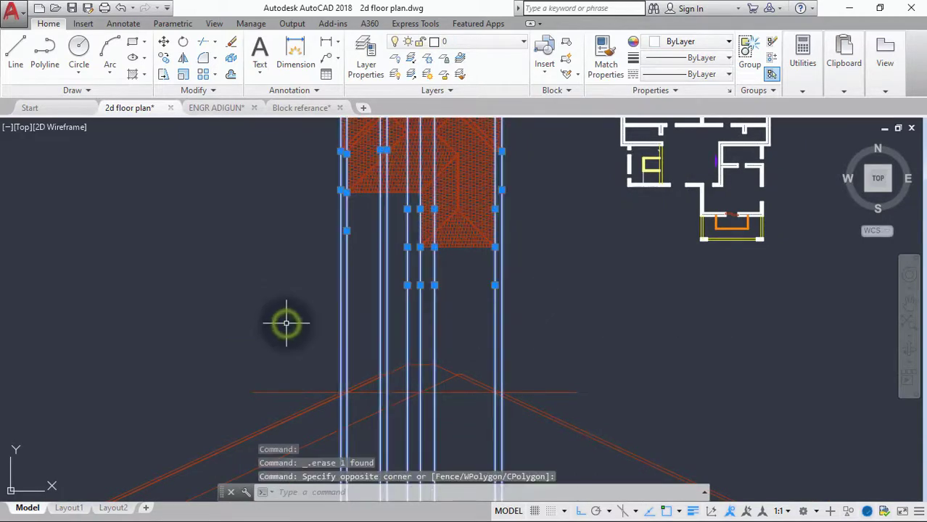
{"action": "key", "text": "Delete"}
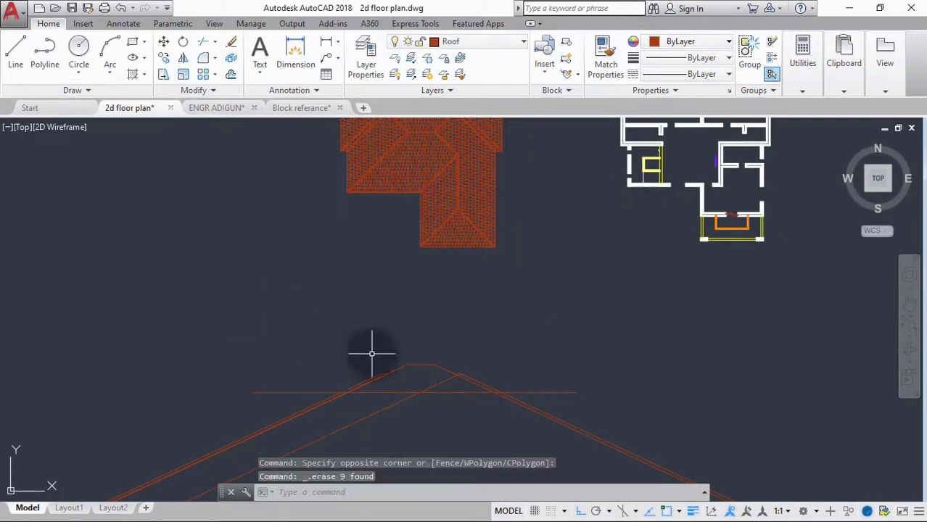
Trim the slope lines that extend below the horizontal base line, using the base line as the cutting edge
{"action": "scroll", "coordinate": [371, 354], "scroll_direction": "up", "scroll_amount": 2}
{"action": "middle_click_drag", "start_coordinate": [366, 327], "coordinate": [372, 233]}
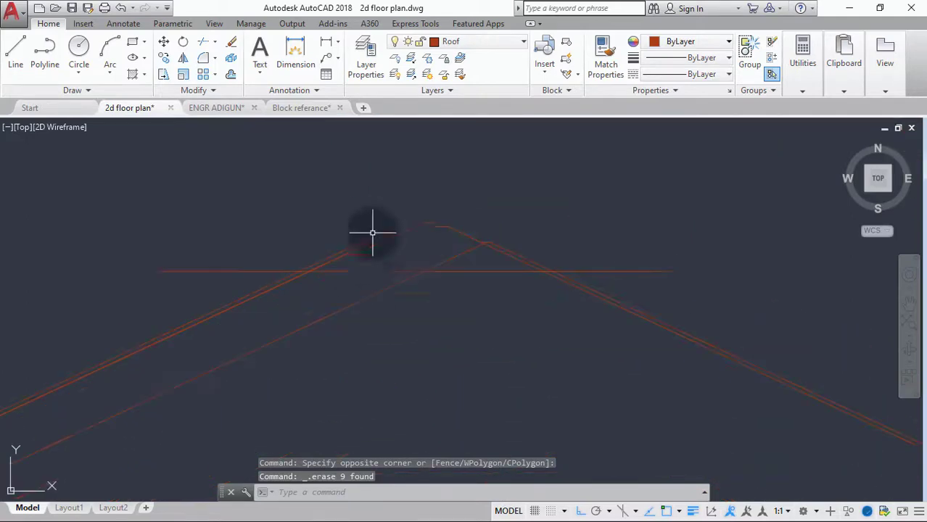
{"action": "scroll", "coordinate": [380, 262], "scroll_direction": "down", "scroll_amount": 2}
{"action": "scroll", "coordinate": [414, 258], "scroll_direction": "up", "scroll_amount": 2}
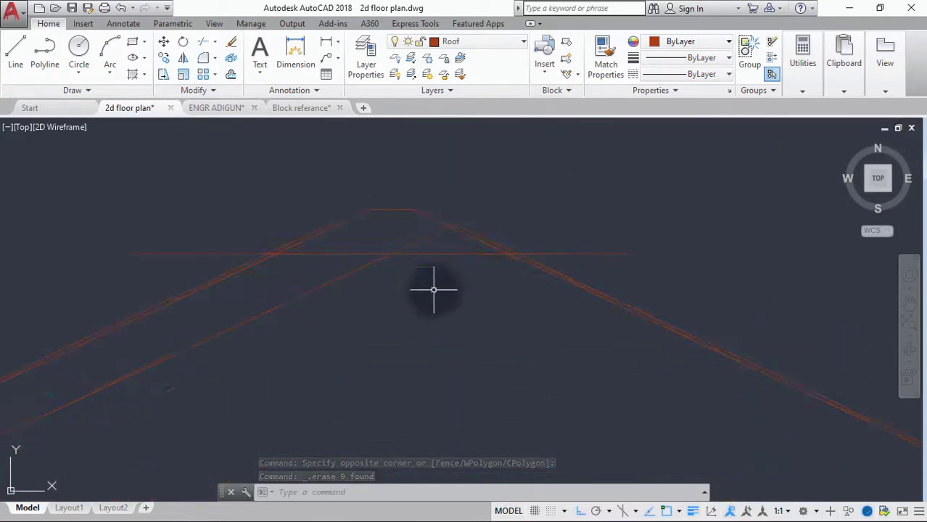
{"action": "type", "text": "tr"}
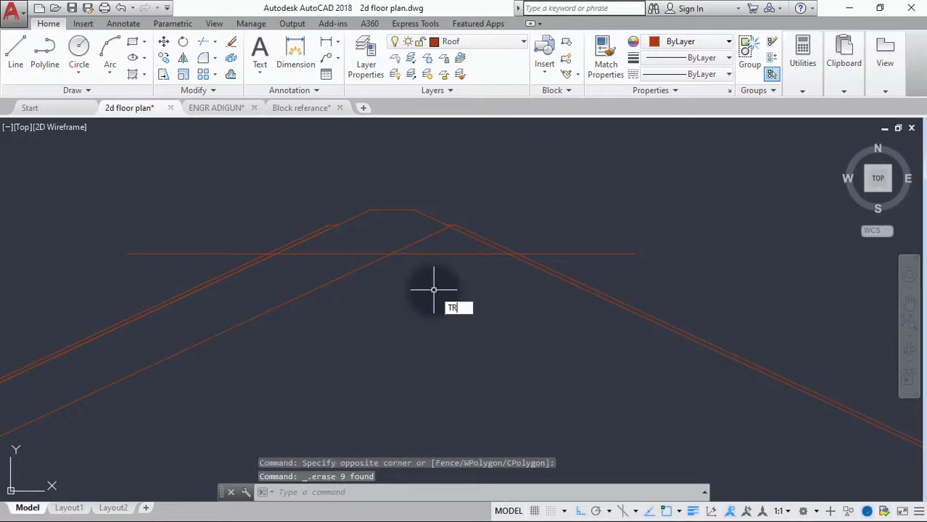
{"action": "key", "text": "Return"}
{"action": "left_click", "coordinate": [447, 253]}
{"action": "key", "text": "Return"}
{"action": "left_click", "coordinate": [589, 267]}
{"action": "left_click", "coordinate": [214, 325]}
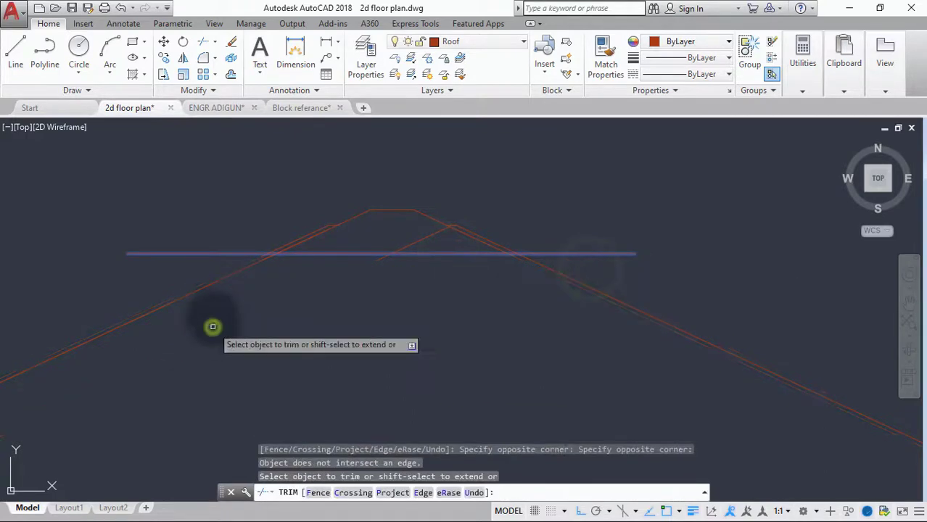
Trim the remaining right slope line below the base line, again using the base line as the cutting edge
{"action": "scroll", "coordinate": [574, 292], "scroll_direction": "up", "scroll_amount": 3}
{"action": "scroll", "coordinate": [454, 298], "scroll_direction": "down", "scroll_amount": 2}
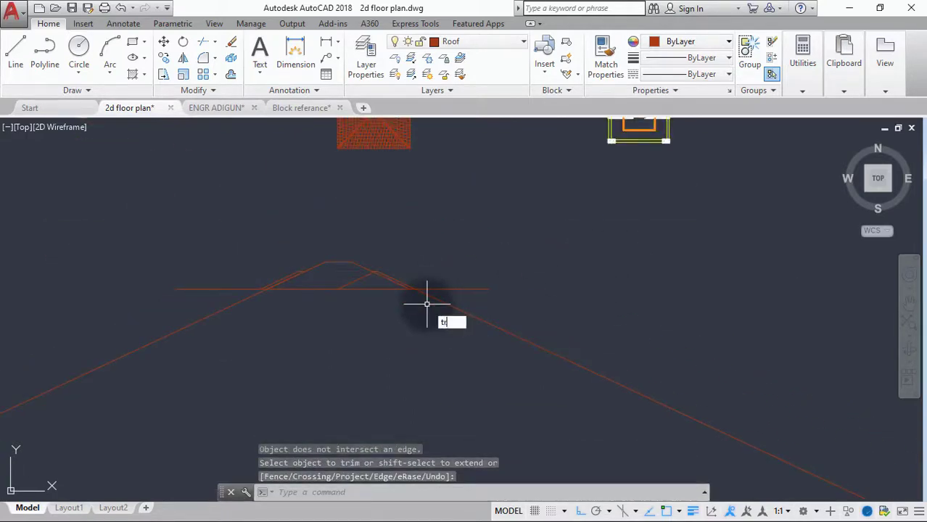
{"action": "key", "text": "Return"}
{"action": "left_click", "coordinate": [451, 292]}
{"action": "key", "text": "Return"}
{"action": "left_click", "coordinate": [451, 298]}
{"action": "left_click", "coordinate": [441, 335]}
{"action": "left_click", "coordinate": [93, 328]}
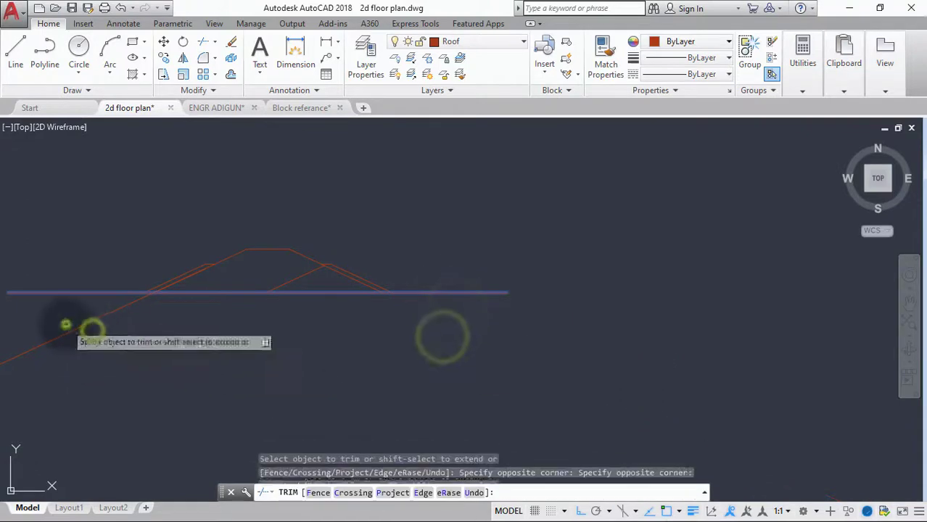
{"action": "key", "text": "Escape"}
Erase the short duplicate line lying over the long left slope line
{"action": "scroll", "coordinate": [134, 286], "scroll_direction": "up", "scroll_amount": 4}
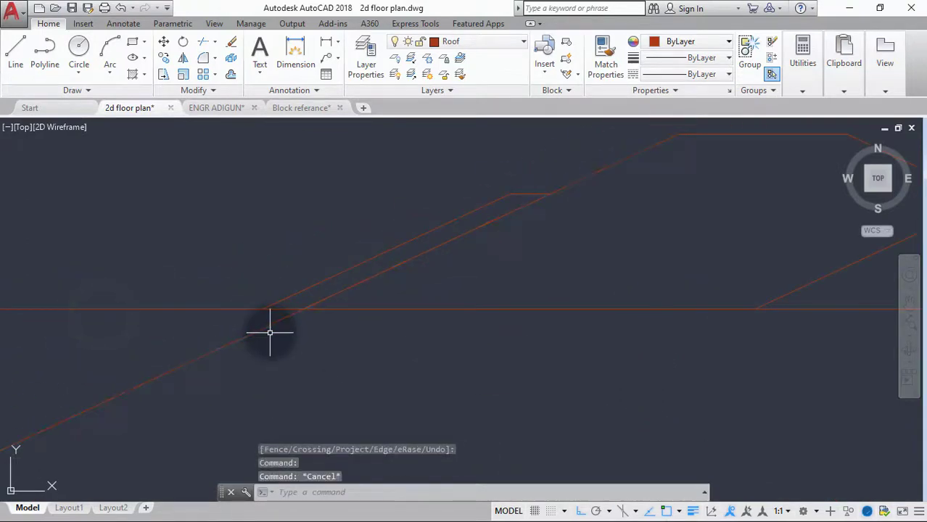
{"action": "left_click", "coordinate": [460, 232]}
{"action": "key", "text": "Escape"}
{"action": "left_click", "coordinate": [459, 222]}
{"action": "left_click", "coordinate": [434, 261]}
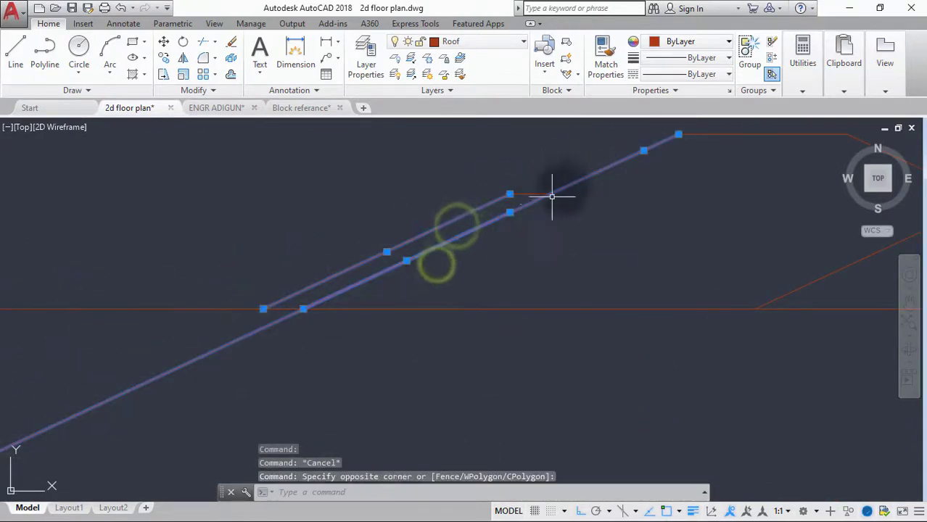
{"action": "key", "text": "Escape"}
Try to trim the long left slope line where it continues below the base line
{"action": "type", "text": "tr"}
{"action": "key", "text": "Return"}
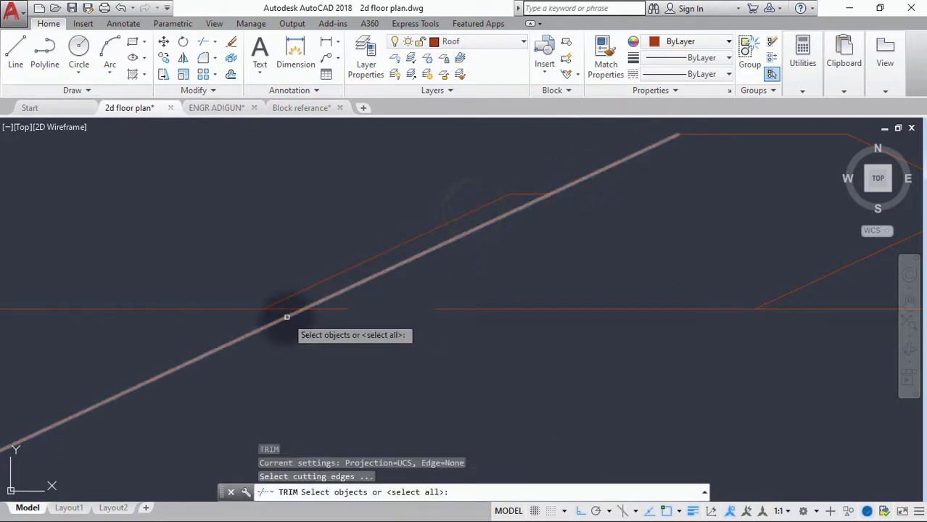
{"action": "key", "text": "Return"}
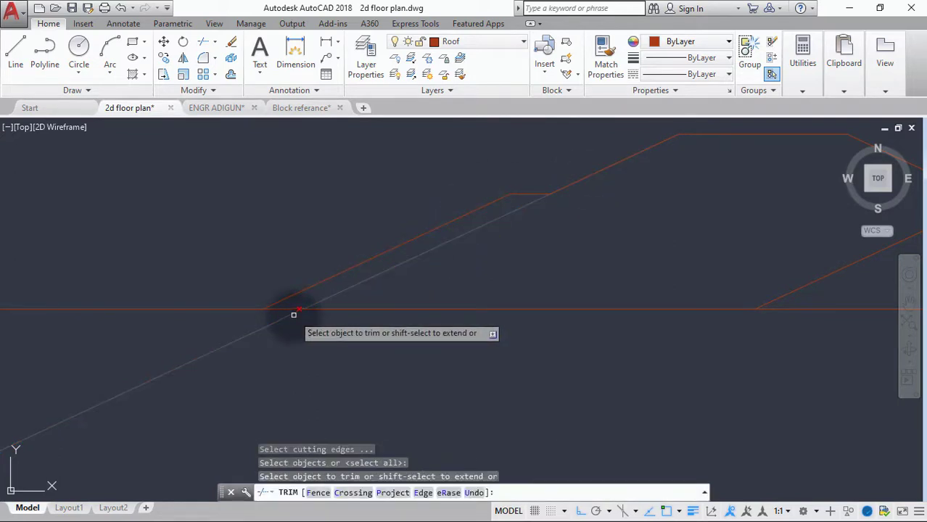
{"action": "key", "text": "Escape"}
{"action": "key", "text": "Return"}
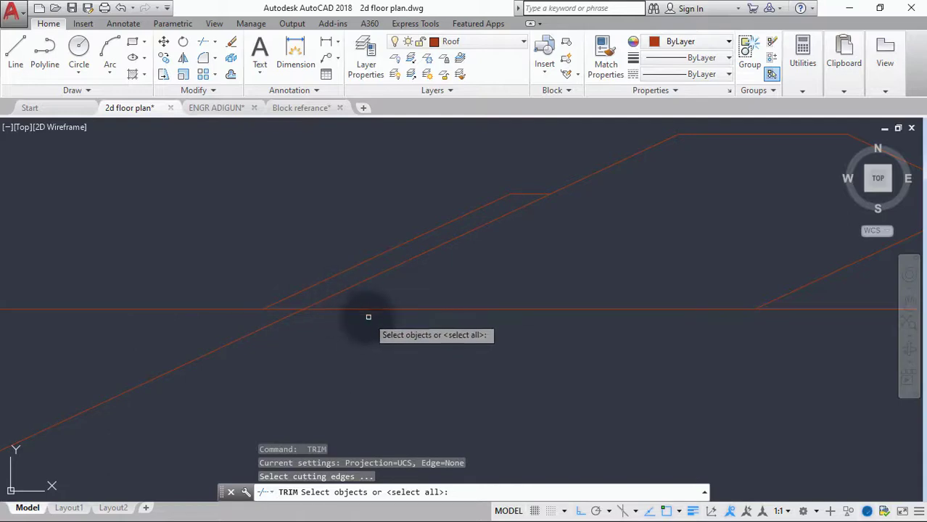
{"action": "left_click", "coordinate": [368, 311]}
{"action": "key", "text": "Return"}
{"action": "left_click", "coordinate": [266, 320]}
{"action": "left_click", "coordinate": [272, 324]}
{"action": "key", "text": "Escape"}
Erase the long left slope line and copy the outer left slope line from its base-line end to the short ridge's right end
{"action": "left_click", "coordinate": [269, 325]}
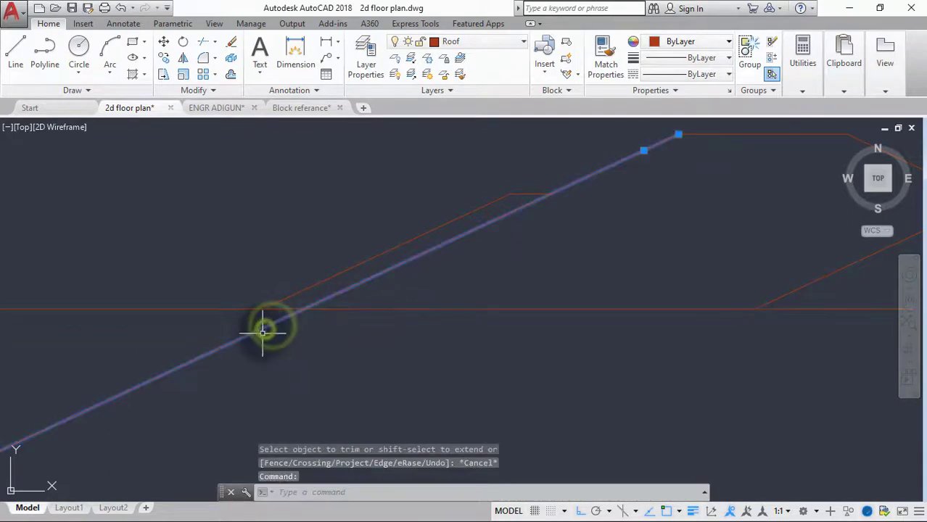
{"action": "key", "text": "Delete"}
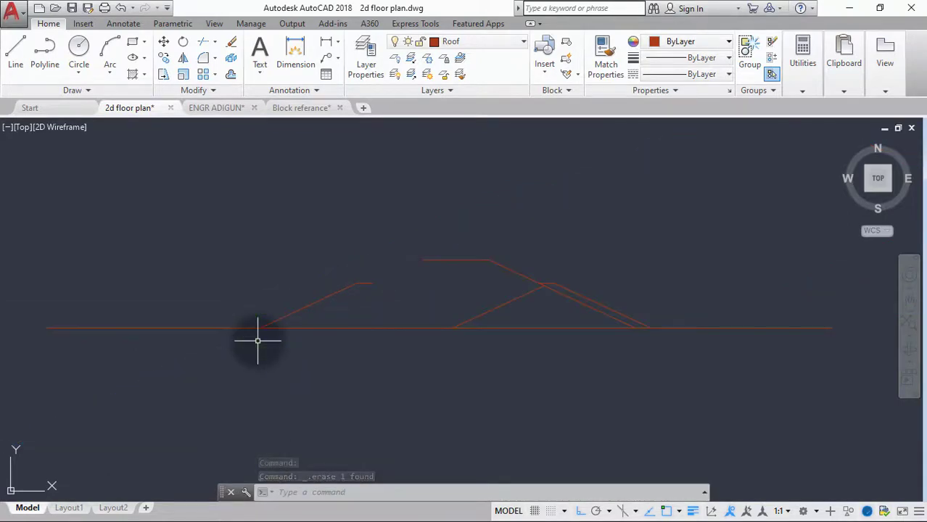
{"action": "type", "text": "co"}
{"action": "key", "text": "Return"}
{"action": "left_click", "coordinate": [304, 308]}
{"action": "key", "text": "Return"}
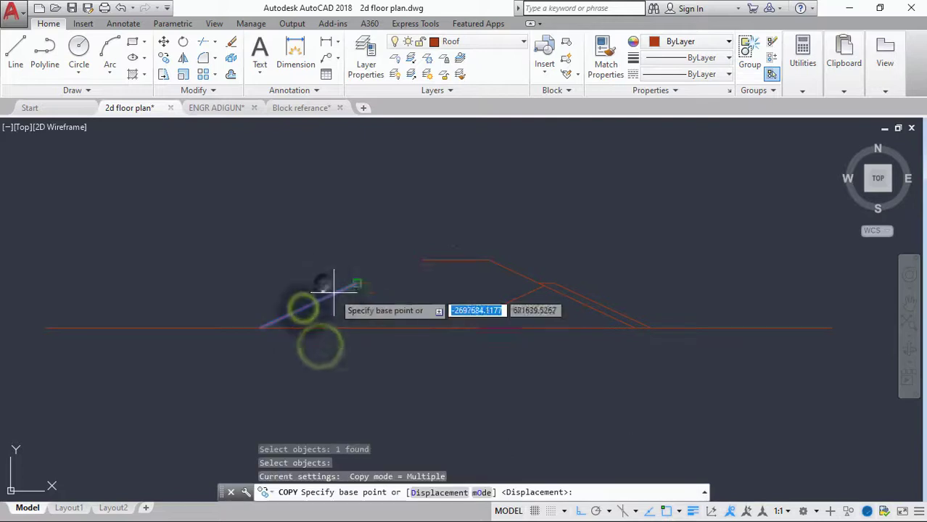
{"action": "left_click", "coordinate": [260, 328]}
{"action": "scroll", "coordinate": [379, 281], "scroll_direction": "up", "scroll_amount": 4}
{"action": "left_click", "coordinate": [377, 281]}
{"action": "key", "text": "Return"}
Extend the copied slope line down to the base line and trim its overhang beyond the long ridge's left end
{"action": "type", "text": "e"}
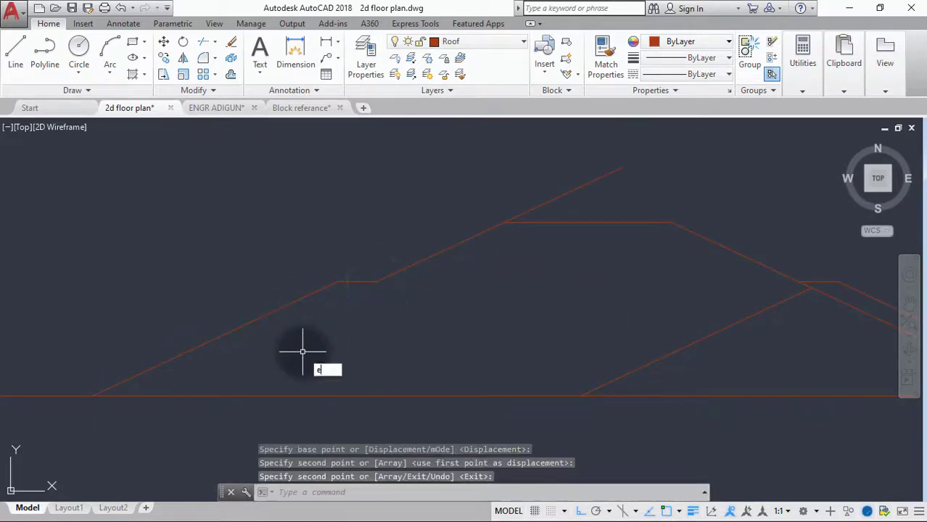
{"action": "type", "text": "x"}
{"action": "key", "text": "Return"}
{"action": "key", "text": "Return"}
{"action": "left_click", "coordinate": [393, 269]}
{"action": "left_click", "coordinate": [523, 216]}
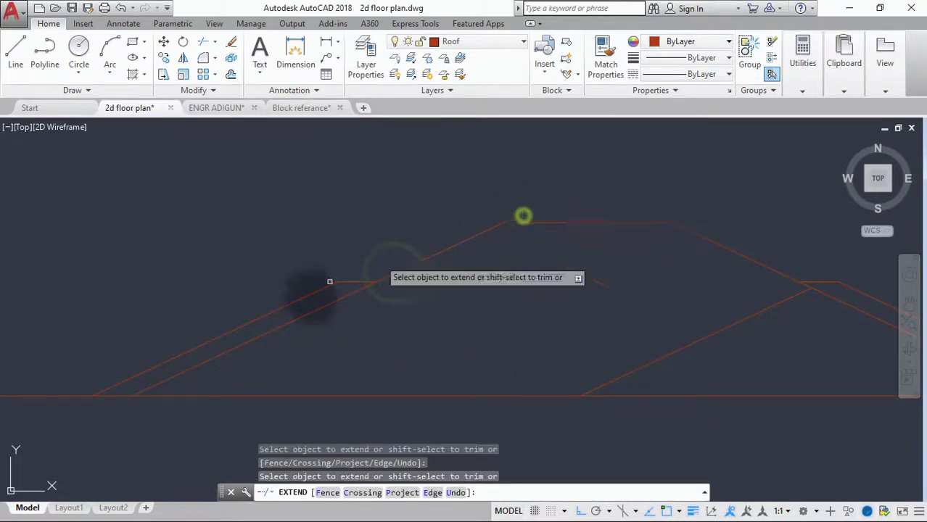
{"action": "key", "text": "Return"}
{"action": "scroll", "coordinate": [330, 283], "scroll_direction": "down", "scroll_amount": 6}
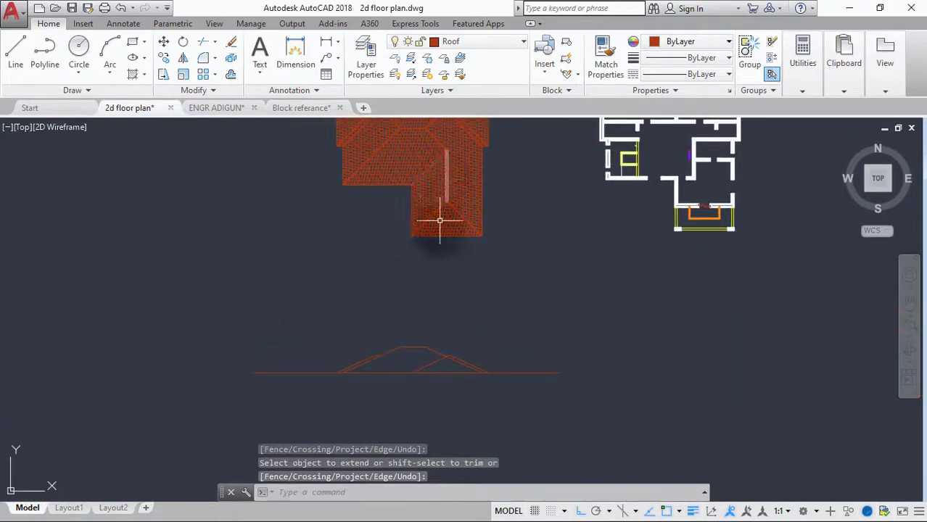
{"action": "scroll", "coordinate": [380, 366], "scroll_direction": "up", "scroll_amount": 4}
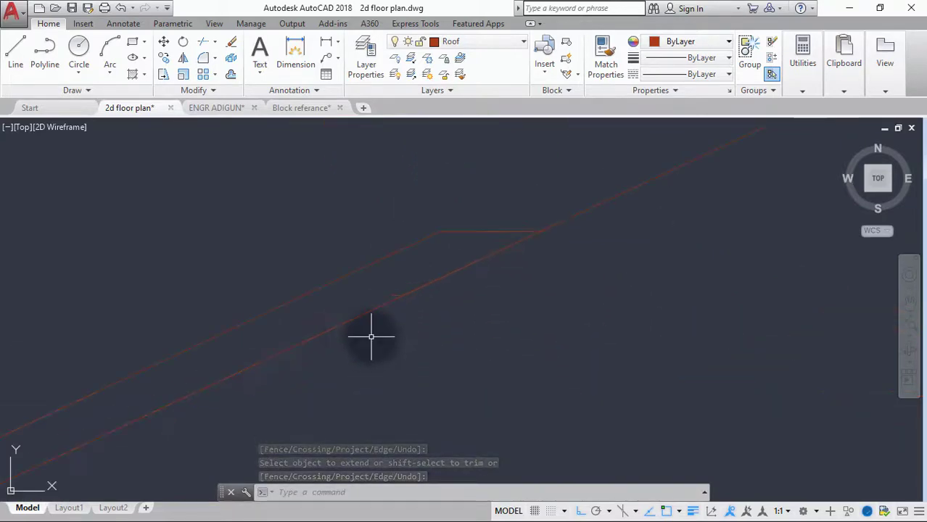
{"action": "middle_click_drag", "start_coordinate": [370, 312], "coordinate": [370, 294]}
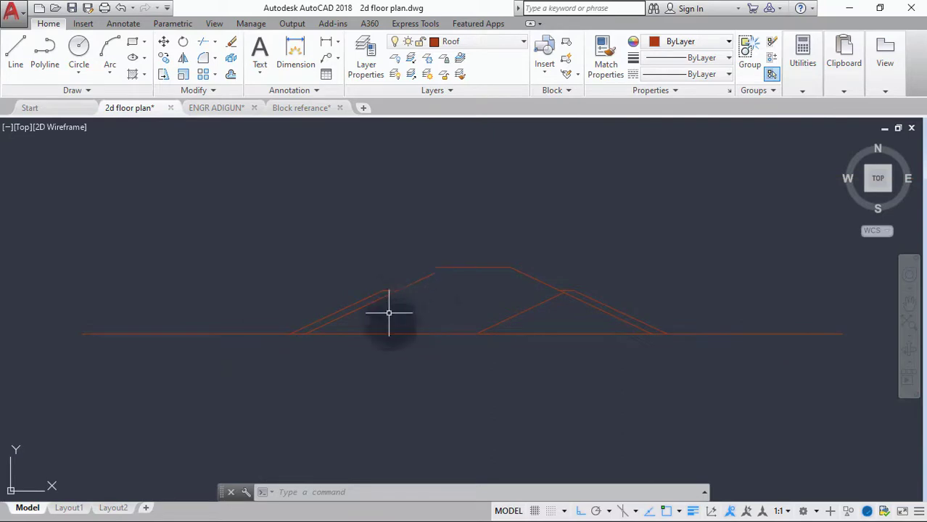